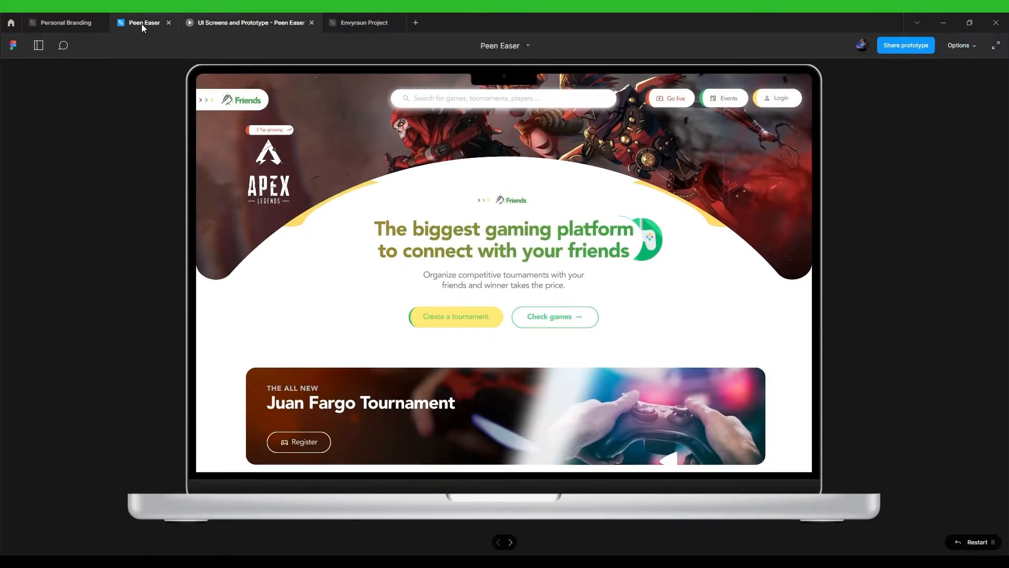
In the Peen Easer design file, add a MacBook Pro 16" frame below the game logos and apply the Desktop grid style to it.
left_click(141, 23)
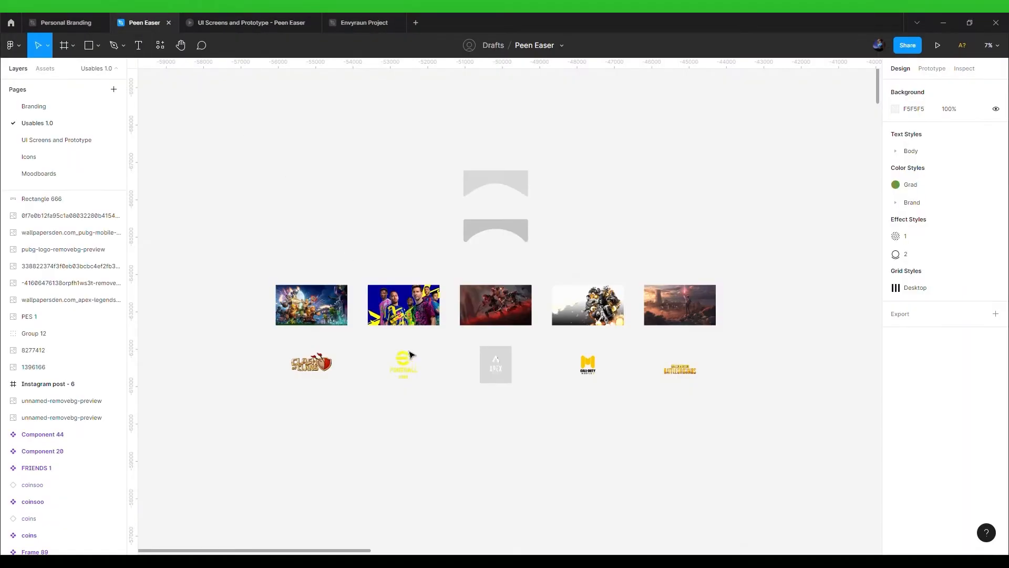
scroll(504, 493, "down", 2)
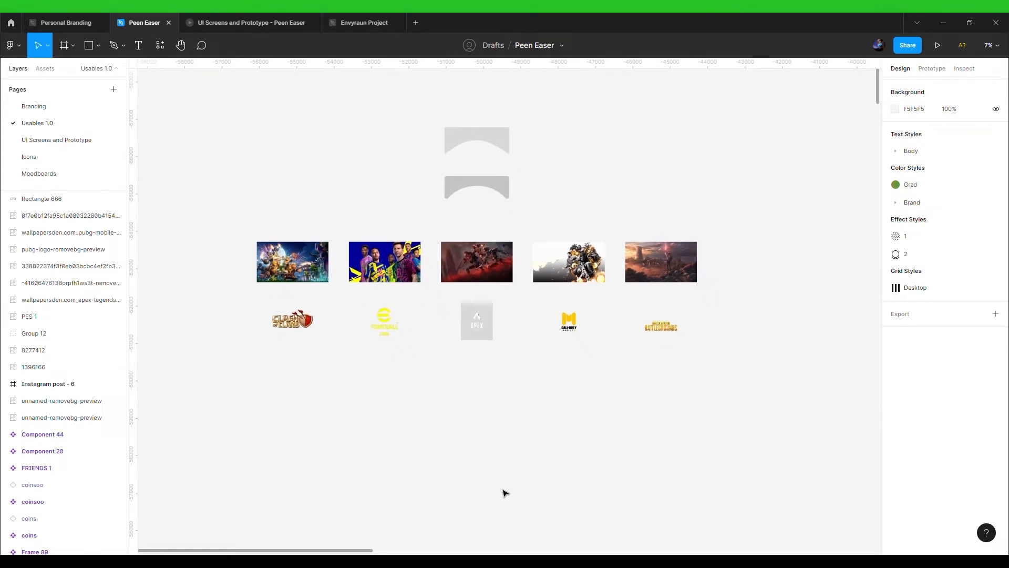
scroll(503, 491, "left", 1)
scroll(504, 493, "down", 1)
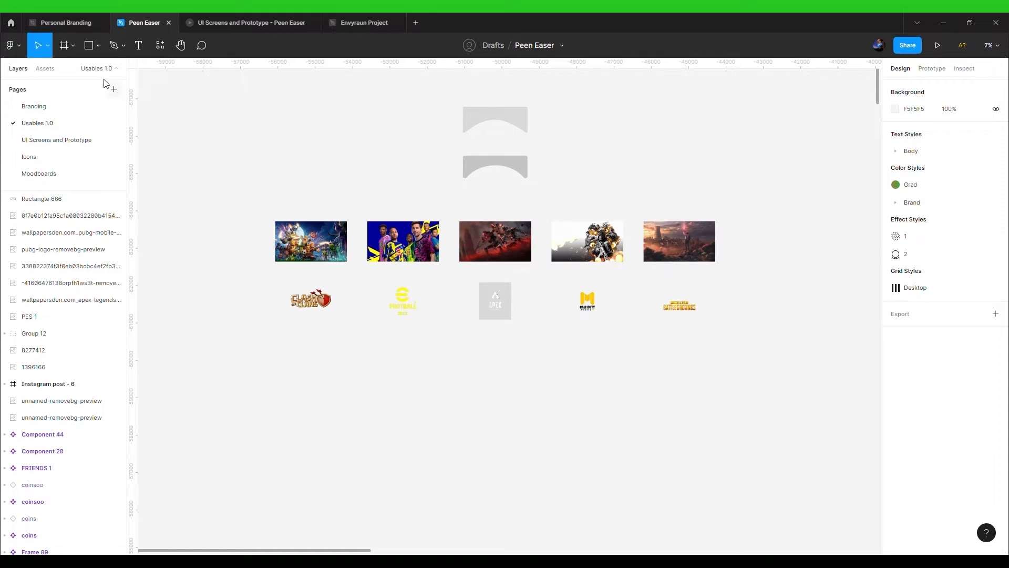
left_click(64, 47)
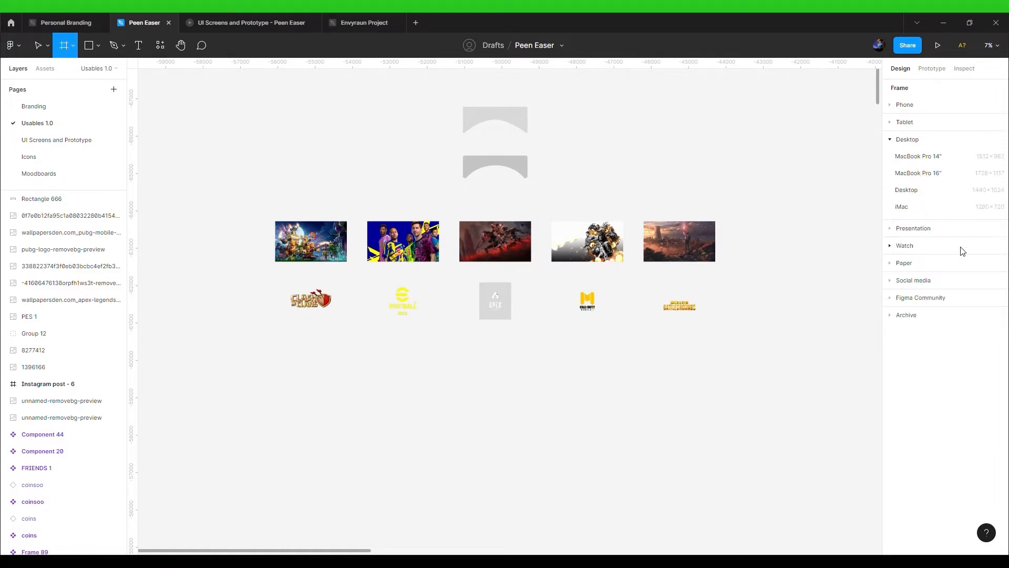
left_click(925, 173)
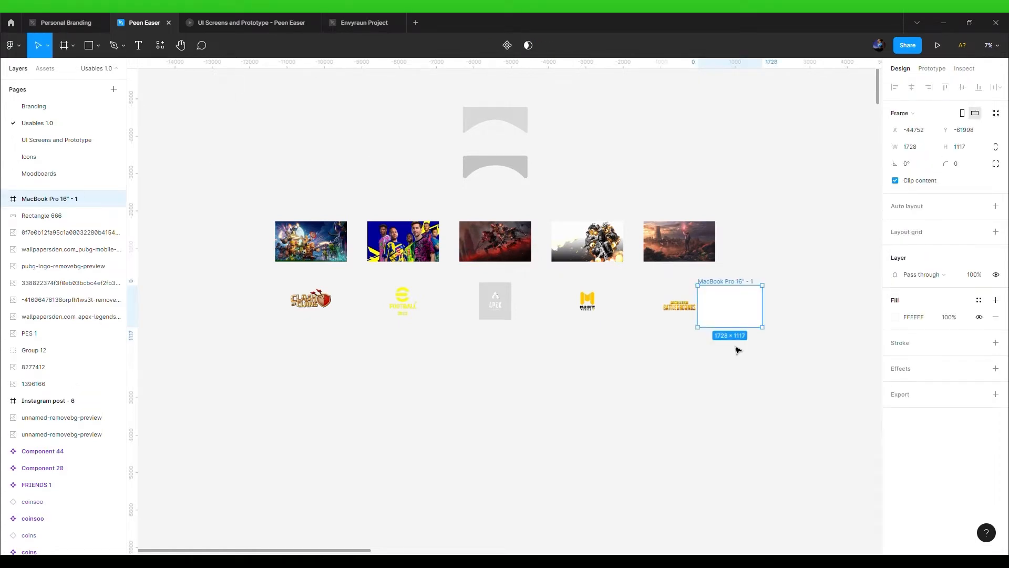
left_click_drag(740, 333, 500, 396)
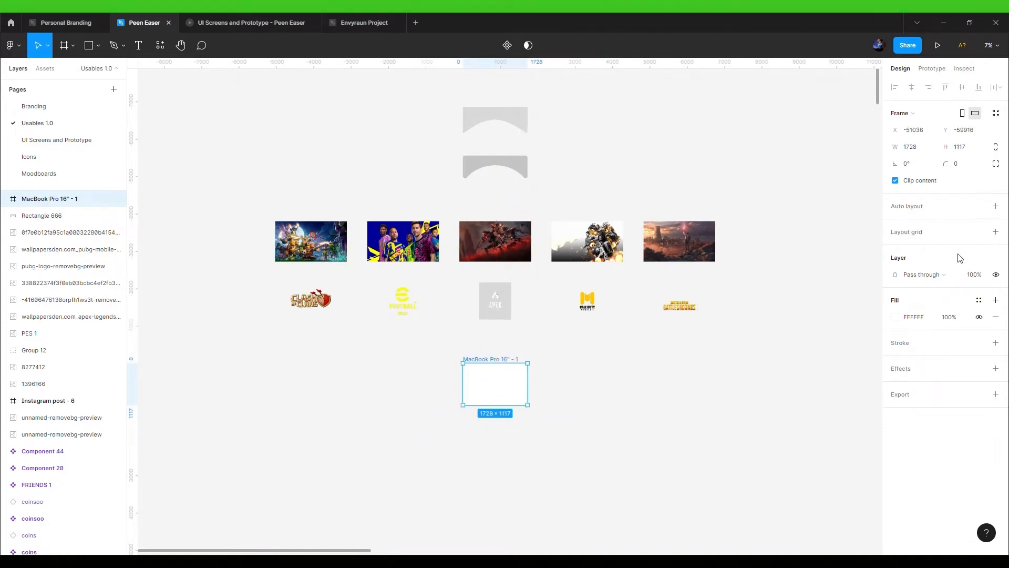
left_click(978, 232)
left_click(950, 300)
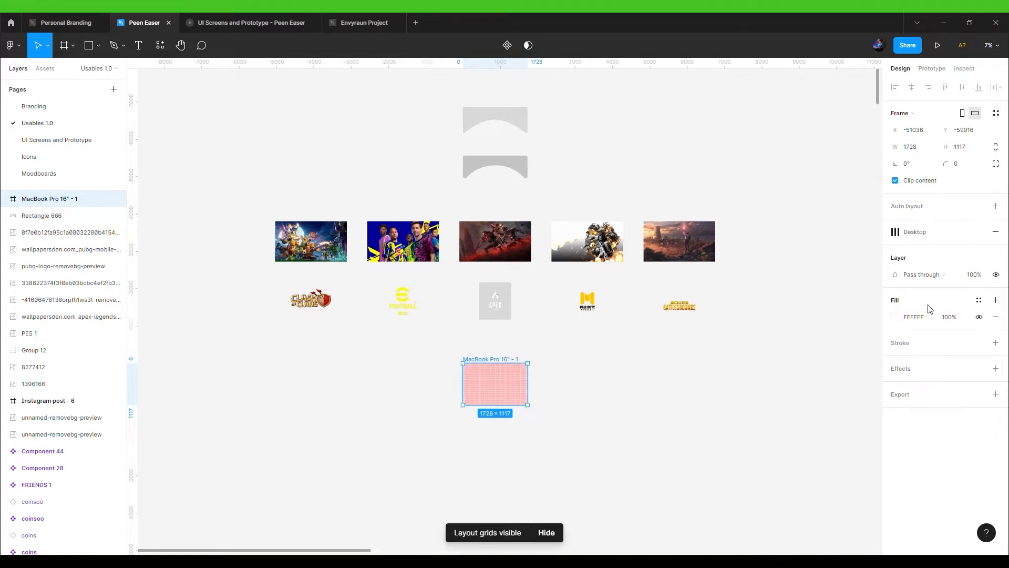
Place a vertical guide at 49 along the outer edge of the frame's first grid column.
scroll(507, 389, "up", 5)
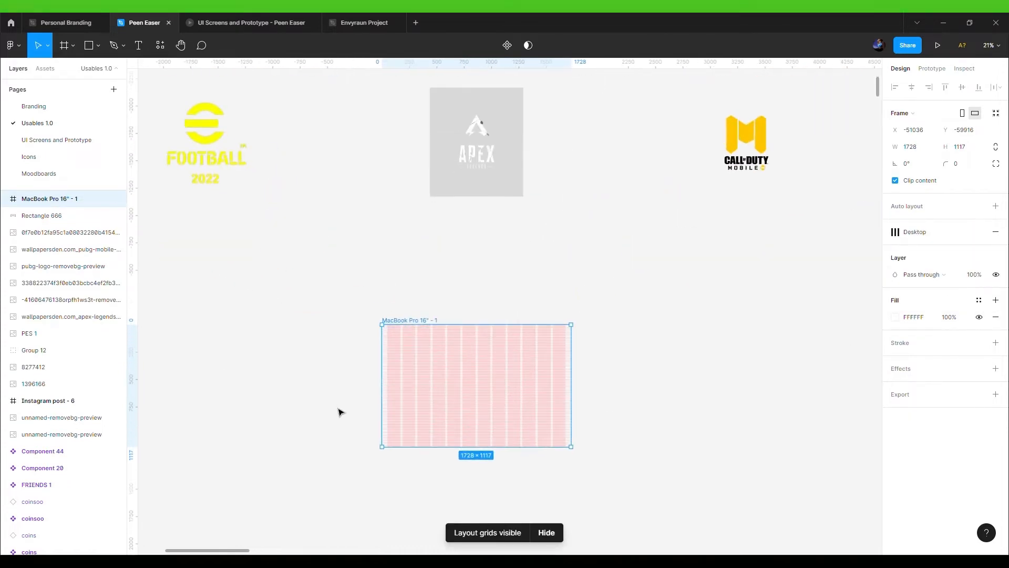
scroll(511, 428, "up", 3)
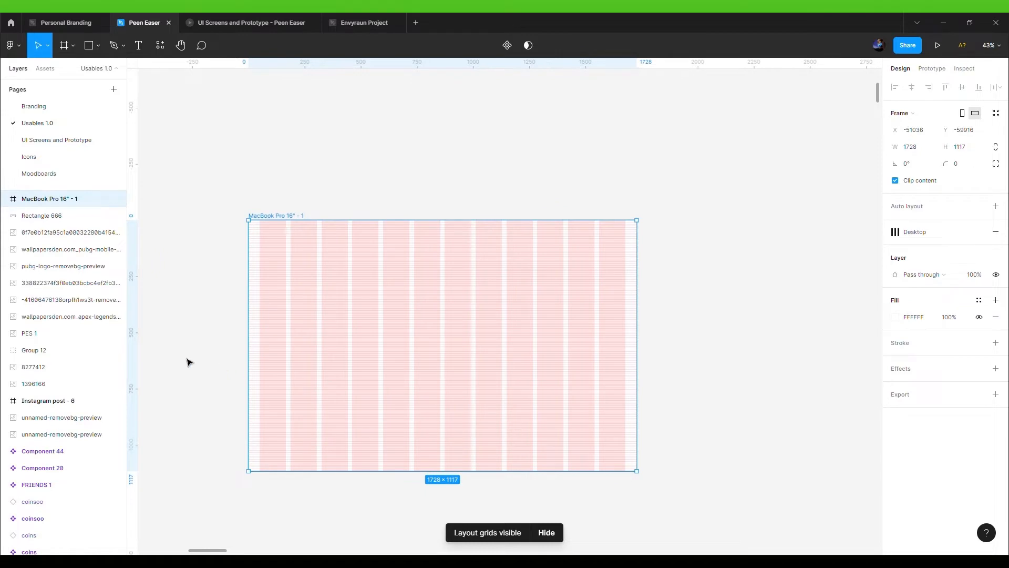
left_click_drag(141, 363, 267, 374)
scroll(267, 374, "up", 10)
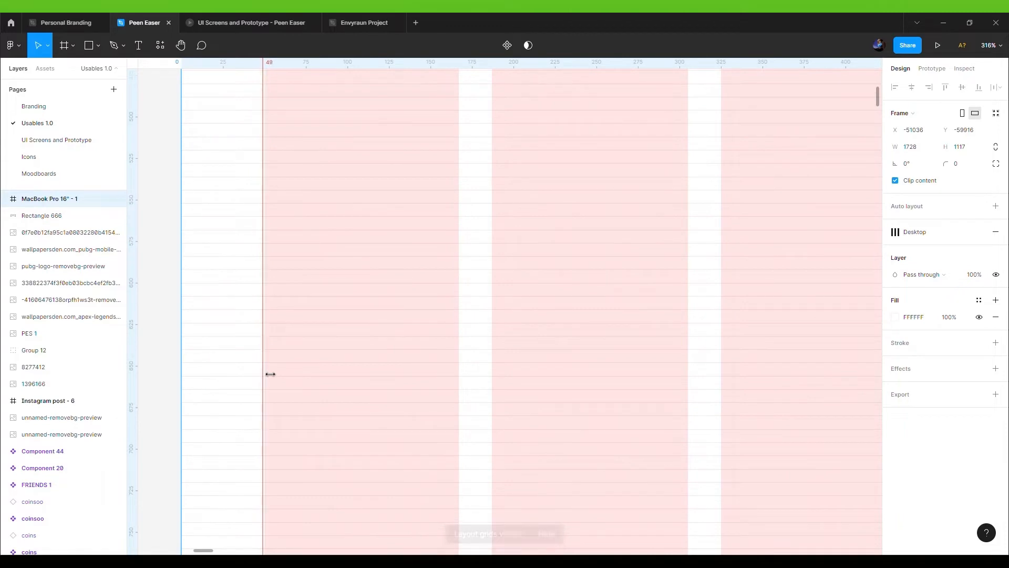
scroll(267, 373, "down", 5)
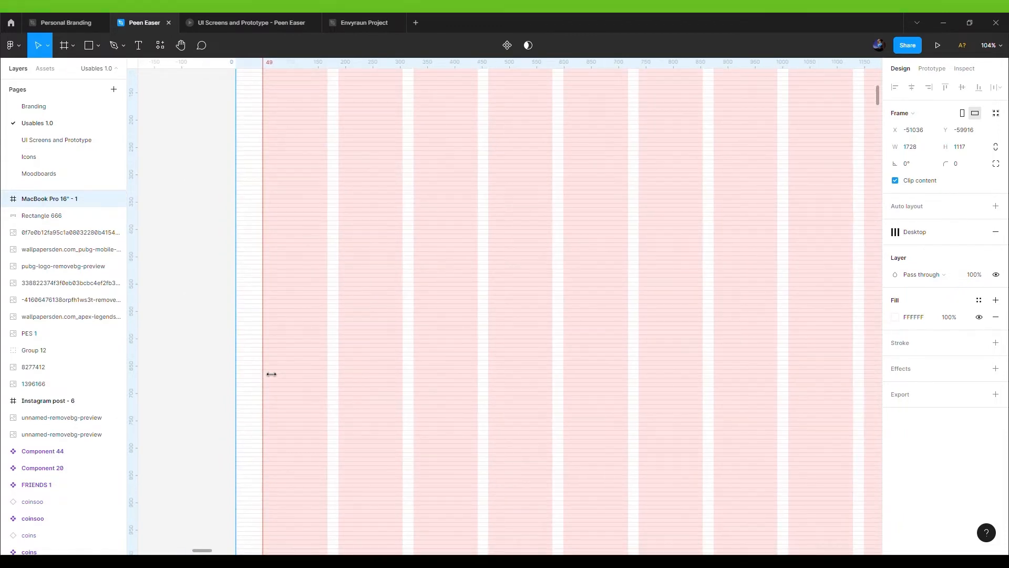
Place a vertical guide at 1678 along the outer edge of the frame's last grid column.
scroll(271, 374, "down", 3)
scroll(268, 373, "right", 3)
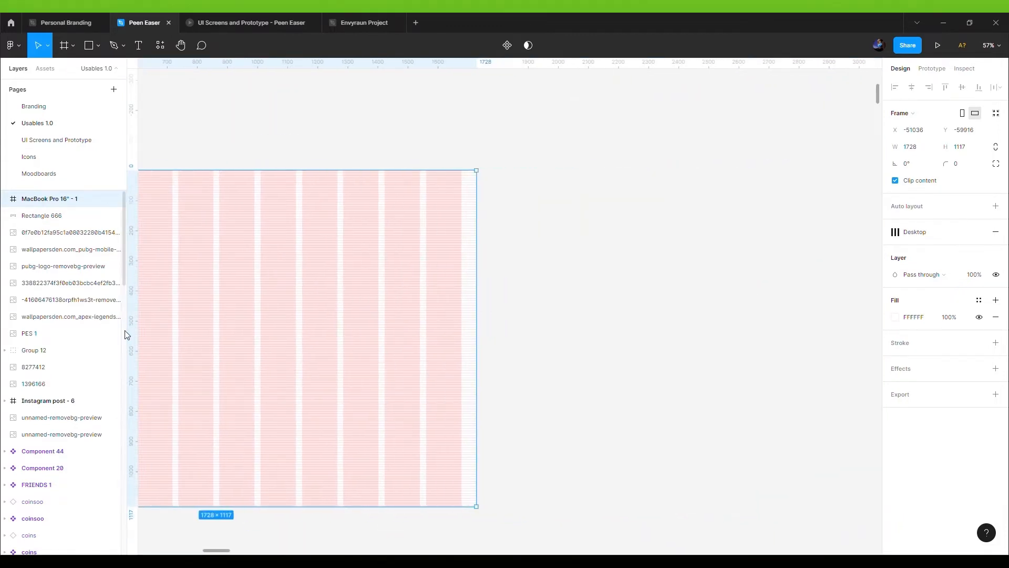
left_click_drag(140, 341, 470, 349)
scroll(470, 349, "up", 3)
scroll(470, 349, "up", 5)
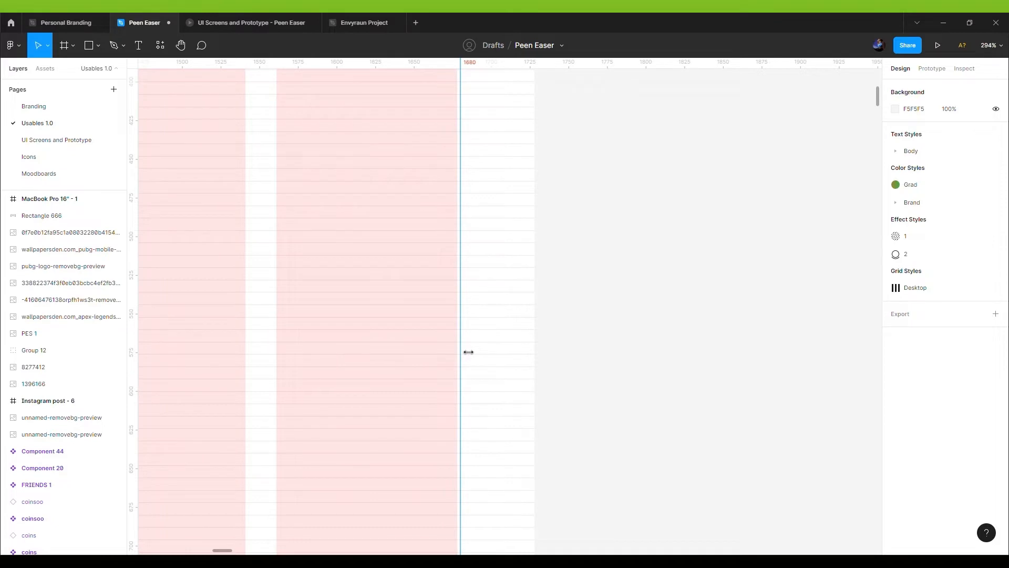
left_click_drag(467, 353, 466, 354)
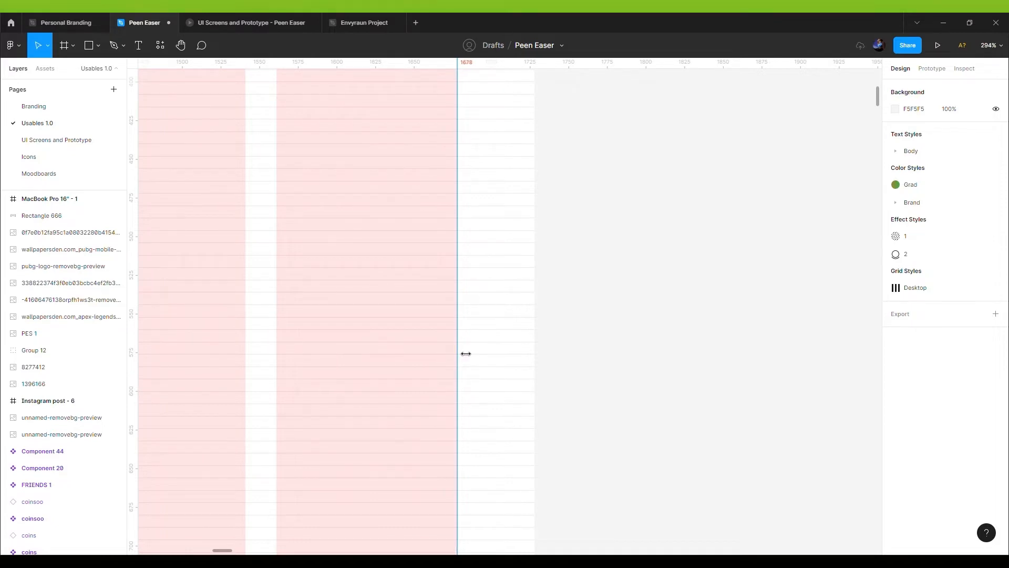
Hide the Desktop layout grid on the MacBook Pro 16" frame.
scroll(466, 353, "down", 8)
scroll(463, 349, "left", 4)
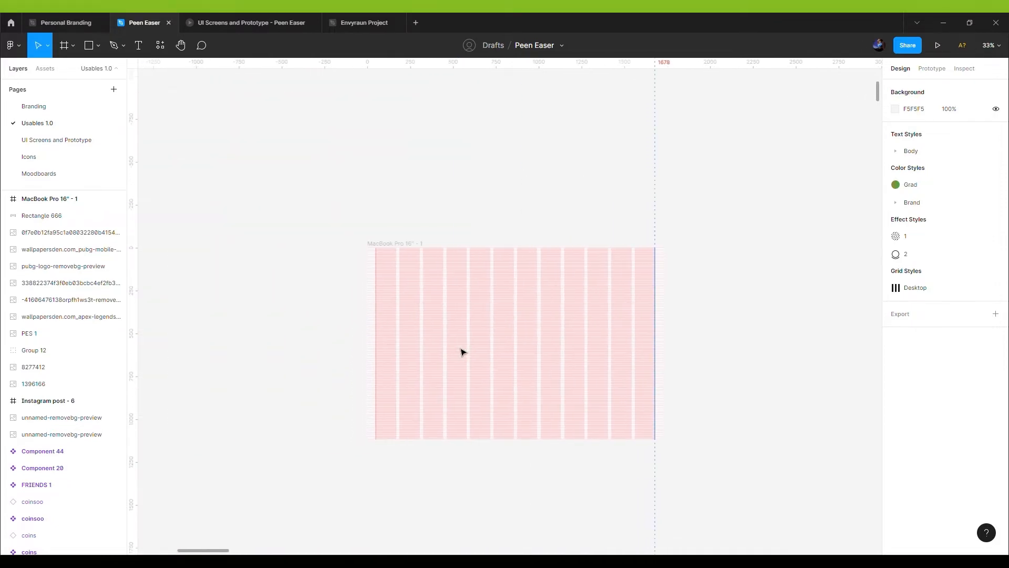
left_click(399, 245)
left_click(962, 232)
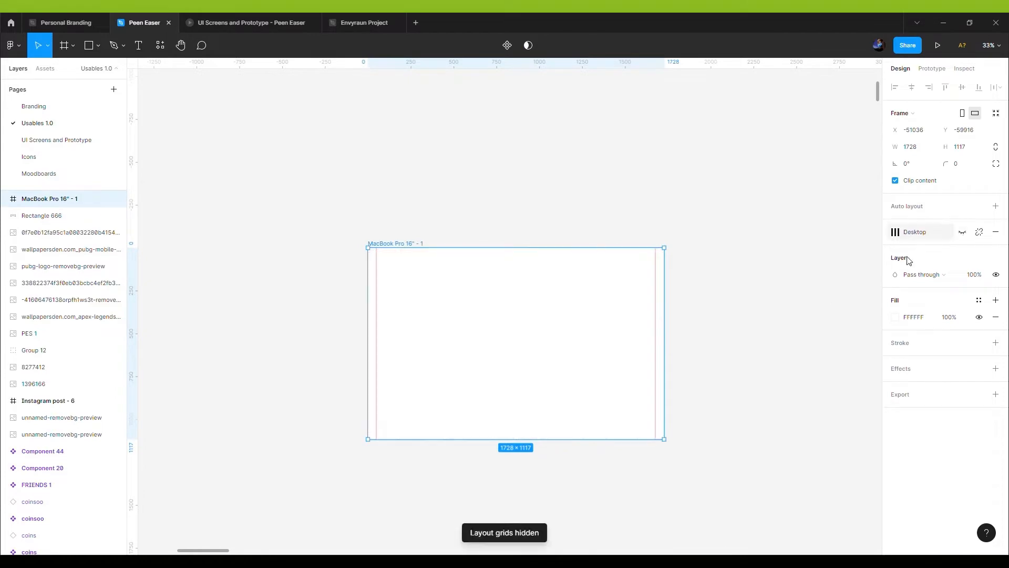
Delete the lighter grey arch shape at the top of the canvas content.
scroll(589, 368, "down", 5)
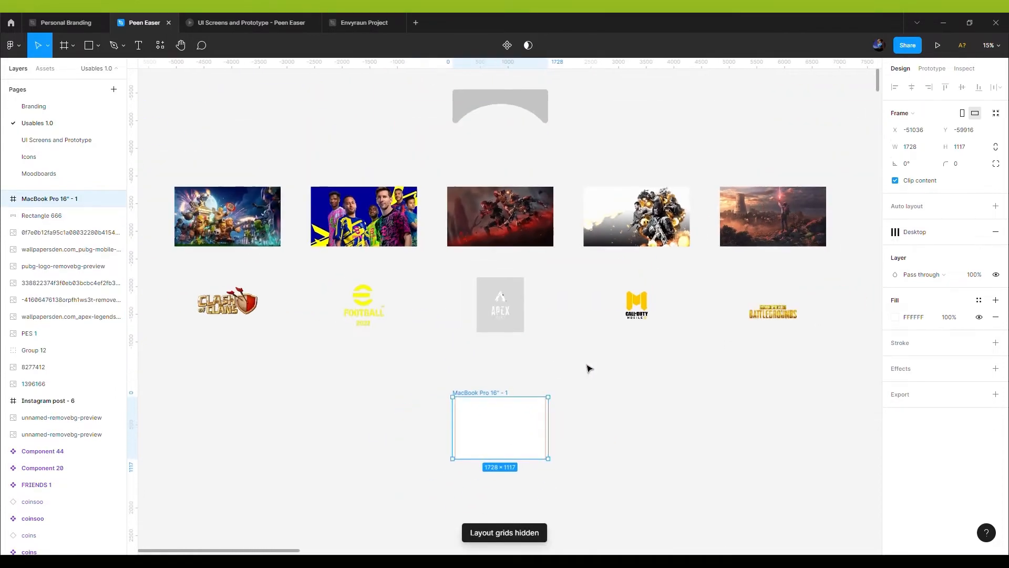
scroll(588, 368, "up", 6)
key("Escape")
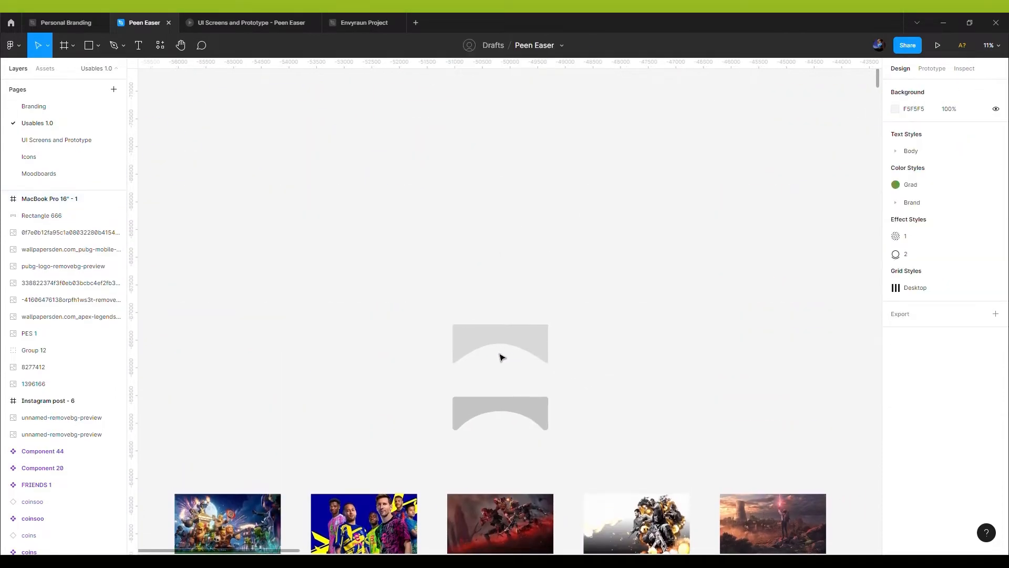
left_click(500, 353)
key("Delete")
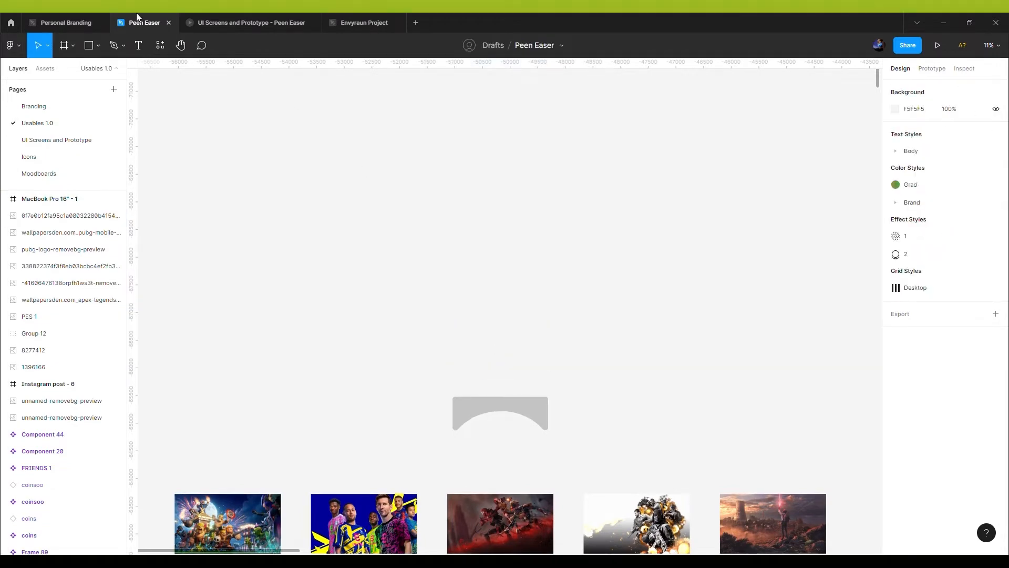
Draw a rectangle 1728 wide above the remaining grey arch and set its height to 772.
left_click(84, 56)
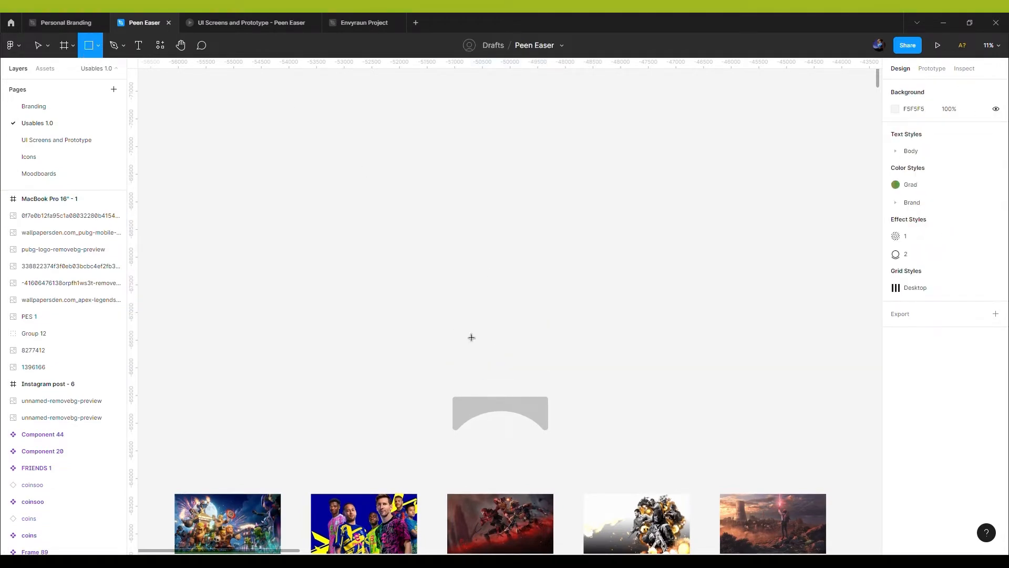
left_click_drag(453, 319, 549, 381)
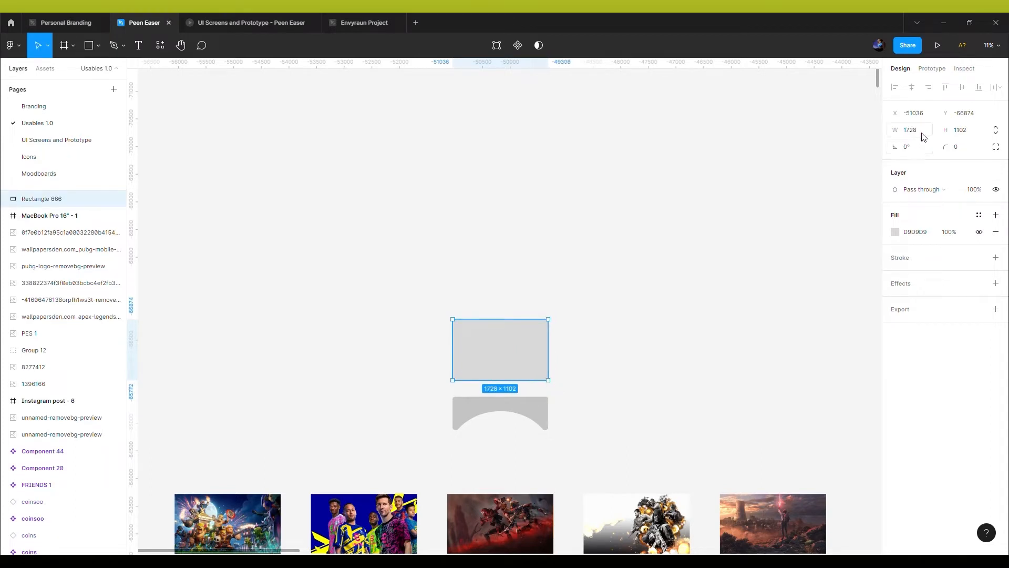
left_click(965, 138)
key("Return")
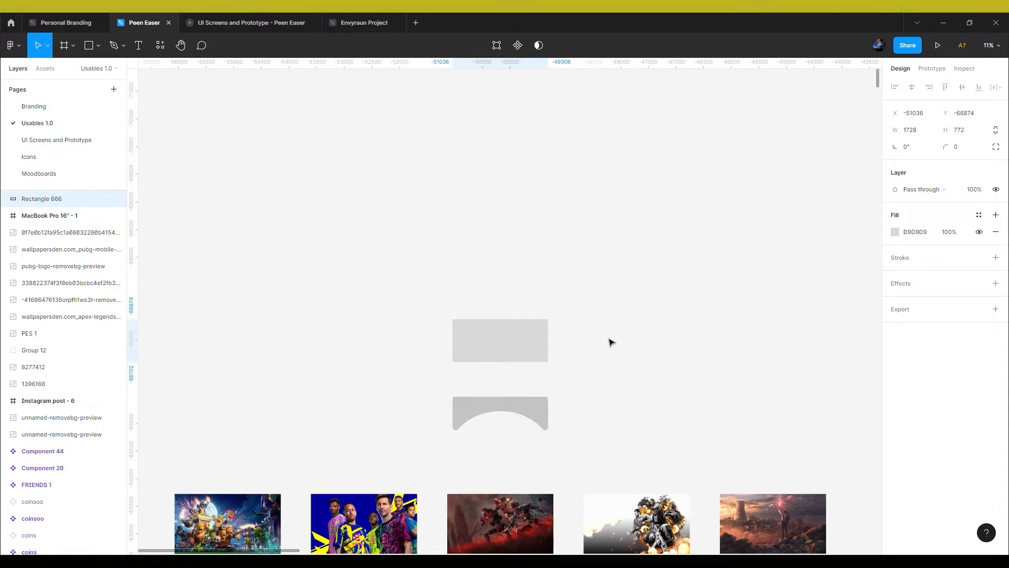
Check the reference arch below, and set the new rectangle's height to 722.
left_click(561, 415)
left_click(535, 418)
left_click(514, 342)
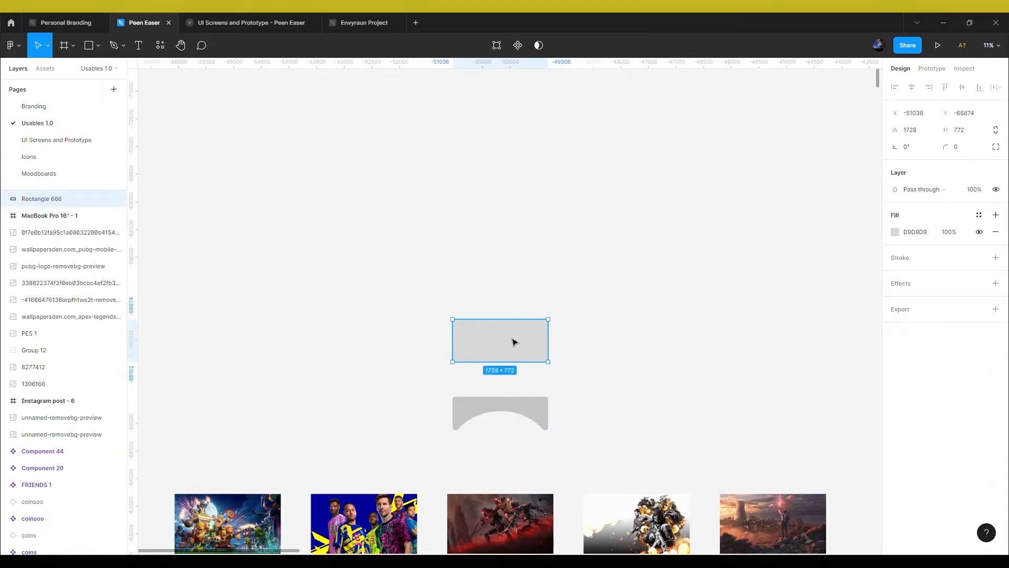
left_click(972, 136)
key("Return")
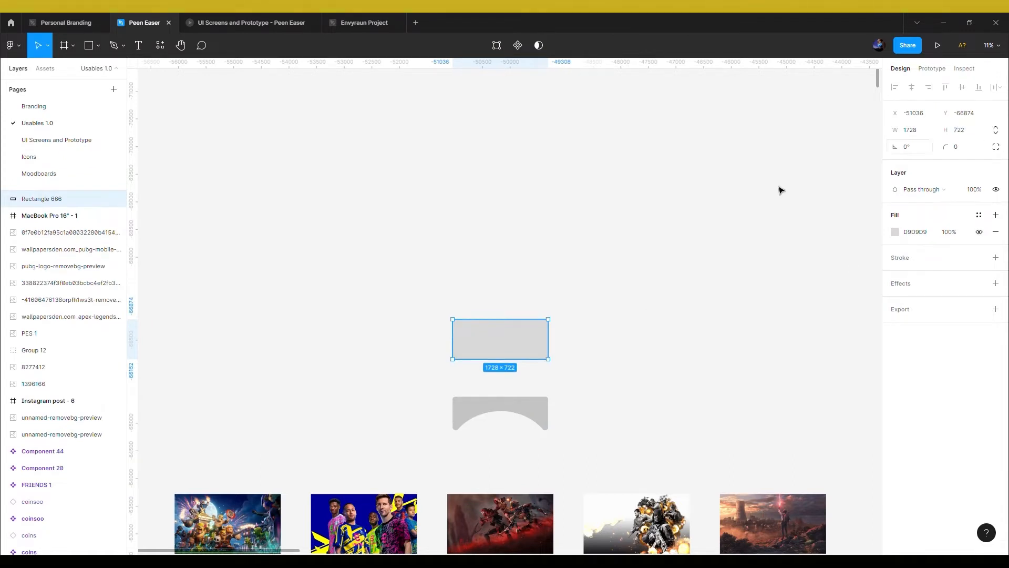
Bend the rectangle's lower edge upward at its midpoint into a symmetrical arch about halfway up the shape.
double_click(503, 355)
scroll(509, 359, "up", 3)
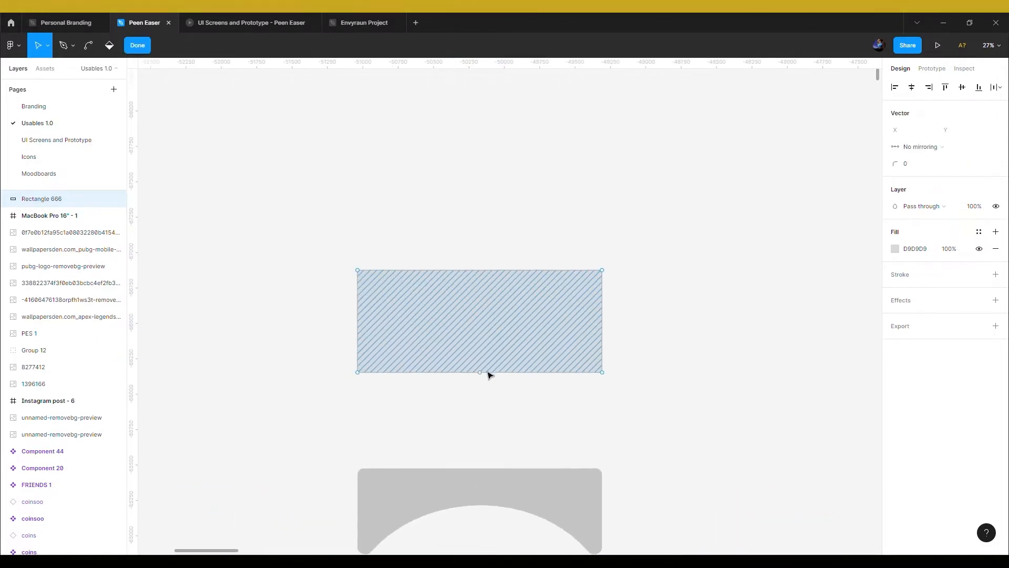
key("ctrl")
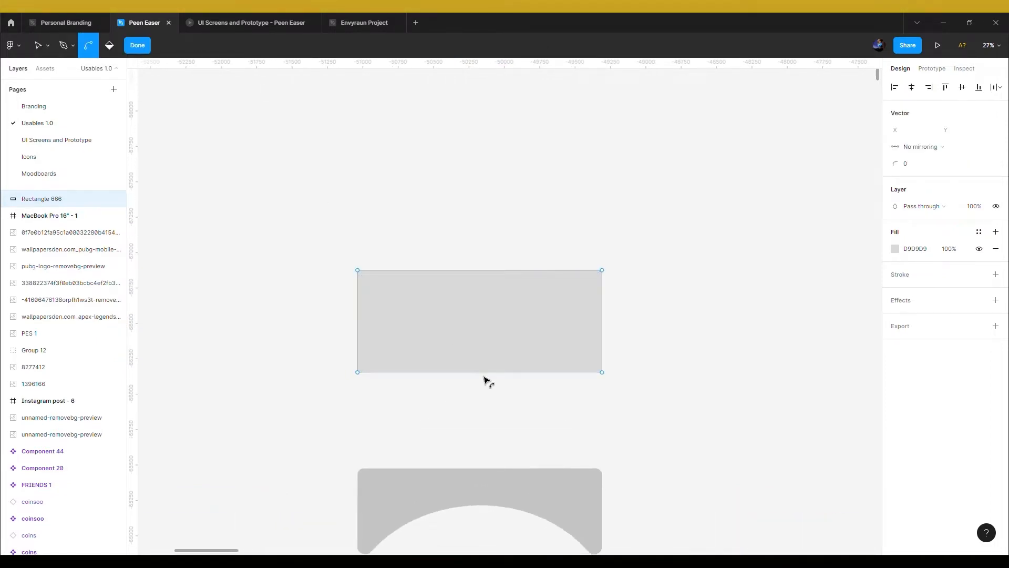
left_click_drag(484, 373, 483, 320)
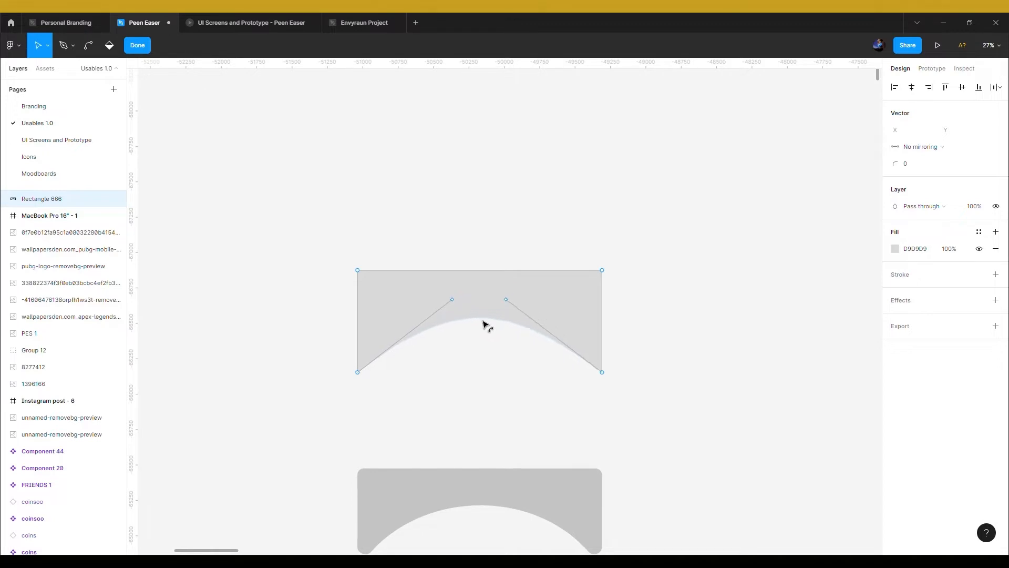
key("Escape")
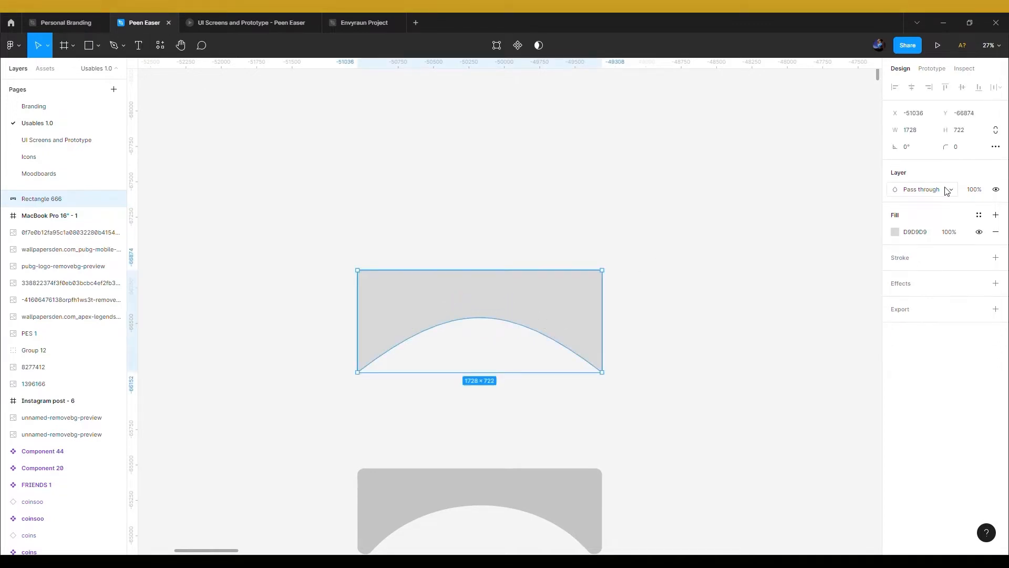
Set the new arch shape's corner radius to 45, using the rounded arch below as reference.
left_click(952, 148)
type("49")
key("Return")
left_click(538, 494)
left_click(586, 295)
left_click(961, 149)
type("4")
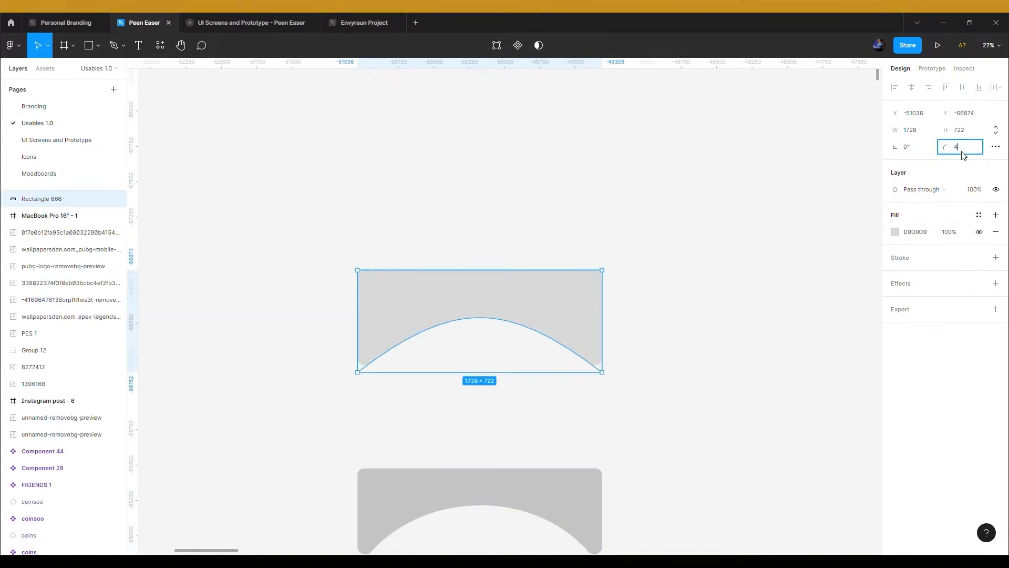
type("5")
key("Return")
Move the arch to the empty area beside the Clash of Clans image and duplicate it in place to make five stacked arches.
scroll(608, 225, "down", 10)
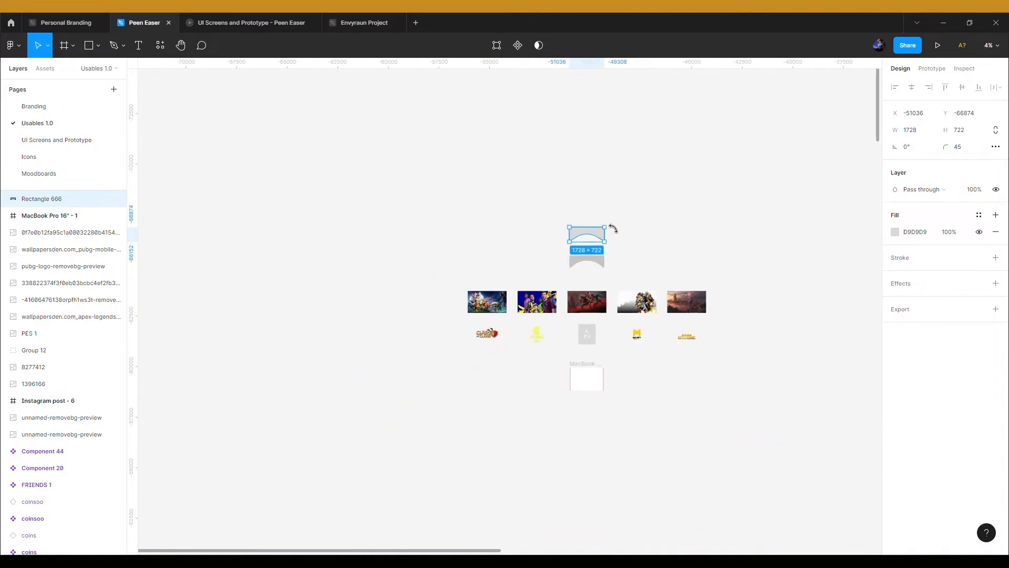
left_click_drag(596, 241, 404, 316)
key("ctrl+d")
key("ctrl+d")
key("ctrl+d")
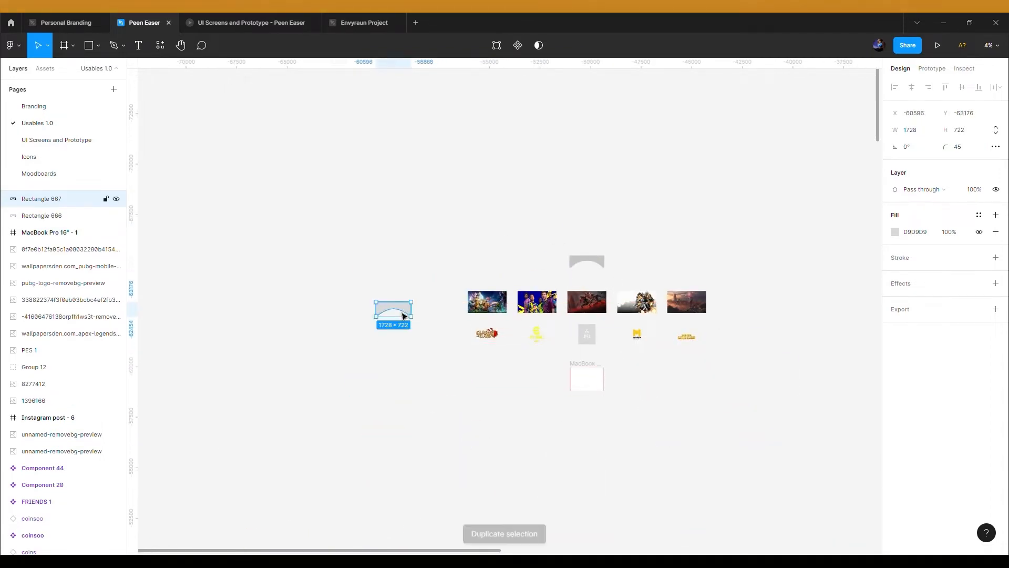
key("ctrl+d")
key("ctrl+d")
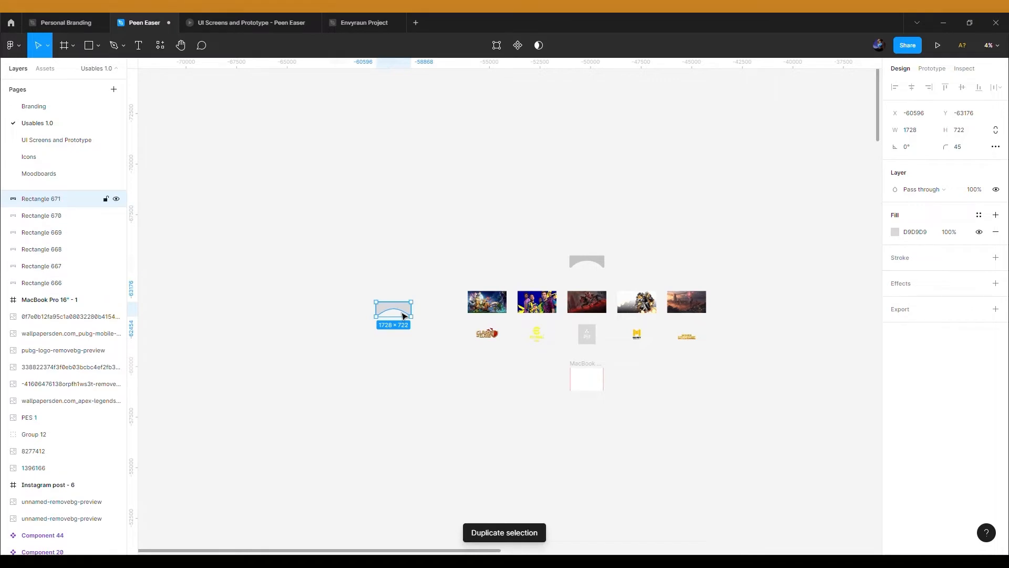
key("ctrl+z")
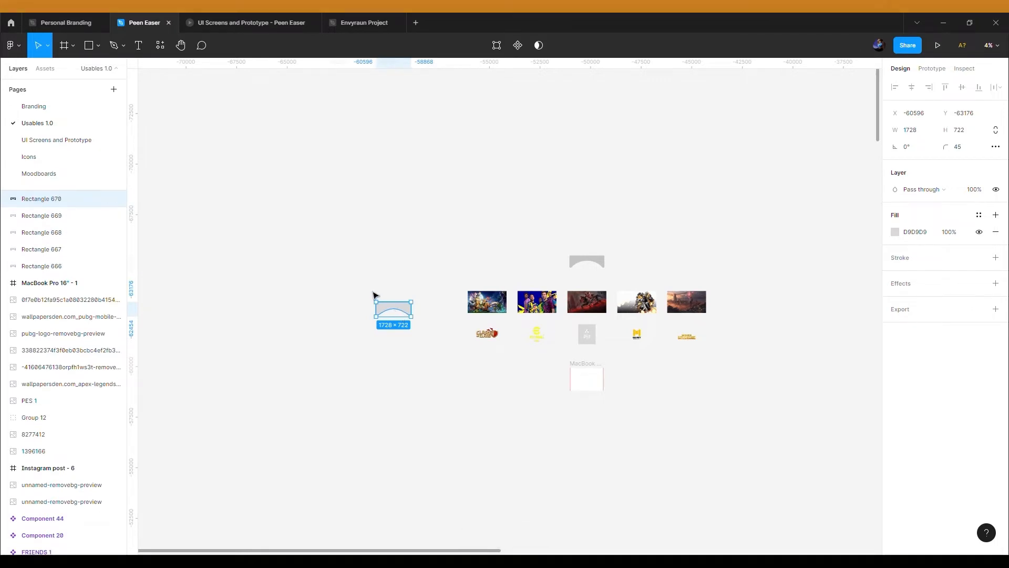
Try to distribute the vertical spacing of the five arches stacked on top of each other.
left_click_drag(370, 289, 452, 365)
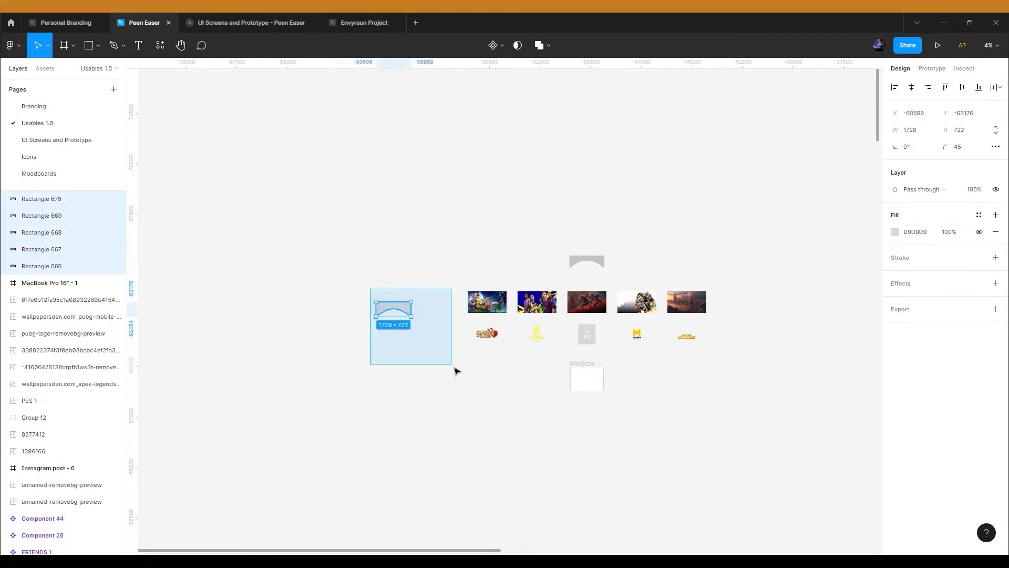
left_click(1000, 88)
left_click(950, 121)
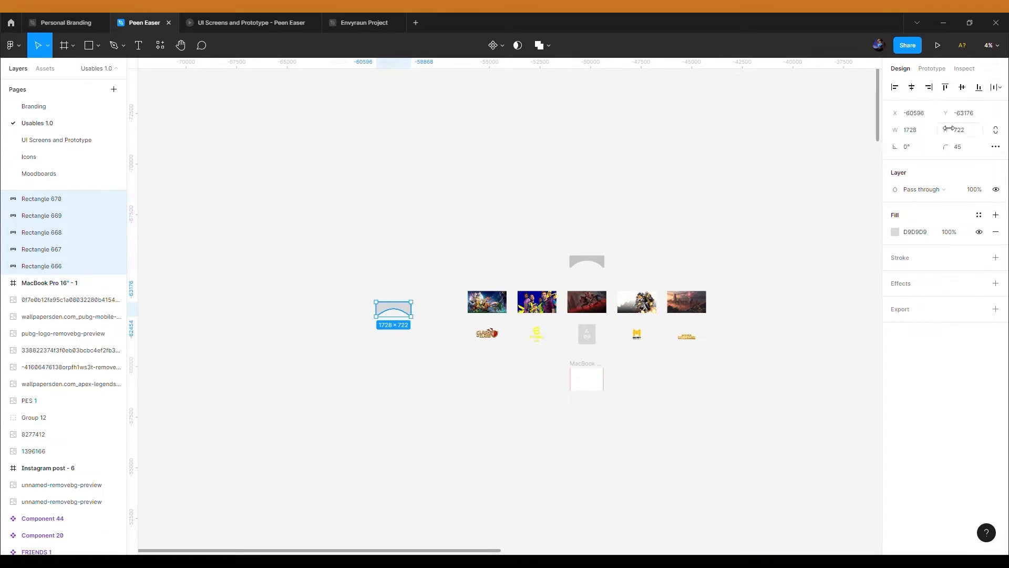
Separate the five stacked arches into a rough vertical column with gaps between them.
scroll(410, 314, "up", 5)
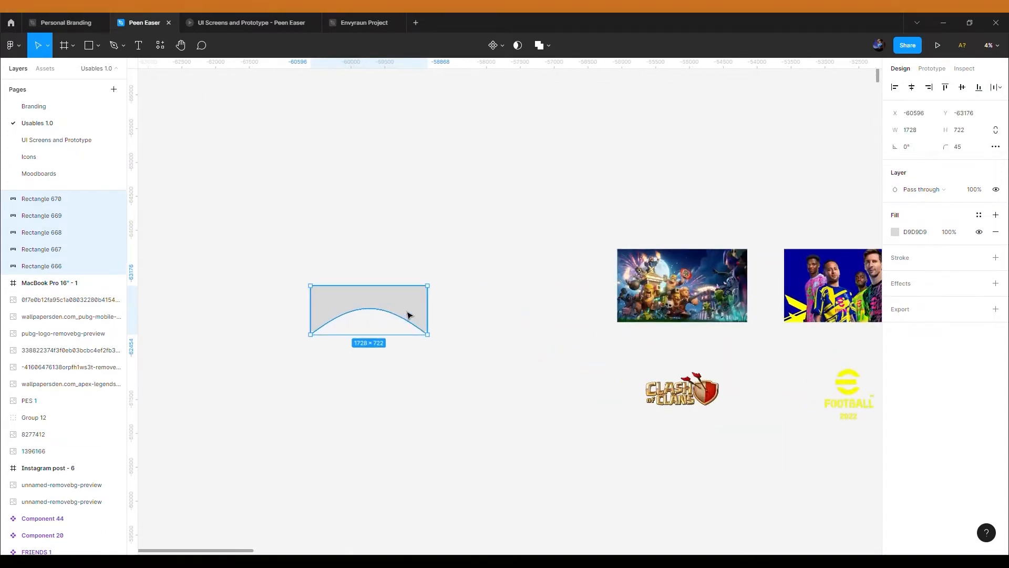
left_click(396, 309)
left_click_drag(396, 309, 390, 377)
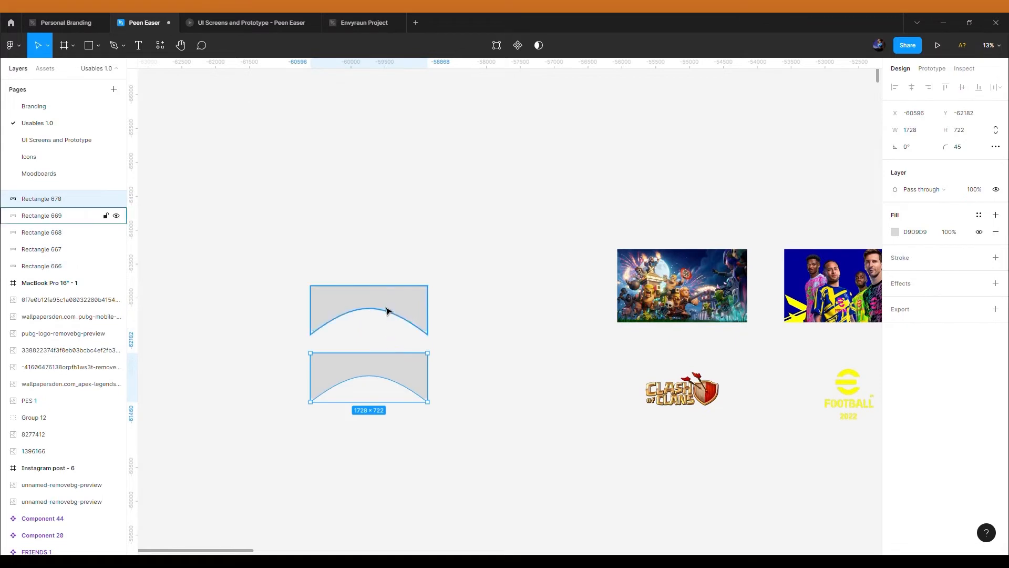
left_click_drag(387, 310, 386, 242)
left_click_drag(387, 196, 387, 226)
left_click_drag(387, 300, 386, 459)
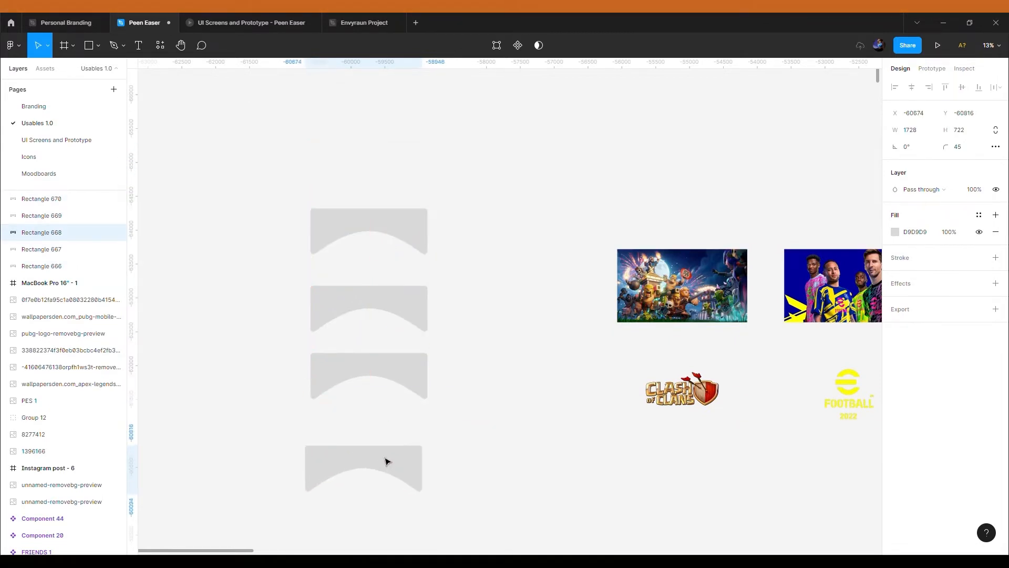
left_click_drag(383, 302, 379, 518)
Select all five arches and distribute their vertical spacing evenly.
scroll(380, 519, "down", 5)
scroll(357, 484, "down", 1)
left_click(358, 484)
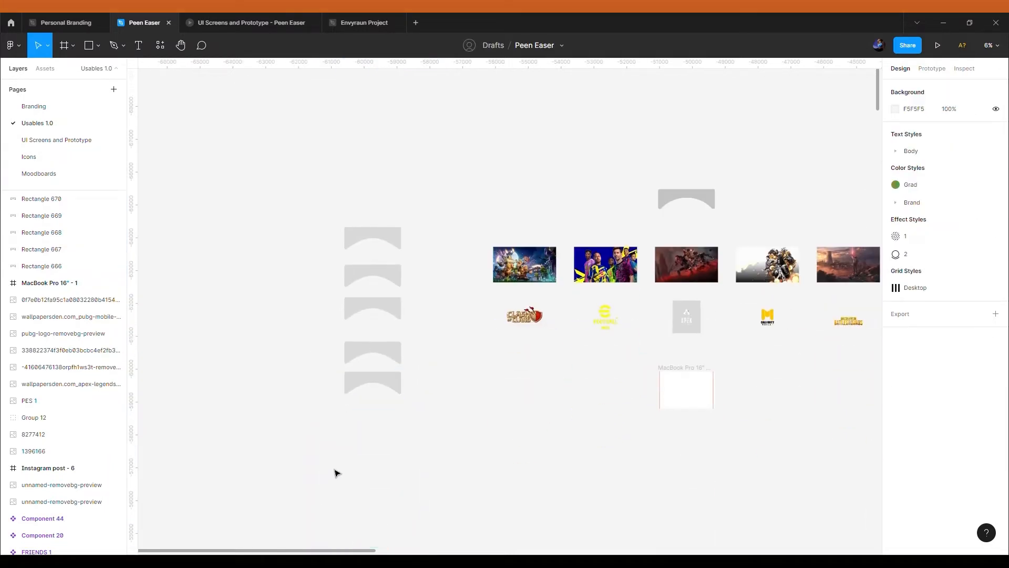
left_click_drag(334, 470, 398, 180)
left_click(1005, 88)
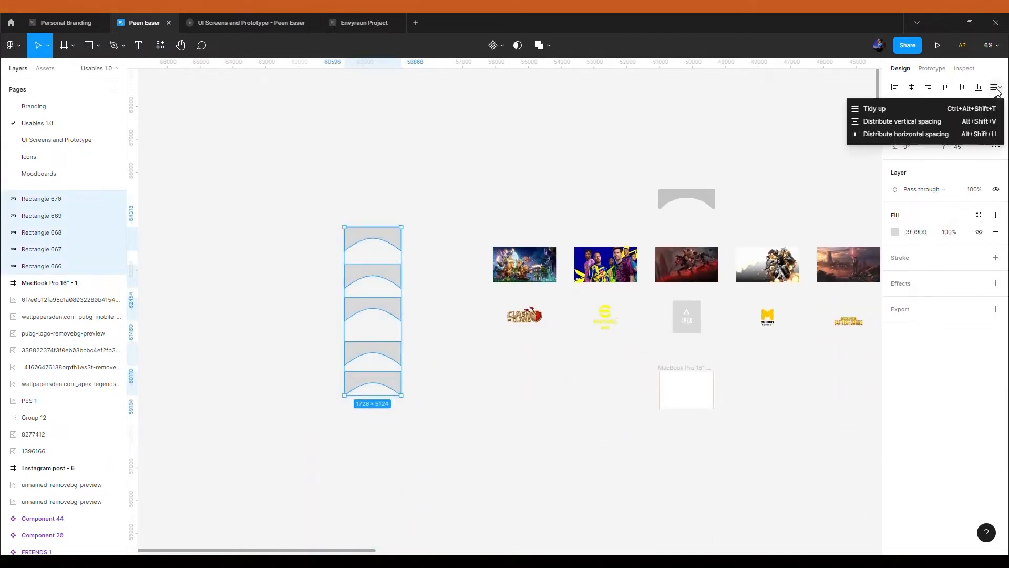
left_click(916, 122)
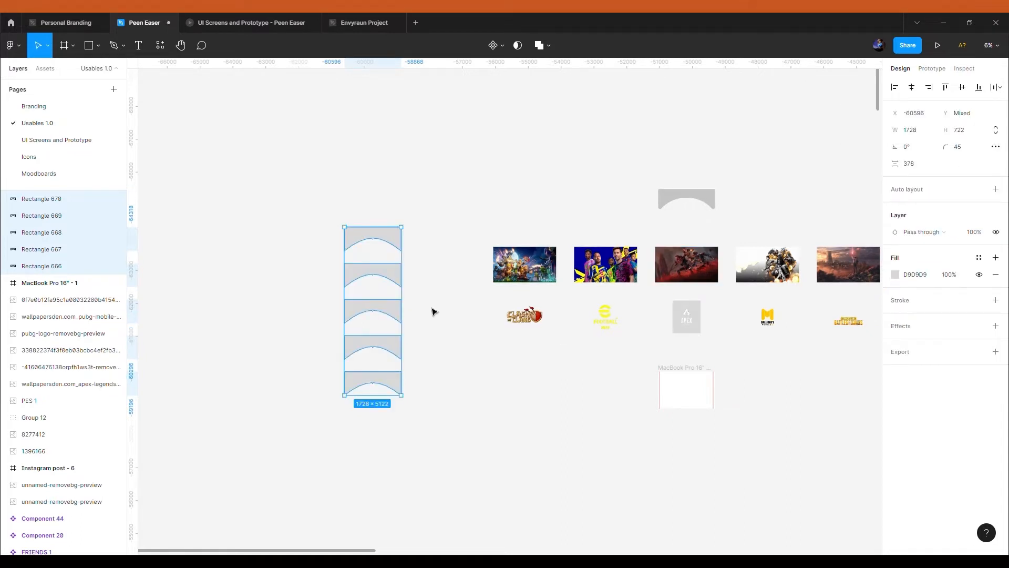
Move the column of five arches beneath the Clash of Clans logo, roughly in line with its artwork.
left_click_drag(382, 275, 528, 400)
scroll(529, 401, "down", 2)
scroll(529, 401, "right", 2)
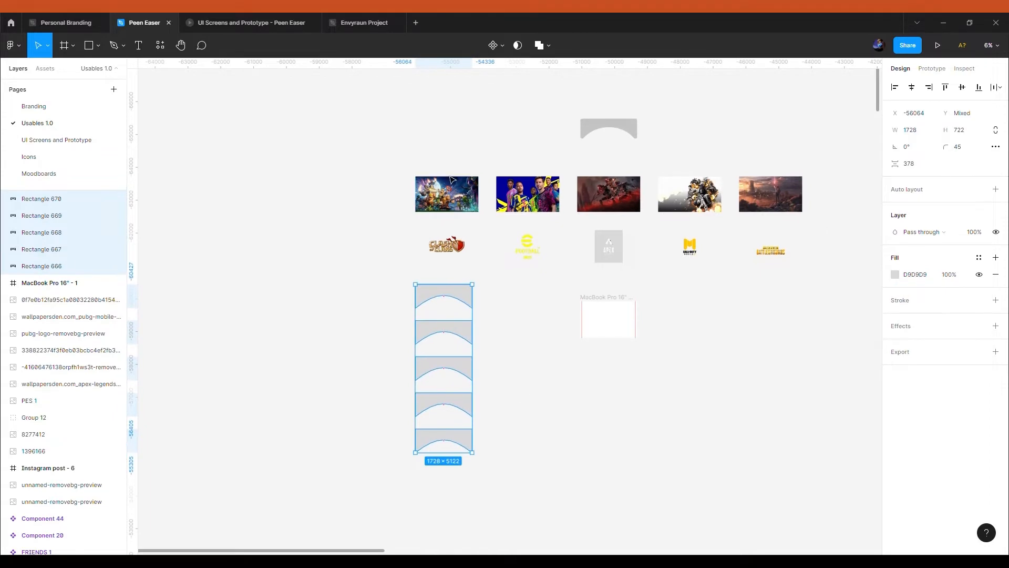
Change the first arch's solid fill to an image fill using the Clash of Clans artwork.
left_click(451, 194)
left_click(443, 298)
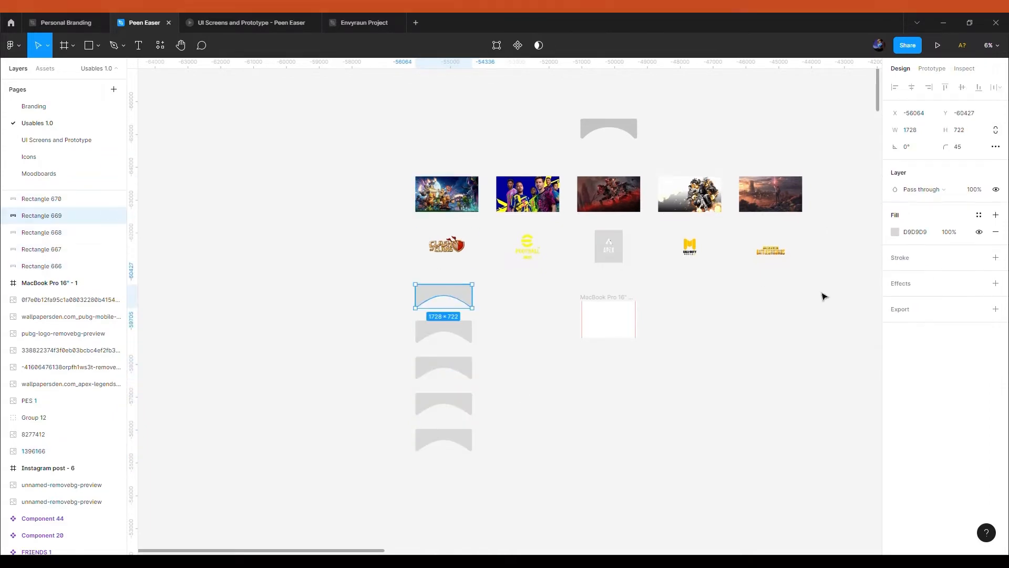
left_click(895, 232)
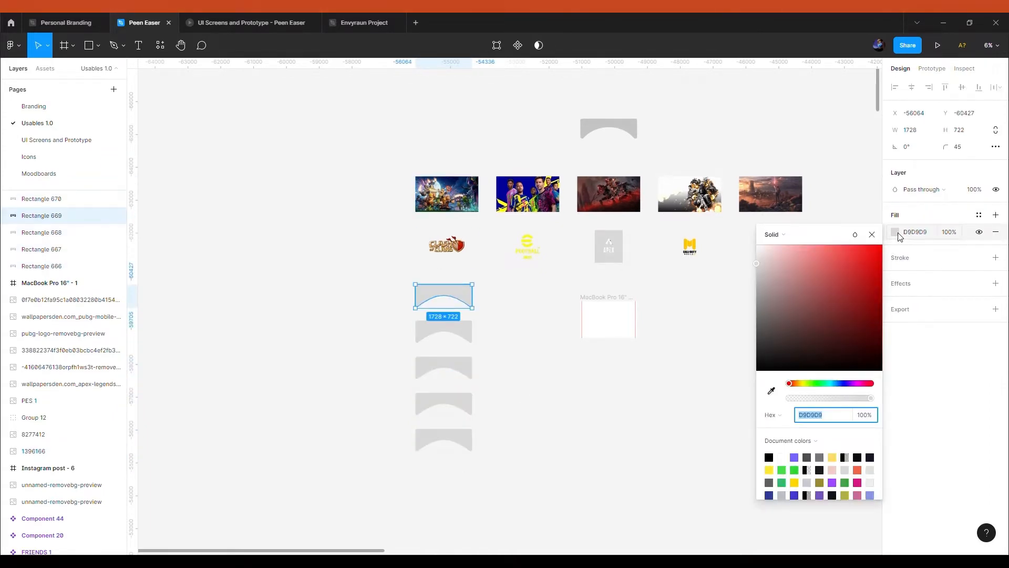
left_click(773, 234)
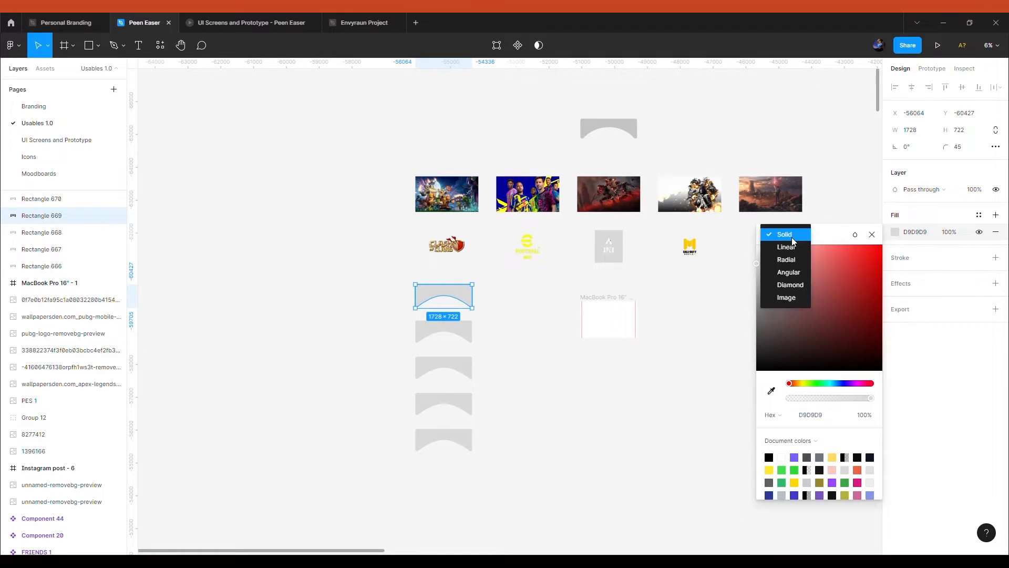
left_click(793, 297)
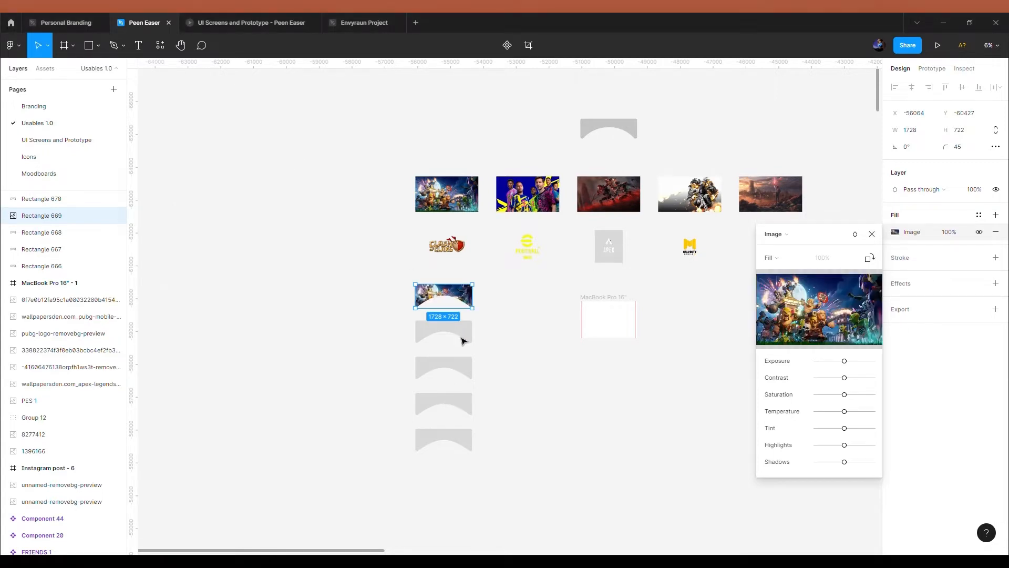
left_click(518, 338)
Change the second arch's solid fill to an image fill using the eFootball players artwork.
left_click(453, 318)
left_click(457, 335)
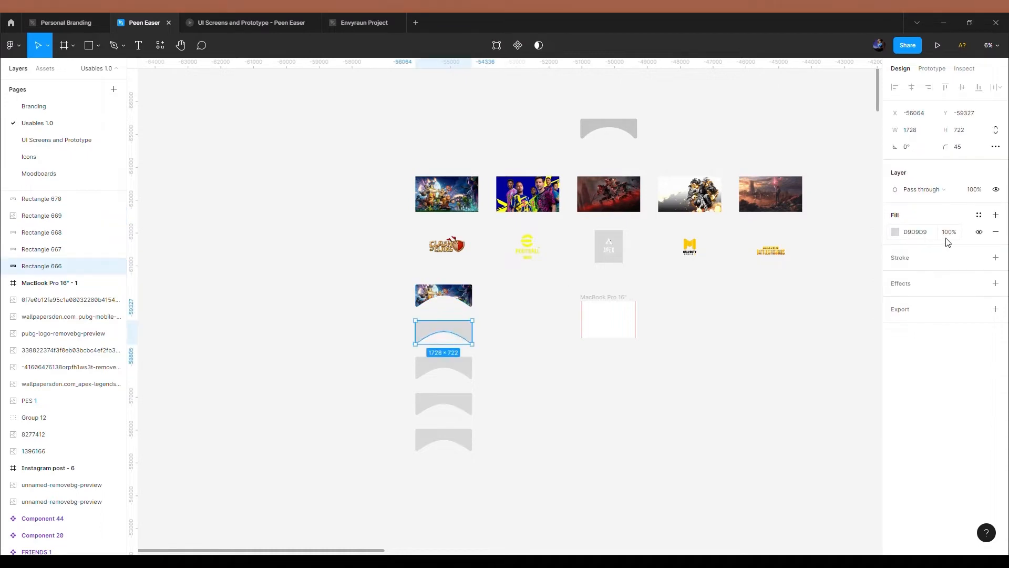
left_click(896, 232)
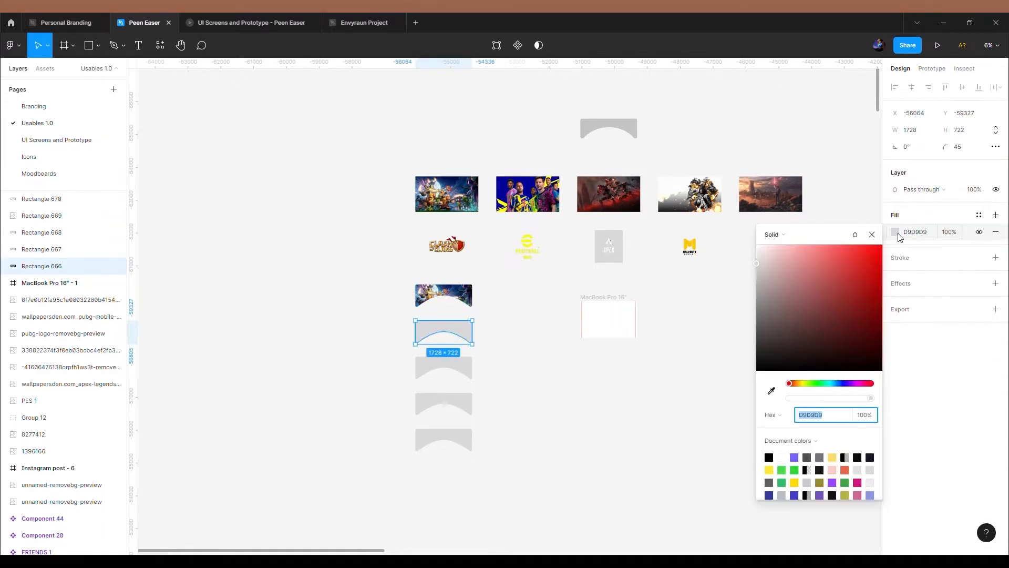
left_click(780, 241)
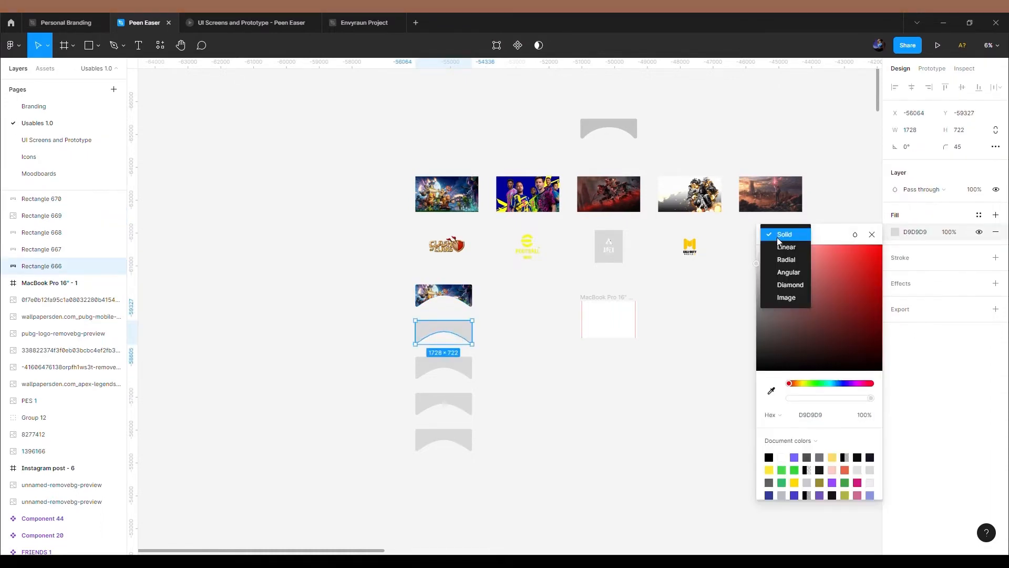
left_click(788, 298)
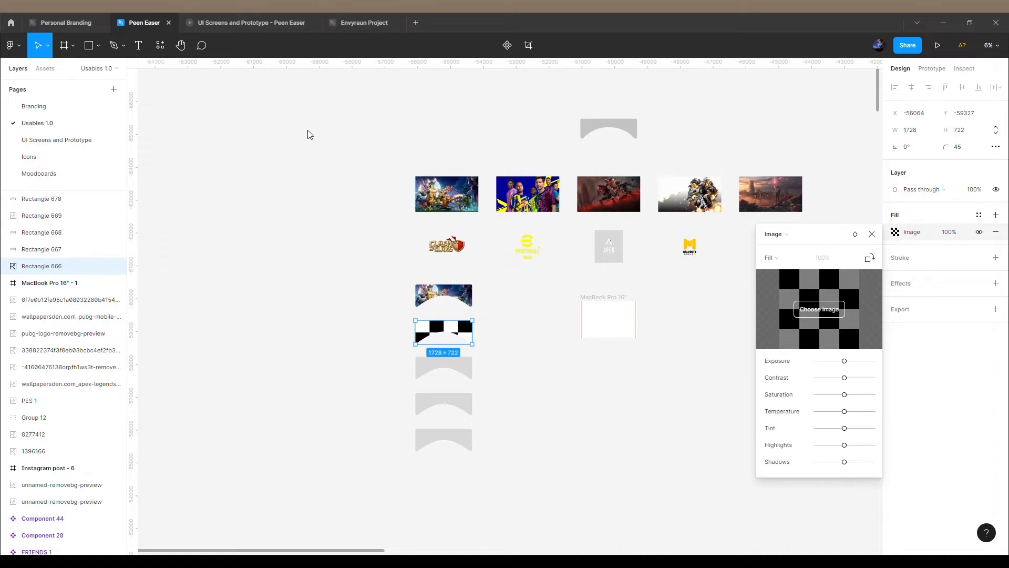
double_click(457, 128)
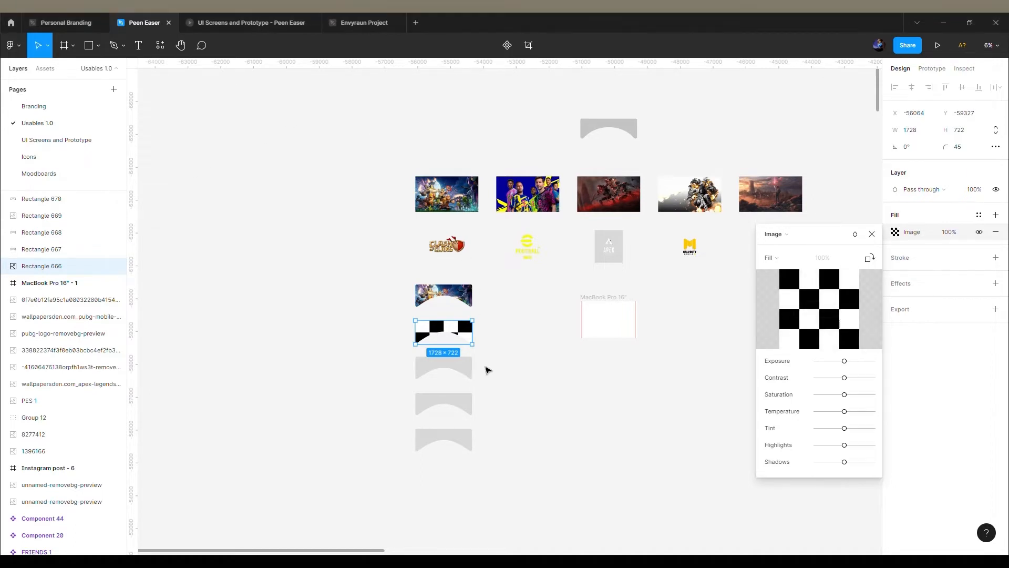
Change the third arch's solid fill to an image fill using the red Apex Legends artwork.
left_click(450, 371)
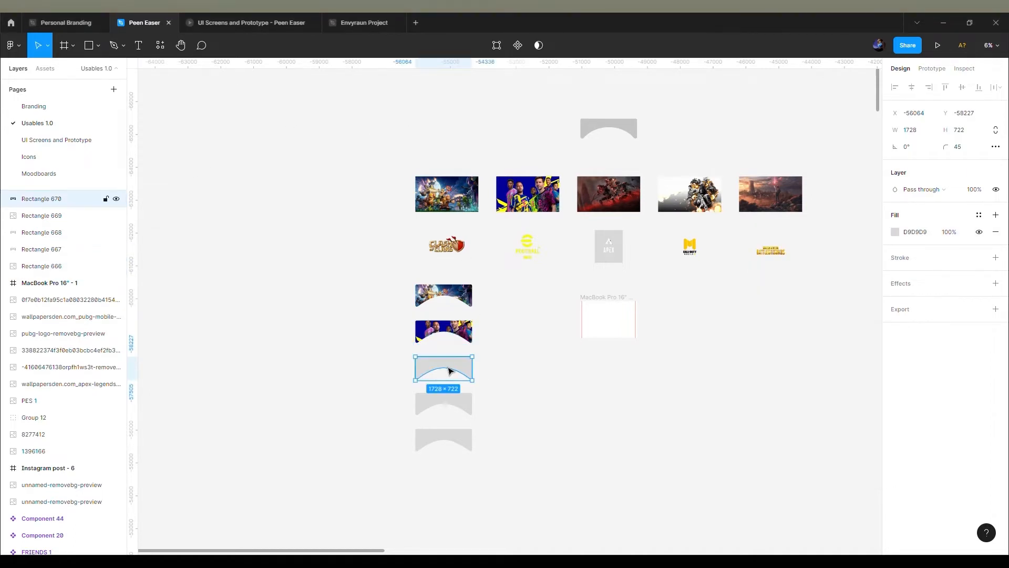
left_click(894, 233)
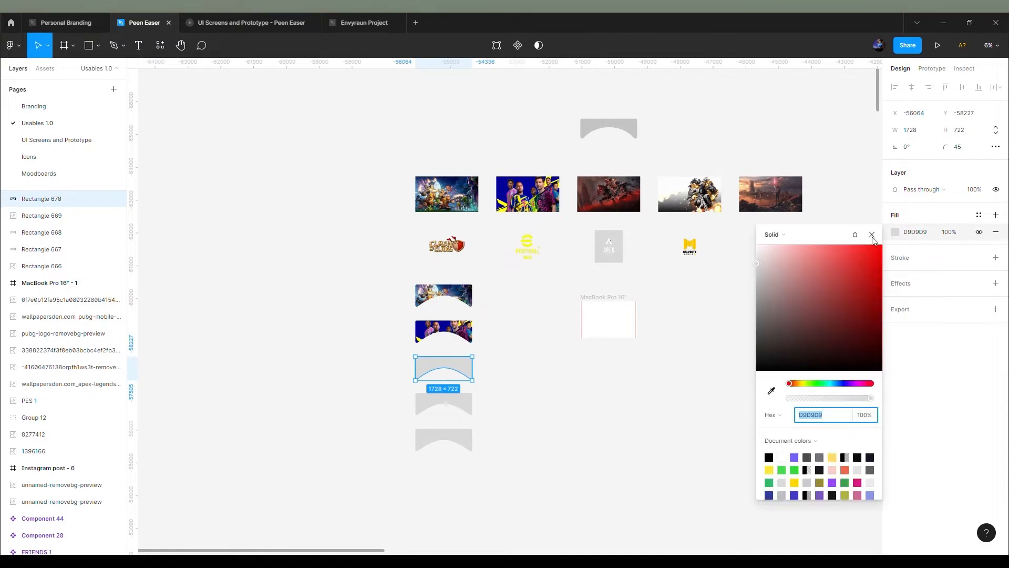
left_click(796, 237)
left_click(786, 297)
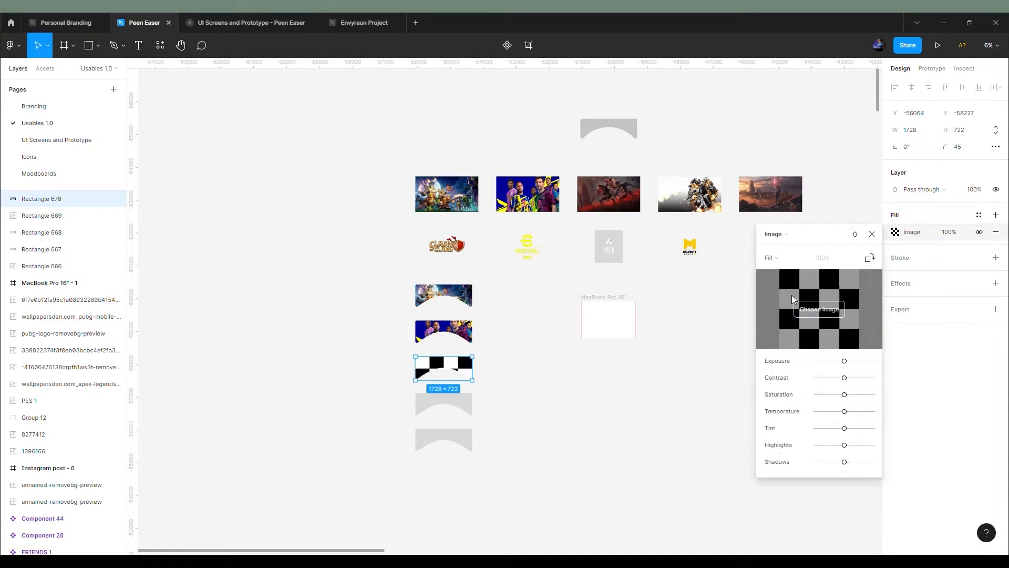
mouse_move(811, 312)
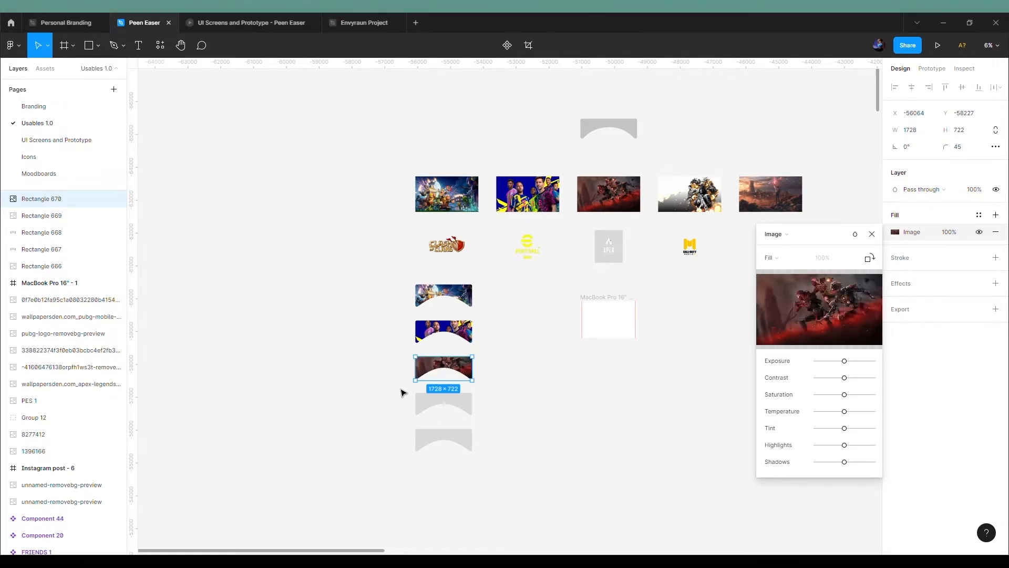
Change the fourth arch's solid fill to an image fill using the white-background Call of Duty artwork.
left_click(436, 408)
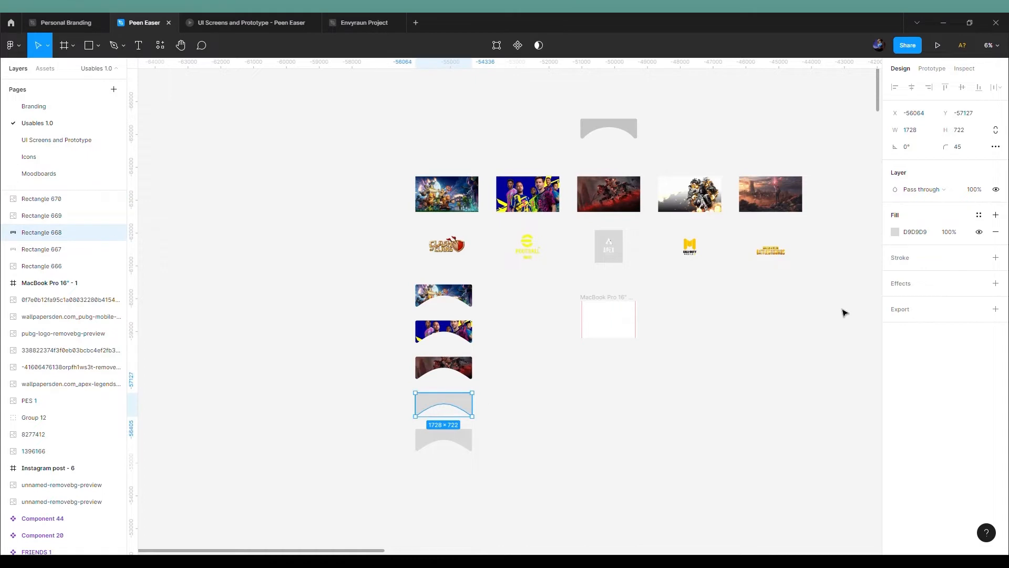
left_click(895, 235)
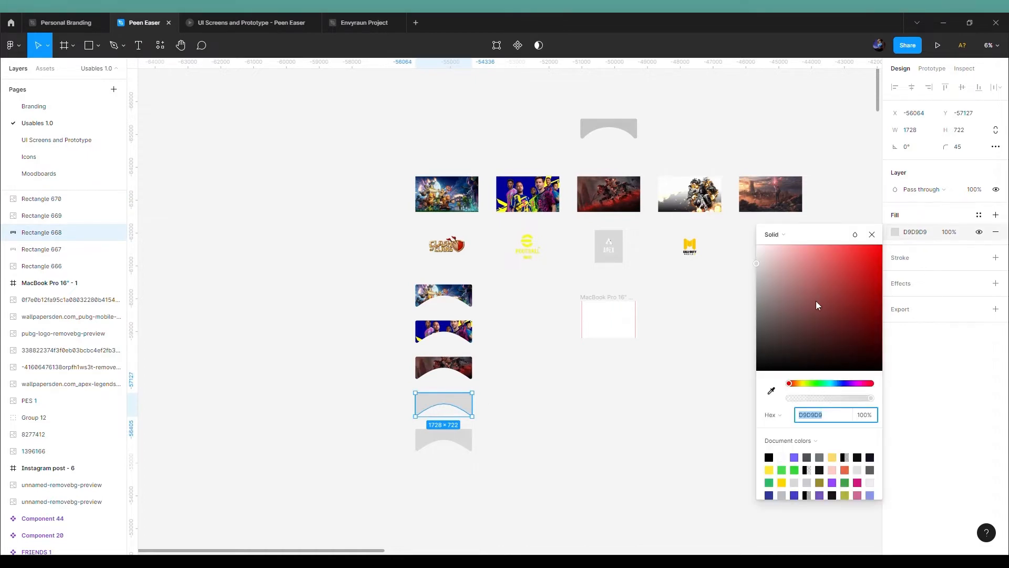
left_click(783, 239)
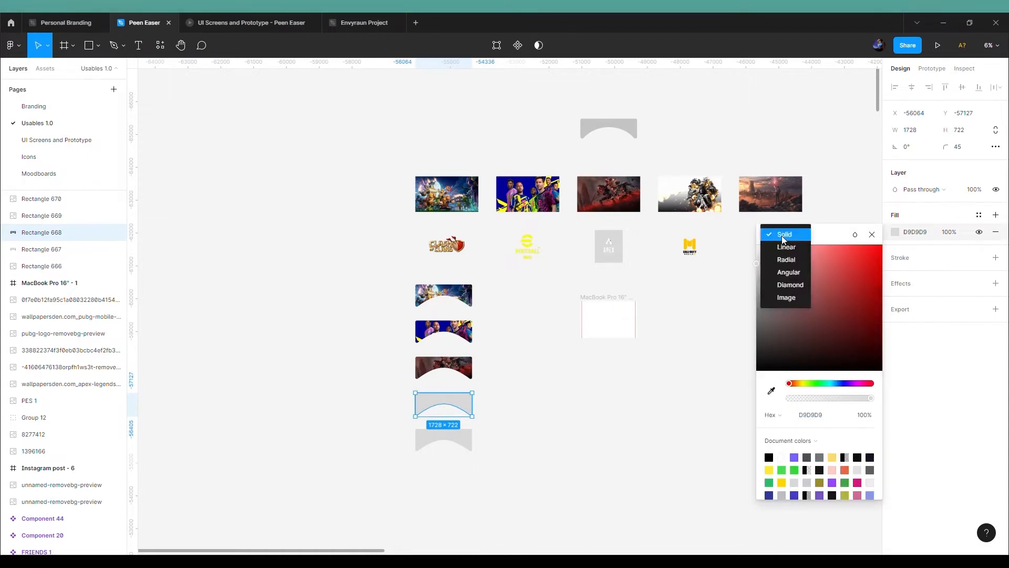
left_click(786, 298)
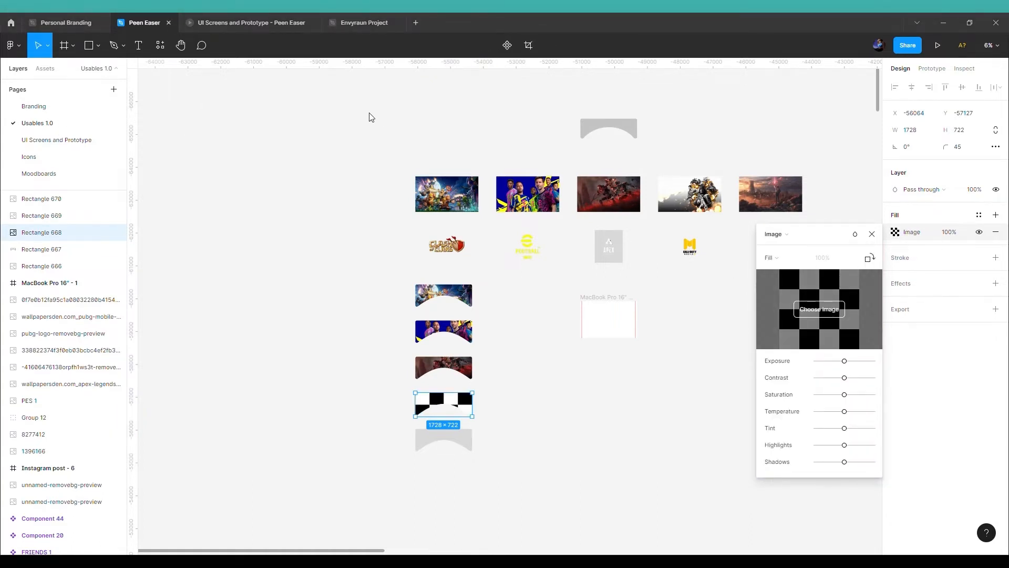
Change the fifth arch's solid fill to an image fill using the PUBG sunset artwork, and close the fill settings.
left_click(455, 436)
left_click(455, 437)
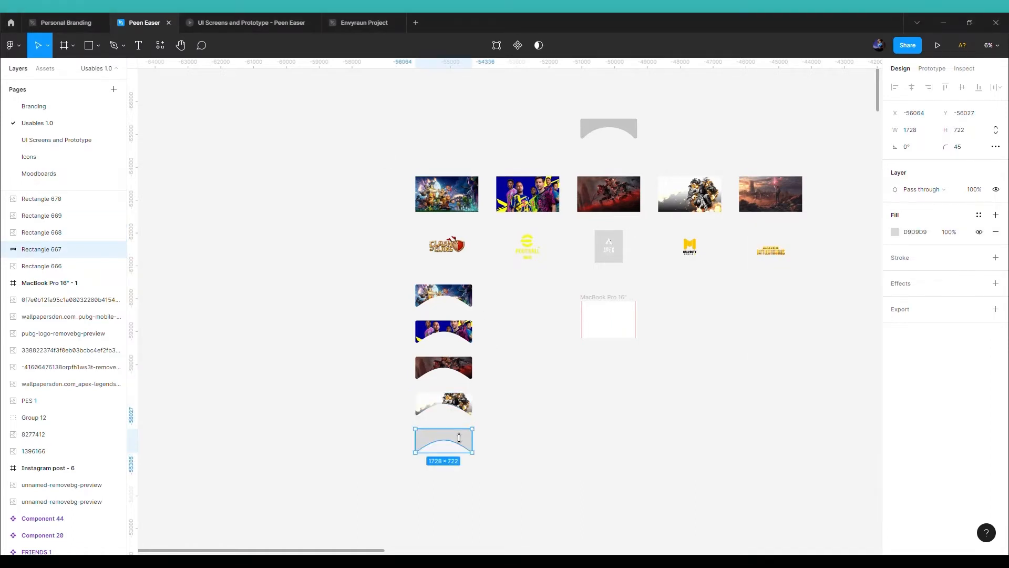
left_click(895, 232)
left_click(800, 235)
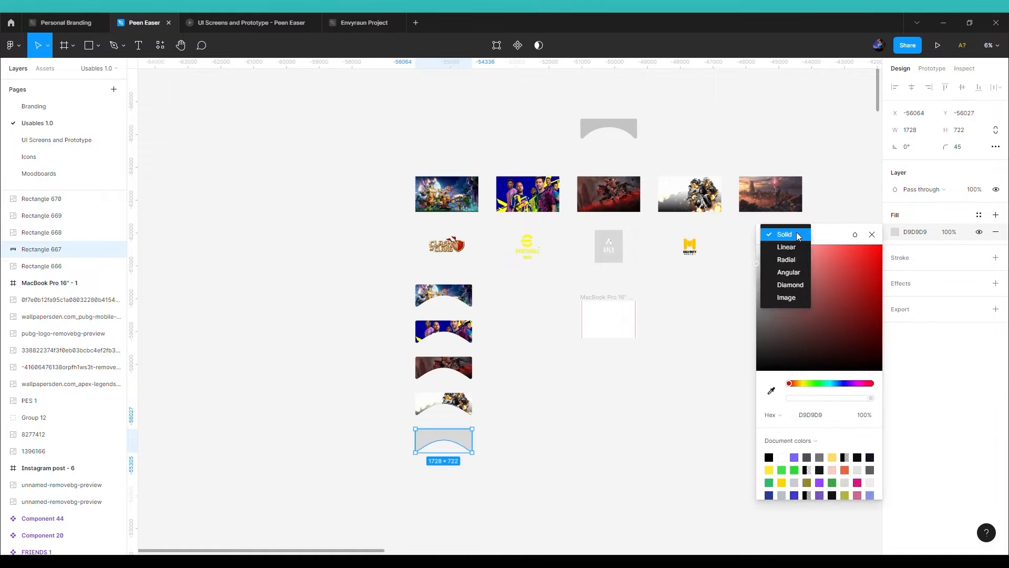
left_click(796, 299)
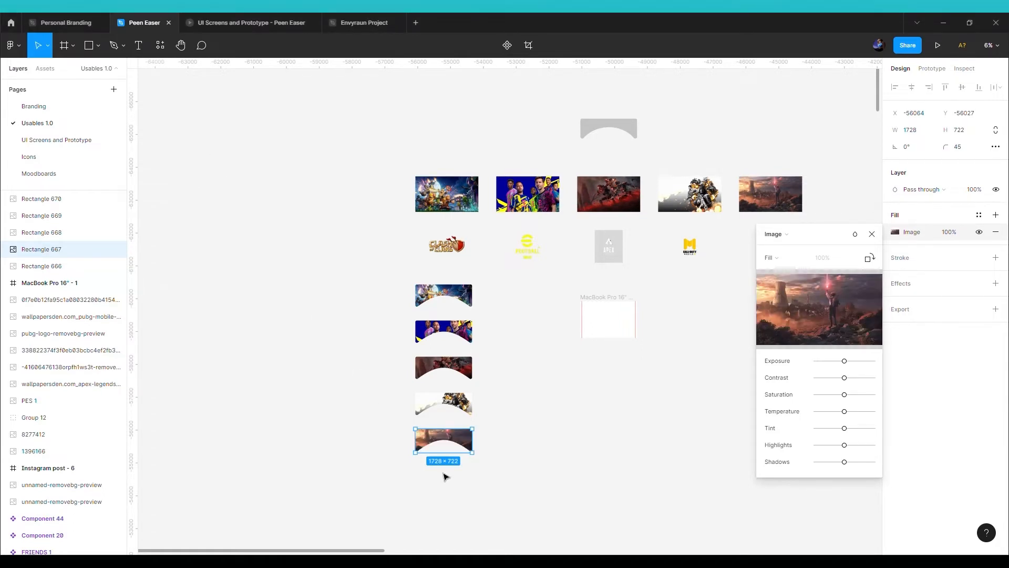
scroll(463, 455, "up", 3)
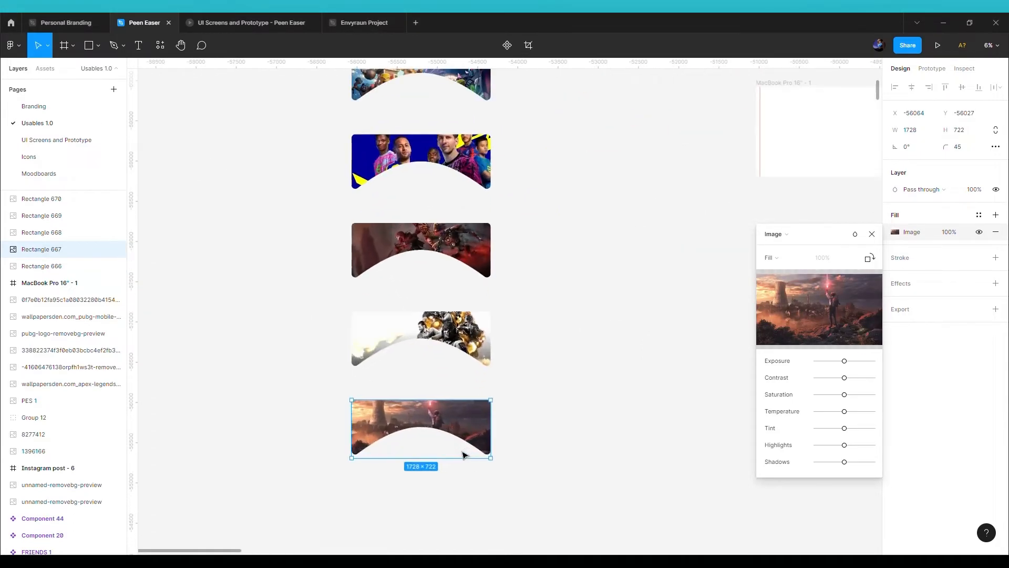
scroll(464, 455, "up", 10)
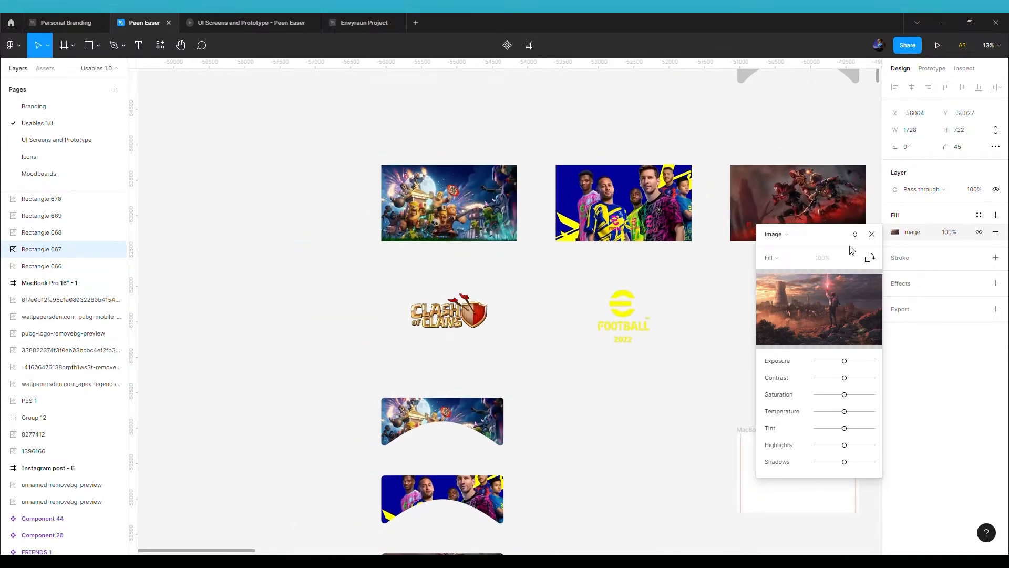
left_click(872, 234)
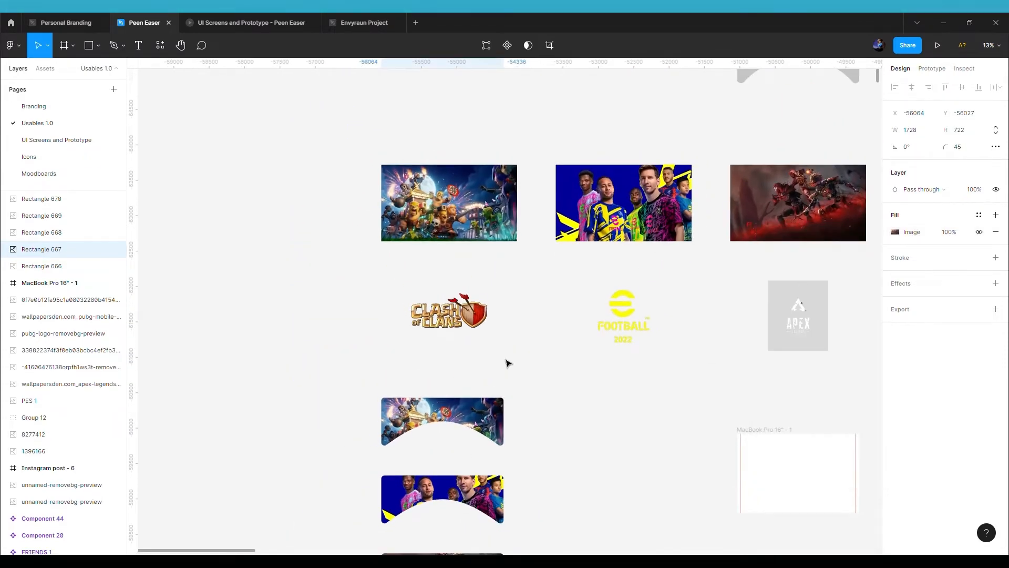
Duplicate the Clash of Clans logo and place the copy over the Clash of Clans arch.
left_click(465, 324)
scroll(465, 324, "up", 5)
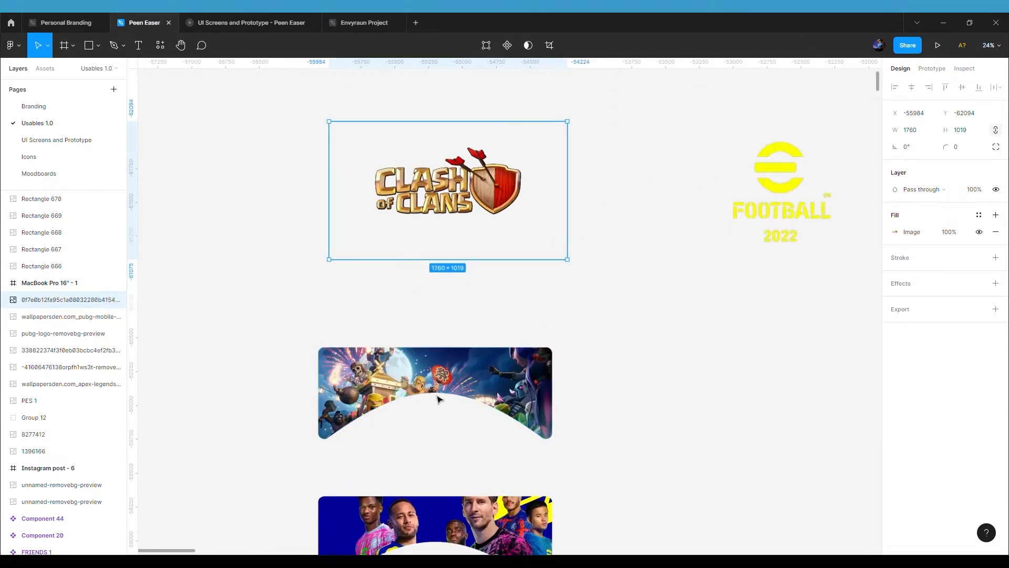
scroll(452, 417, "up", 3)
scroll(437, 399, "down", 5)
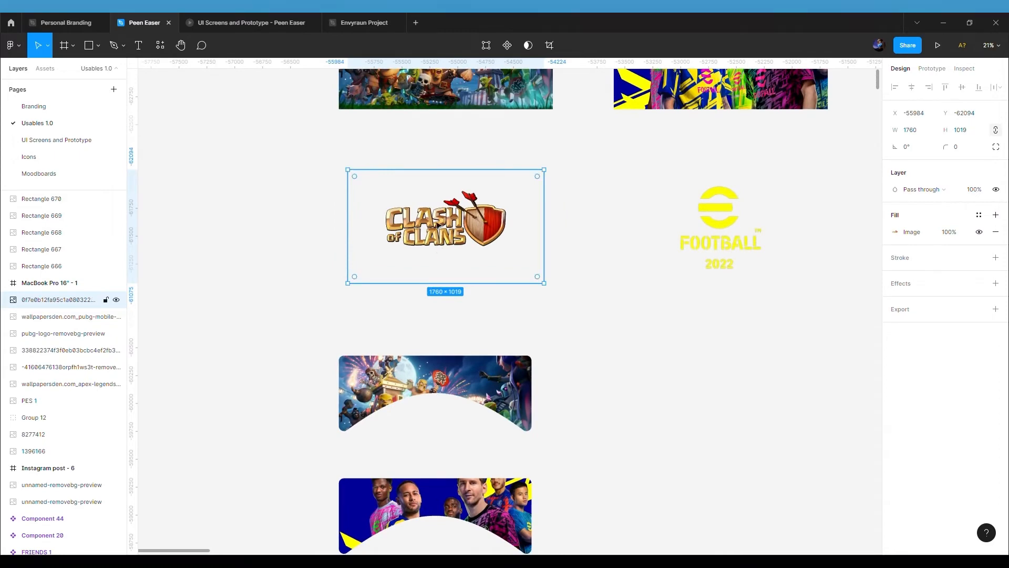
left_click_drag(436, 219, 494, 389)
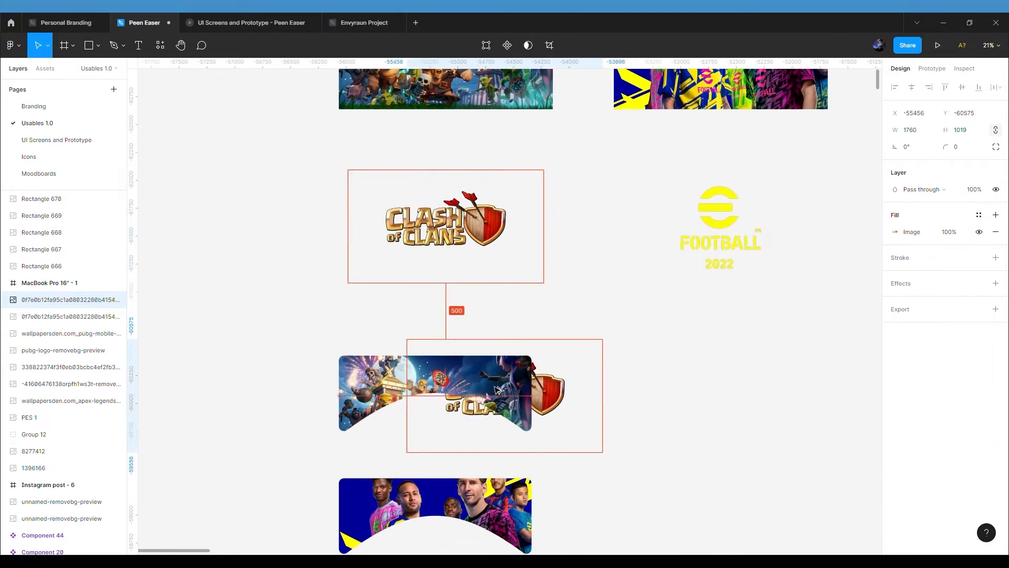
Bring the logo copy in front of the artwork, scale it down to about 396 × 231, and position it on the arch's right side.
scroll(494, 389, "up", 3)
scroll(497, 390, "up", 2)
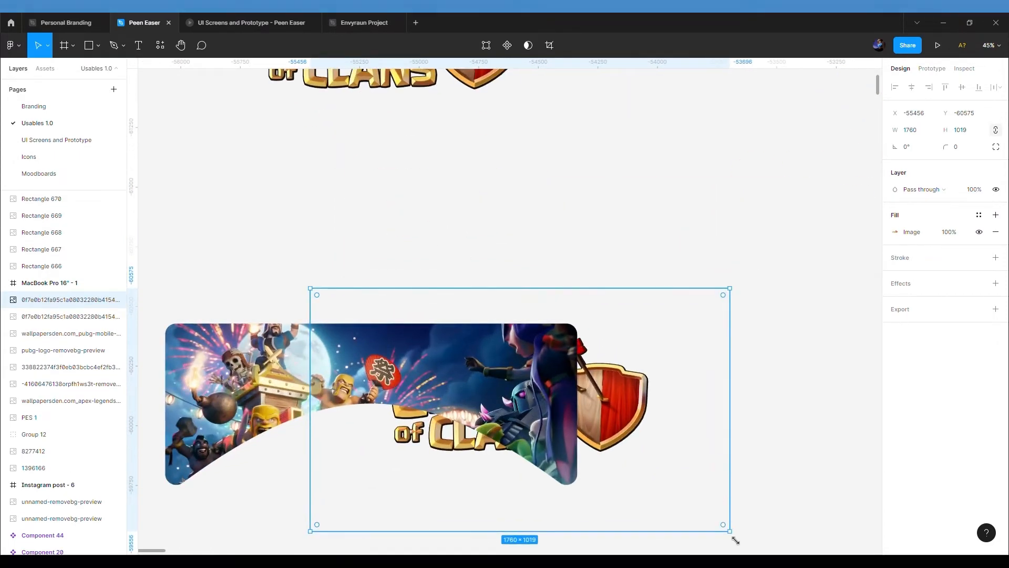
left_click_drag(736, 540, 588, 451)
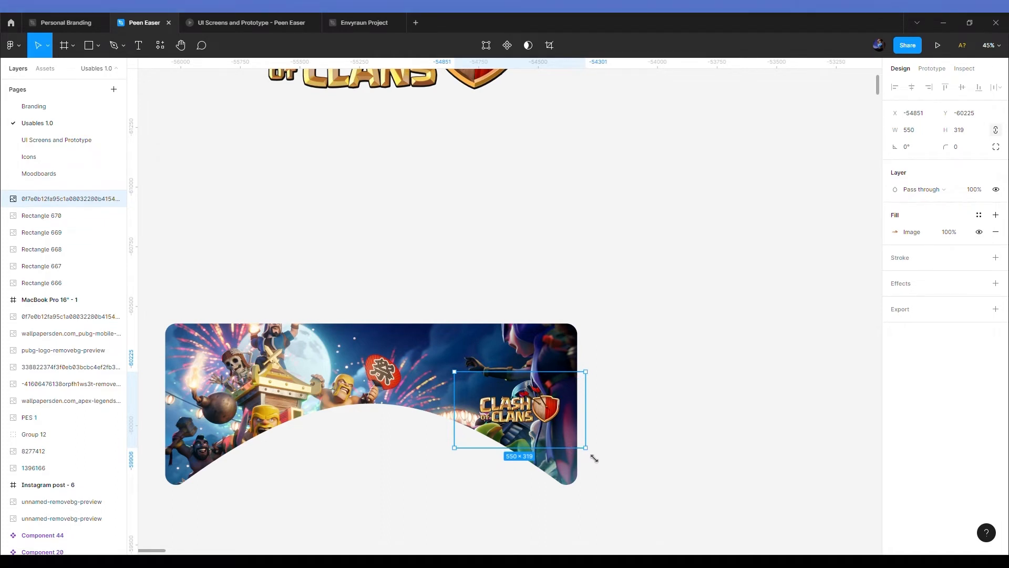
left_click_drag(594, 458, 575, 443)
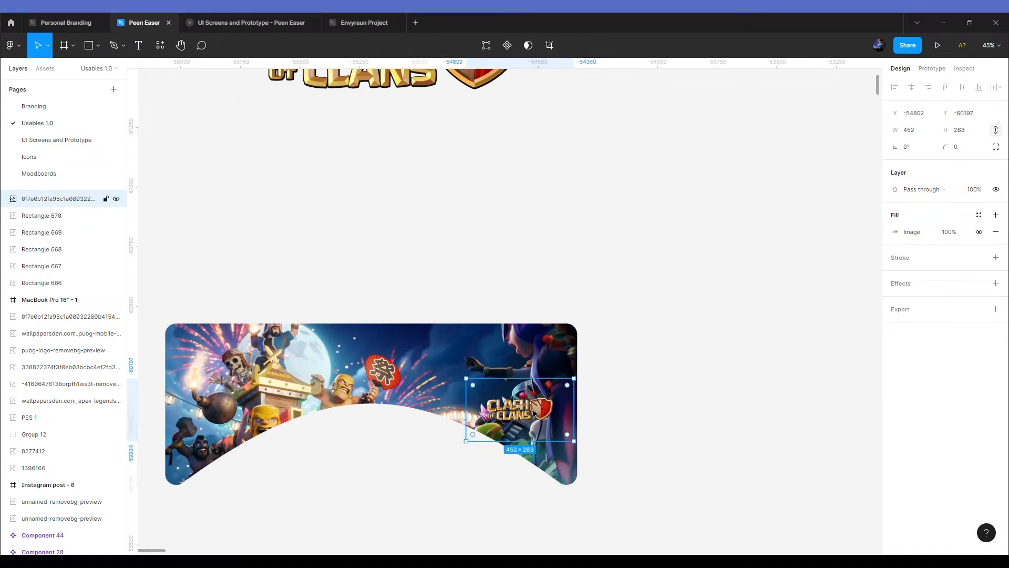
mouse_move(530, 415)
left_mouse_down()
mouse_move(395, 367)
mouse_move(485, 344)
mouse_move(553, 417)
mouse_move(524, 412)
left_mouse_up()
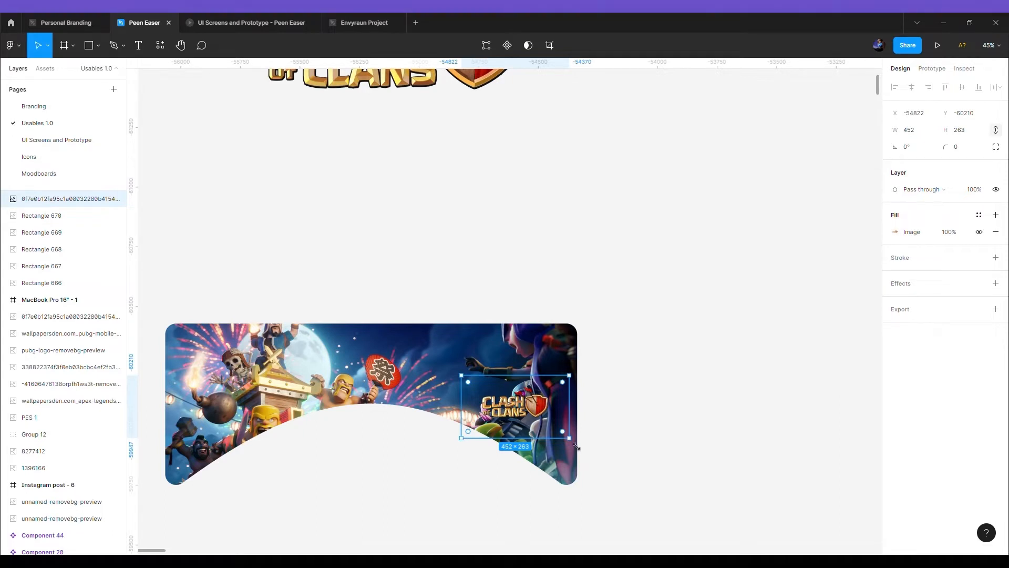
left_click_drag(577, 446, 570, 443)
Frame the Clash of Clans arch and its logo together.
scroll(487, 442, "down", 3)
left_click(330, 367)
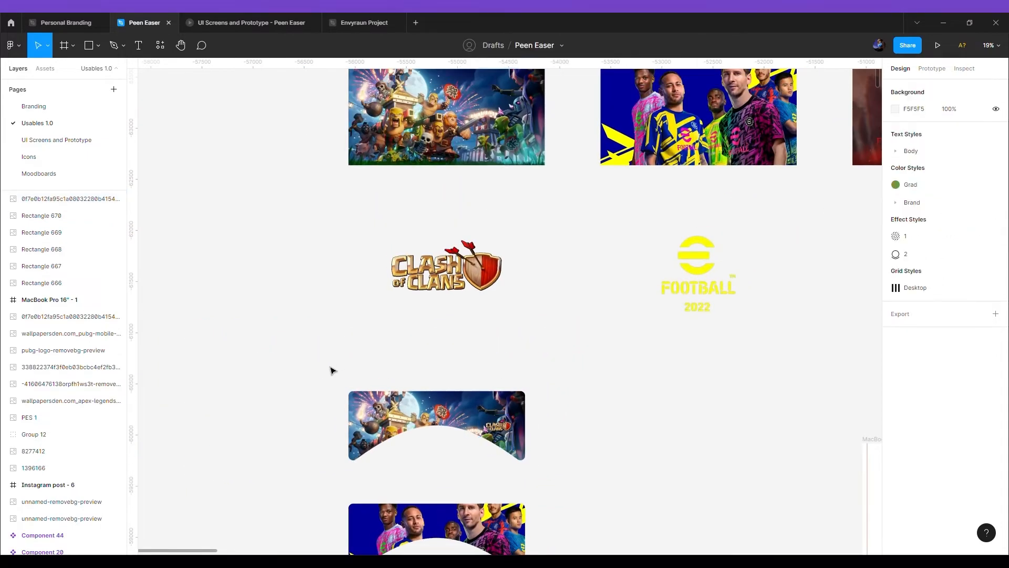
left_click_drag(336, 377, 562, 481)
key("ctrl+alt+g")
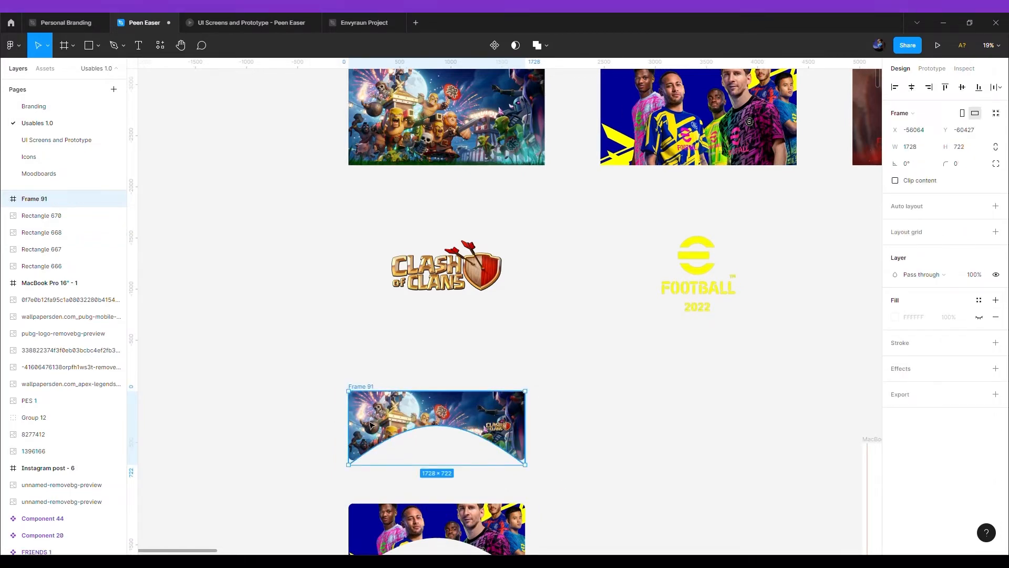
scroll(396, 387, "up", 5)
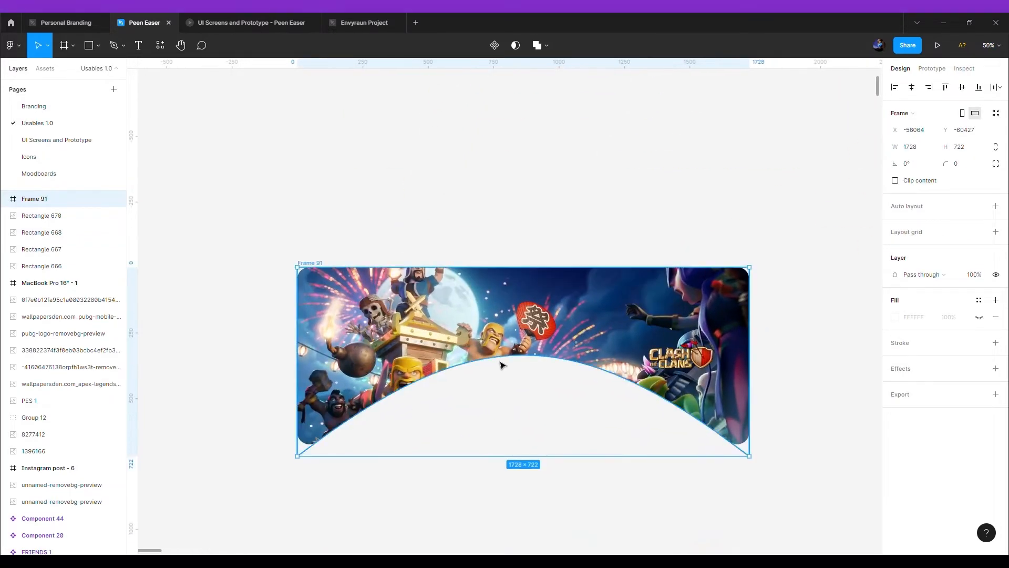
scroll(449, 364, "down", 2)
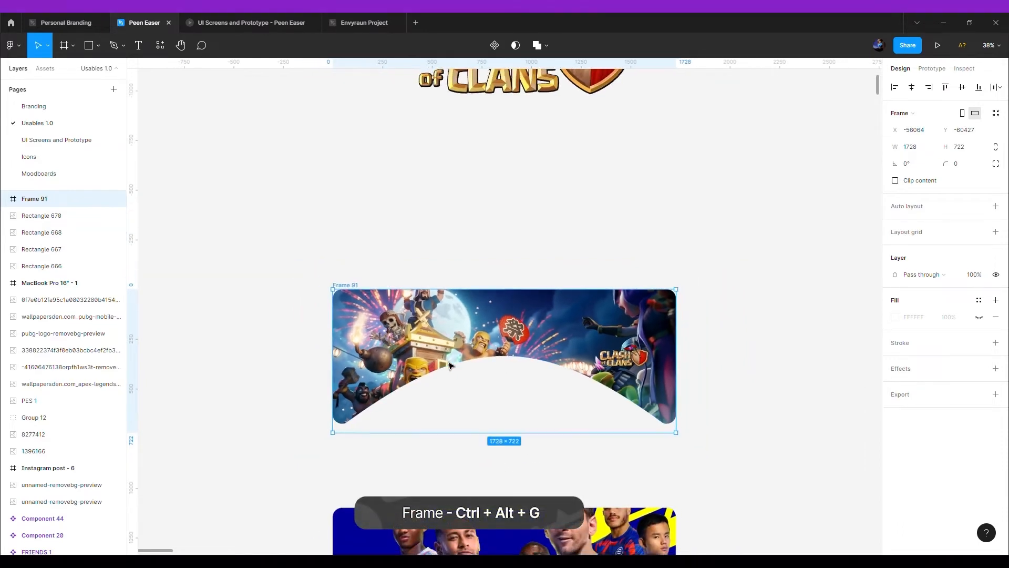
scroll(449, 364, "down", 2)
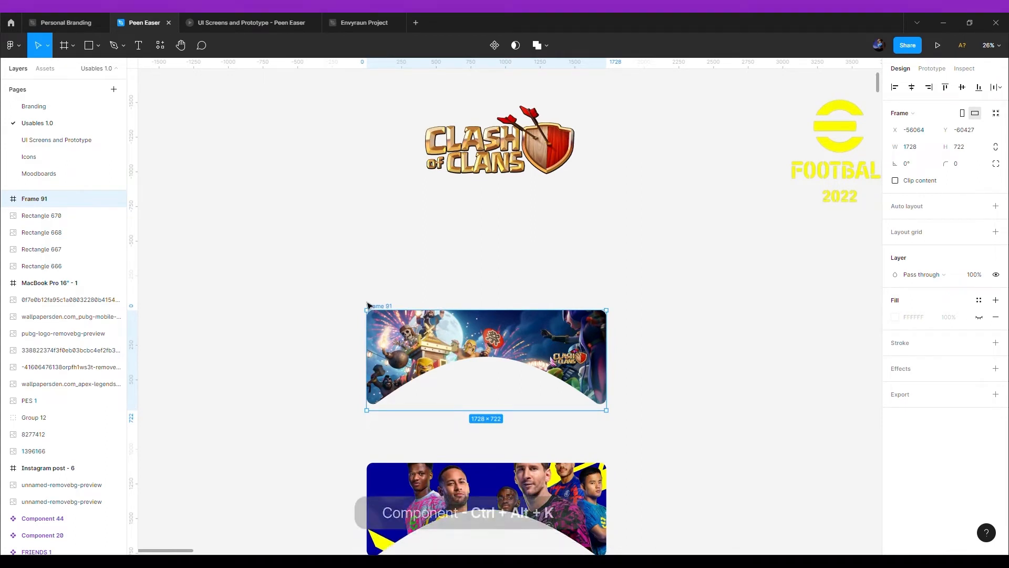
right_click(395, 331)
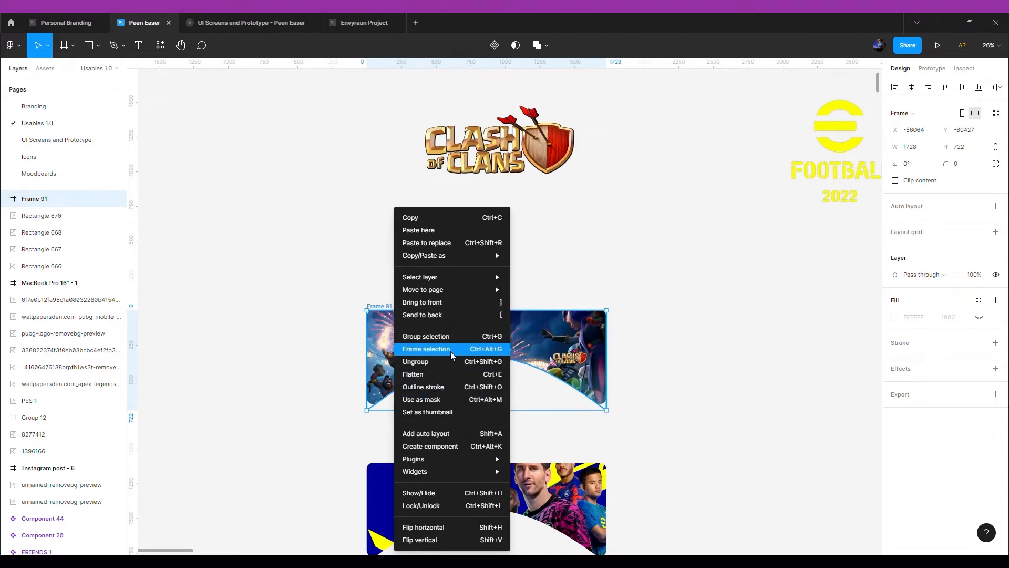
left_click(307, 361)
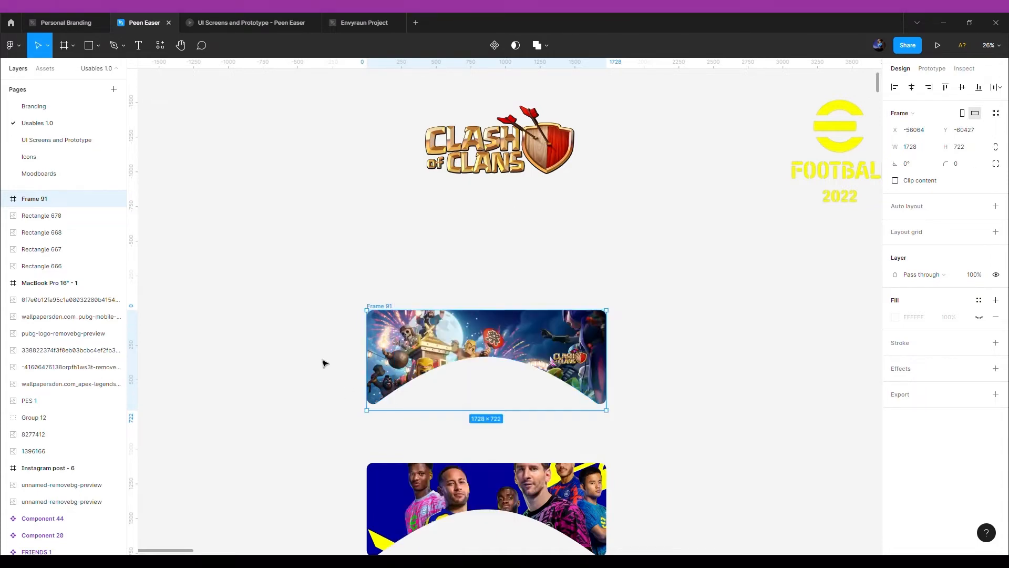
Delete the eFootball, Apex Legends, Call of Duty and PUBG arches below the Clash of Clans frame.
scroll(409, 396, "down", 2)
scroll(405, 394, "down", 5)
left_click(389, 320)
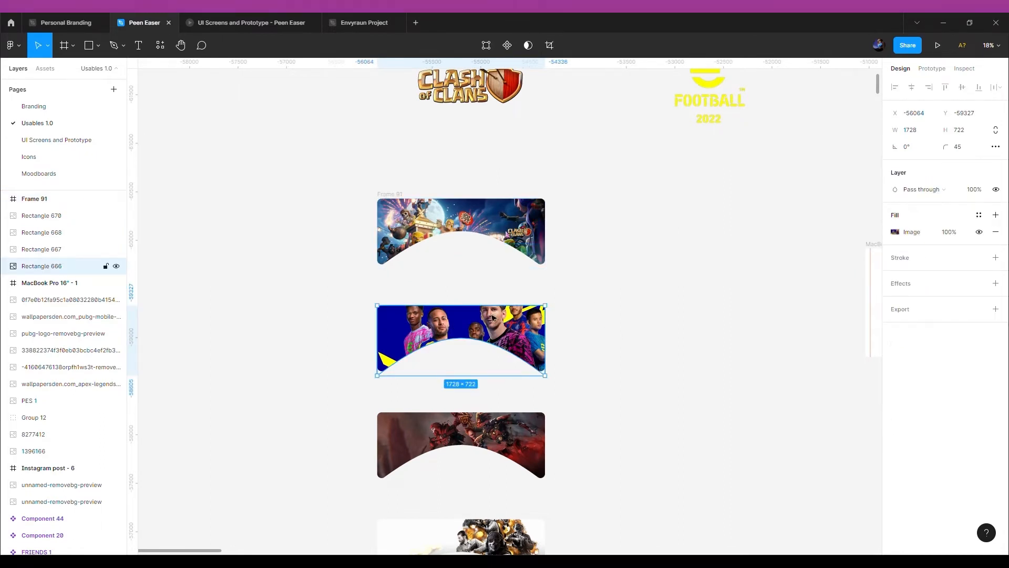
scroll(486, 313, "up", 2)
scroll(487, 315, "up", 3)
scroll(489, 317, "down", 4)
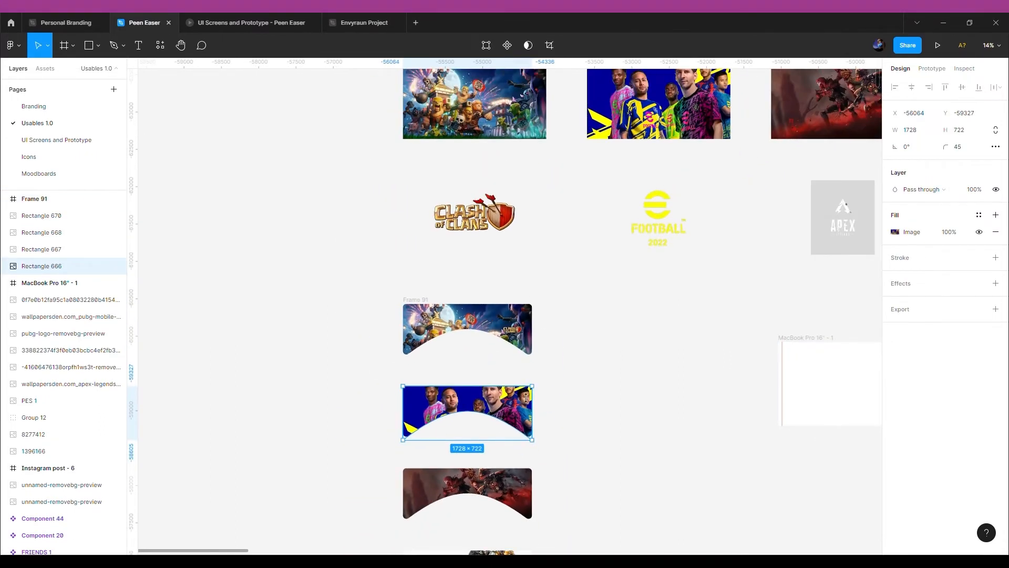
left_click(368, 389)
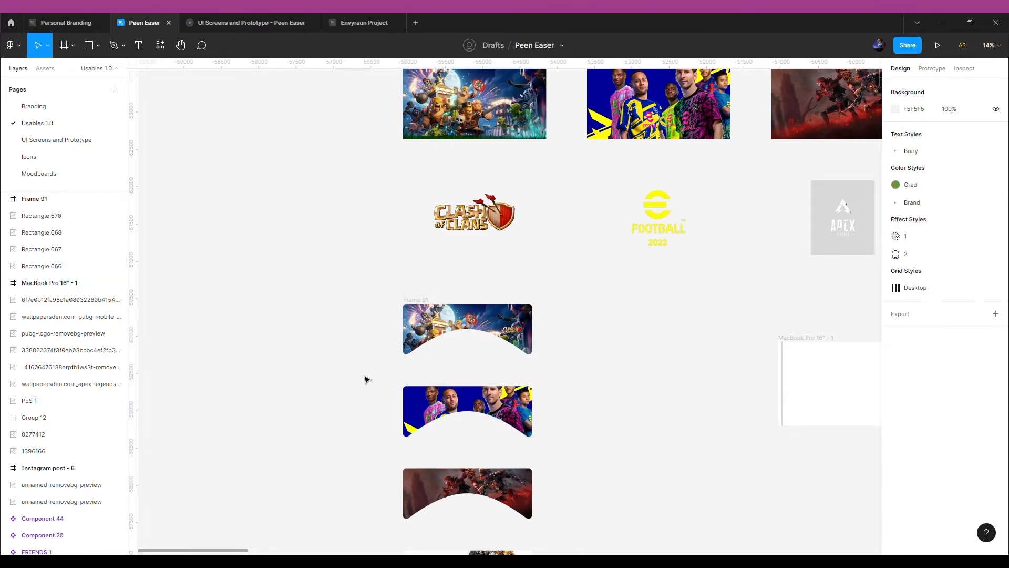
left_click_drag(362, 372, 561, 450)
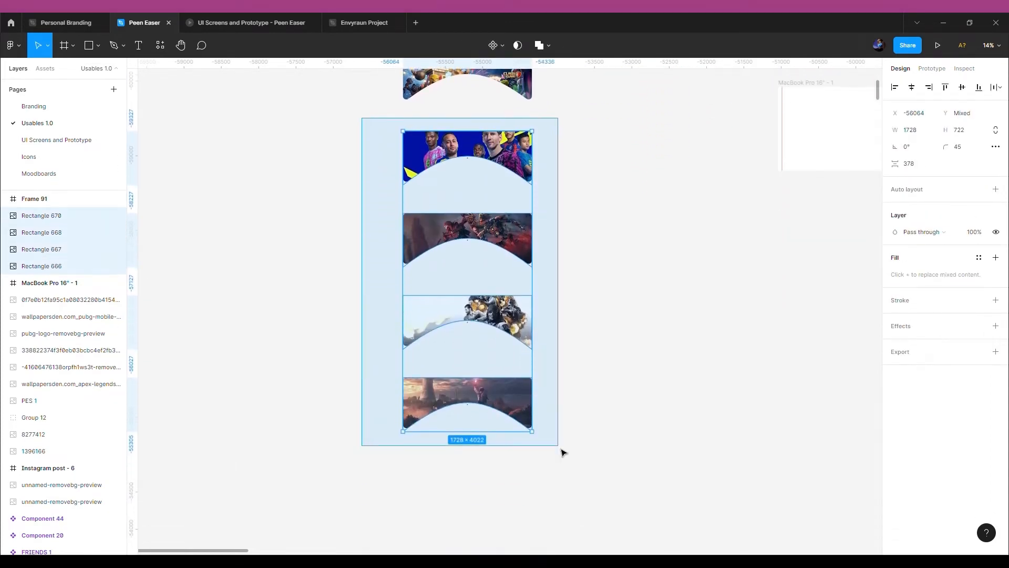
key("Delete")
Duplicate the Clash of Clans arch frame directly below the original, aligned with it.
scroll(562, 451, "up", 4)
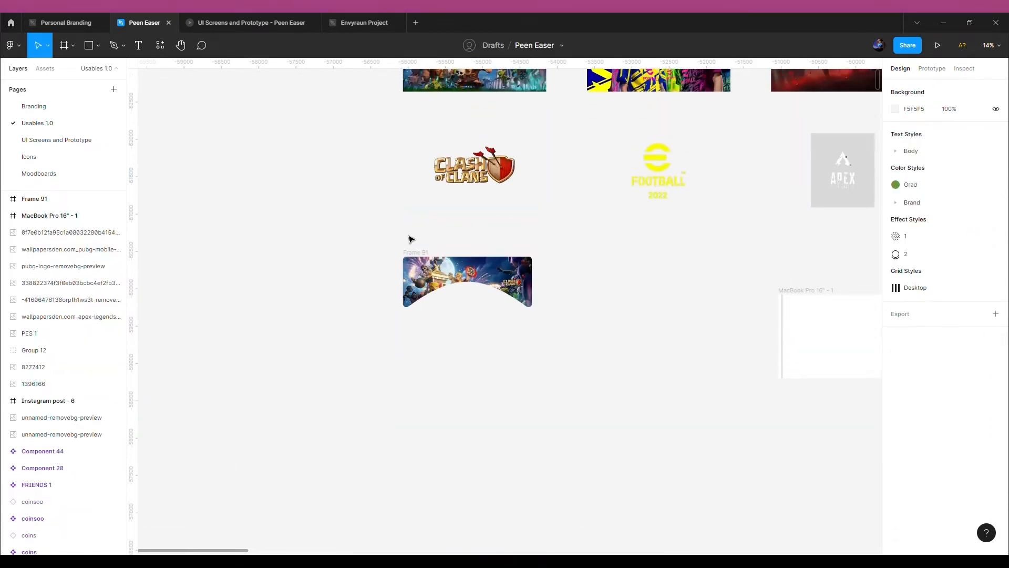
left_click(417, 255)
left_click_drag(419, 256, 419, 328)
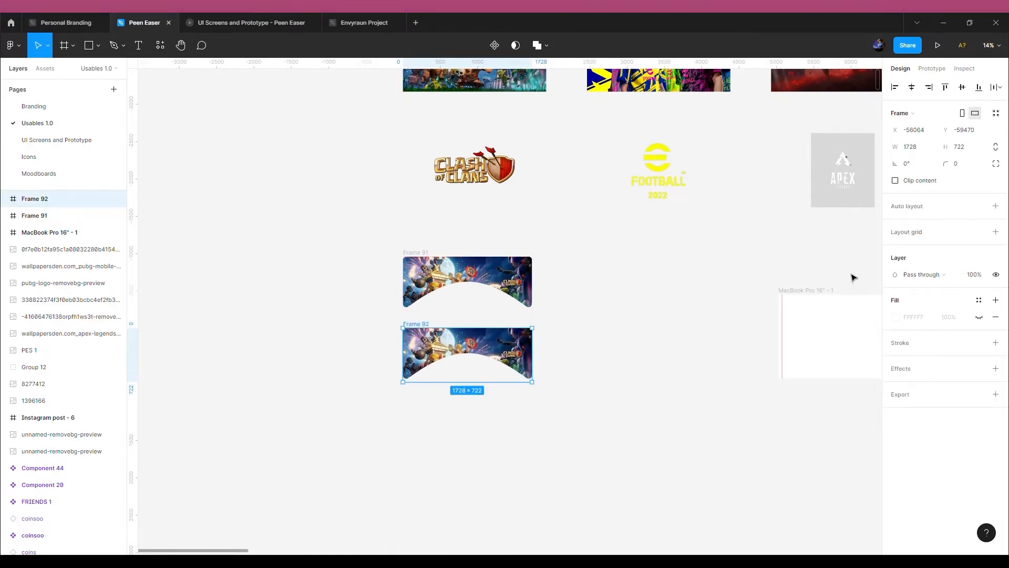
Replace the logo image in the duplicated frame with the eFootball 2022 logo.
double_click(512, 354)
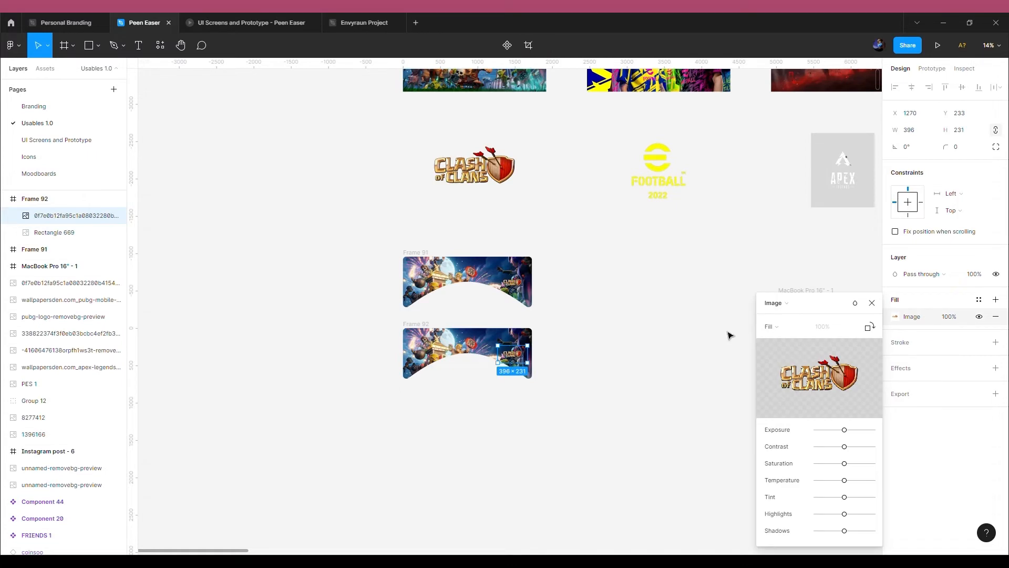
mouse_move(829, 380)
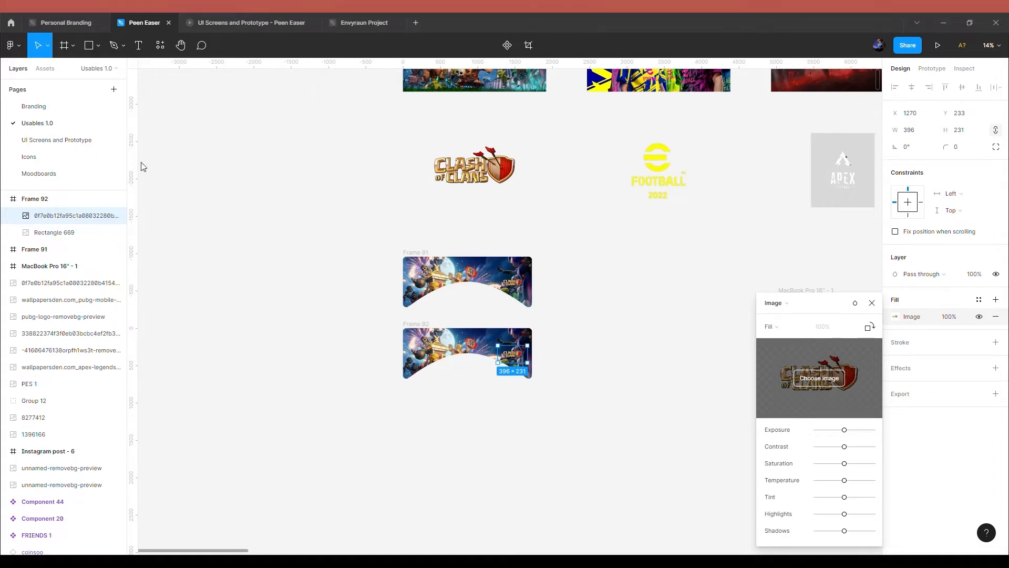
scroll(536, 360, "up", 5)
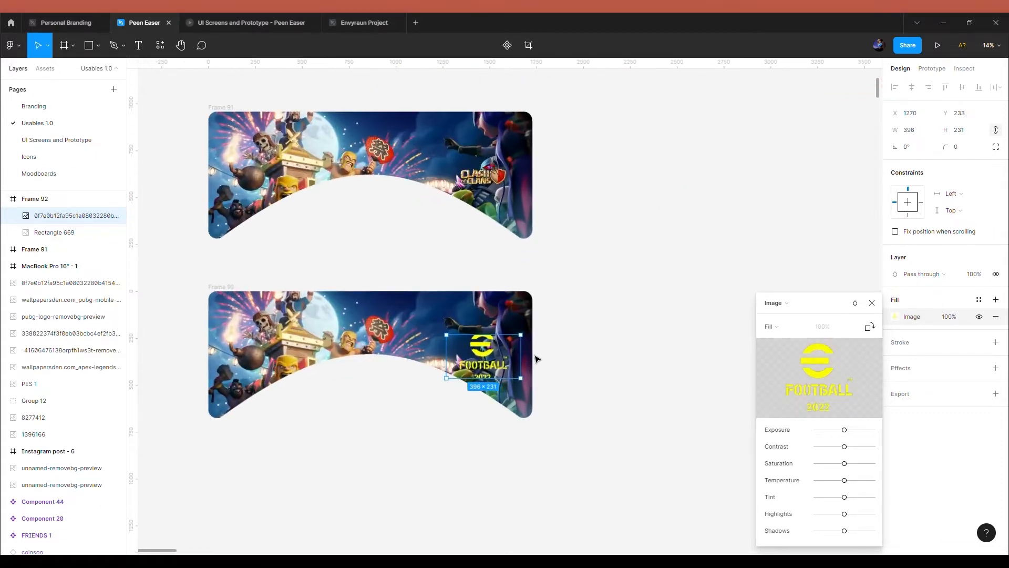
Set the eFootball logo's image fill to Crop and extend the crop vertically to about 396 × 293 so the whole logo fits.
left_click(769, 326)
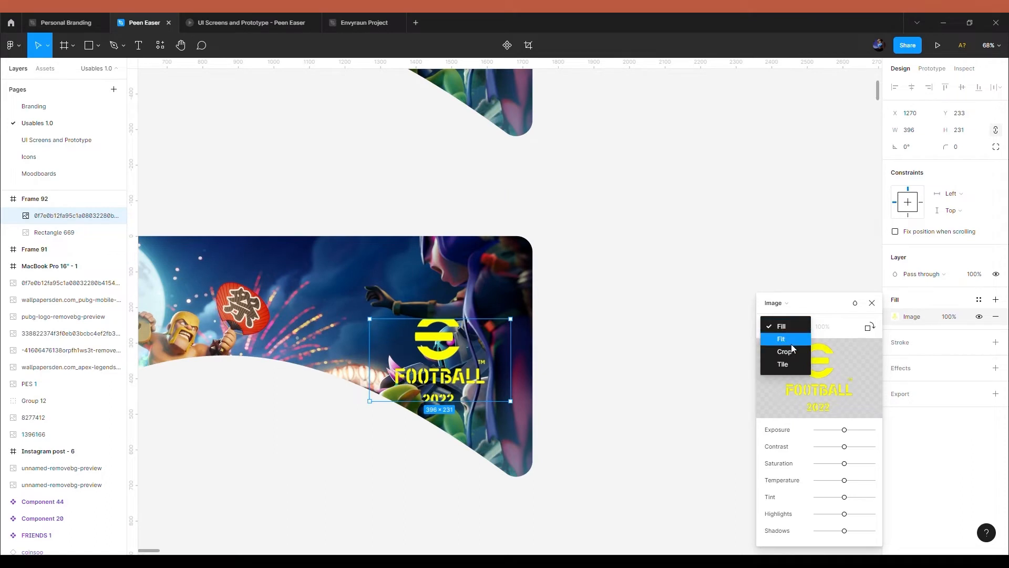
left_click(790, 348)
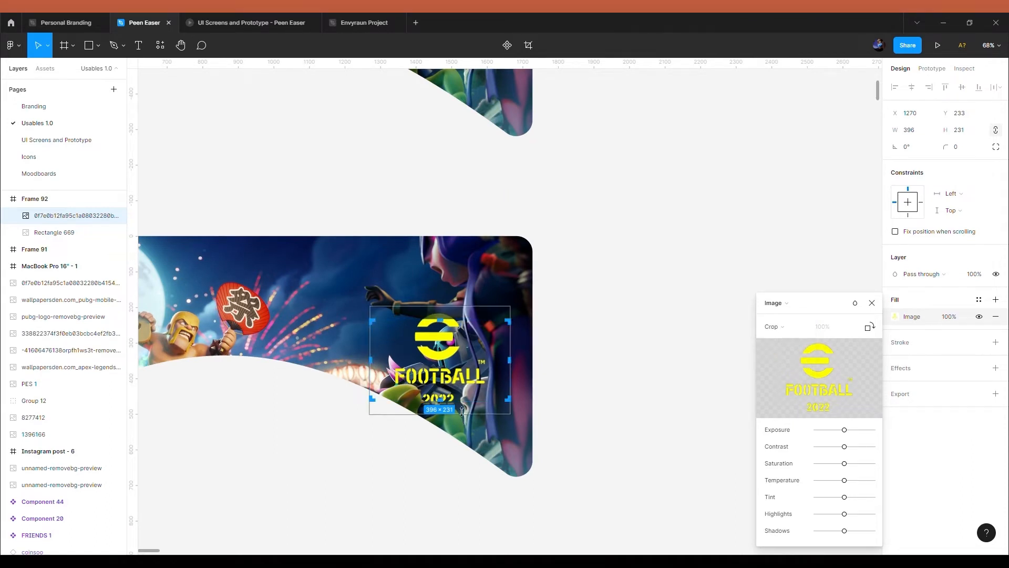
left_click_drag(461, 411, 461, 420)
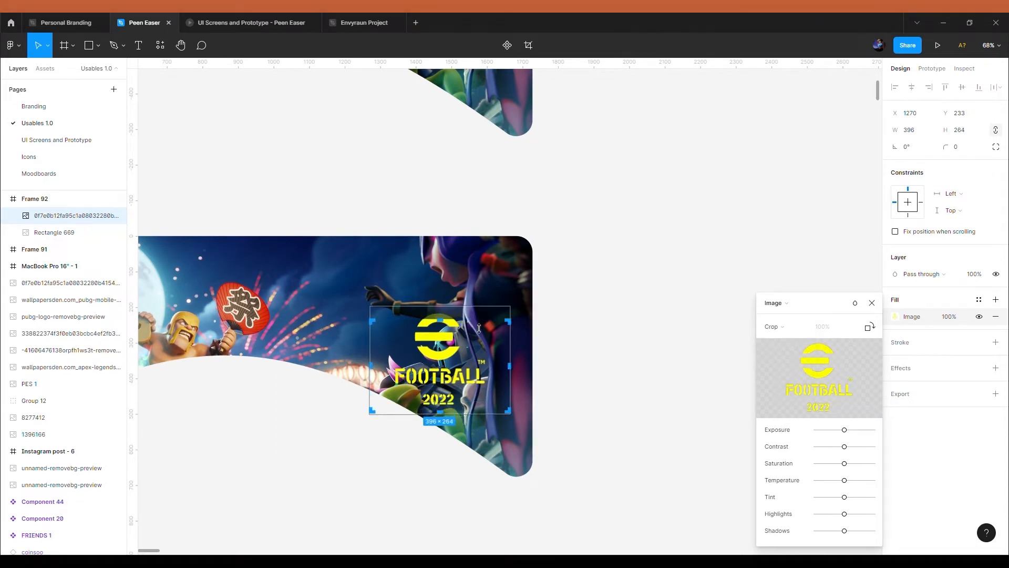
left_click_drag(478, 328, 479, 316)
left_click(579, 369)
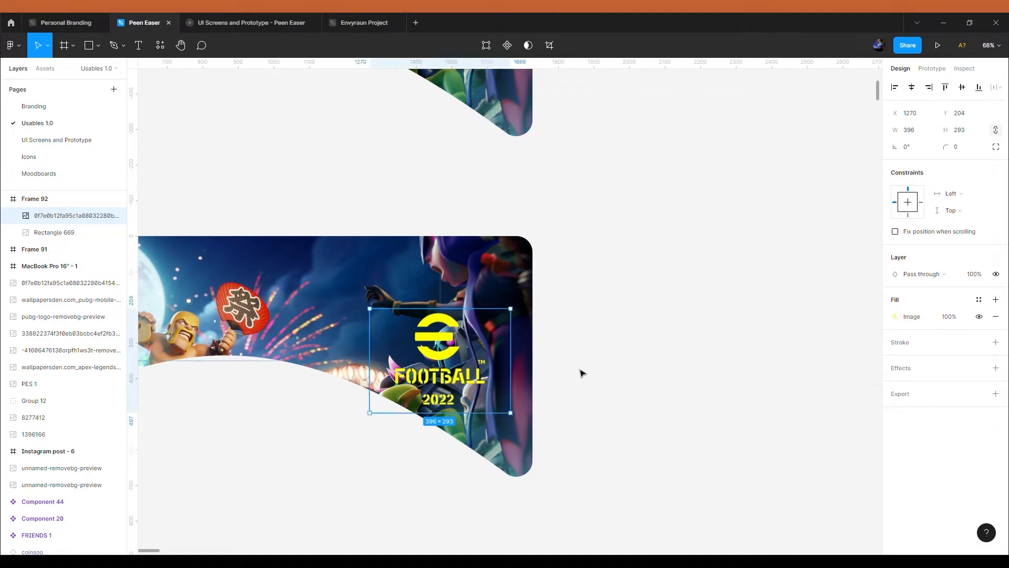
left_click(579, 369)
Replace the duplicated arch's image fill with the eFootball players artwork, keeping the blend mode Normal.
scroll(579, 369, "down", 4)
left_click(489, 343)
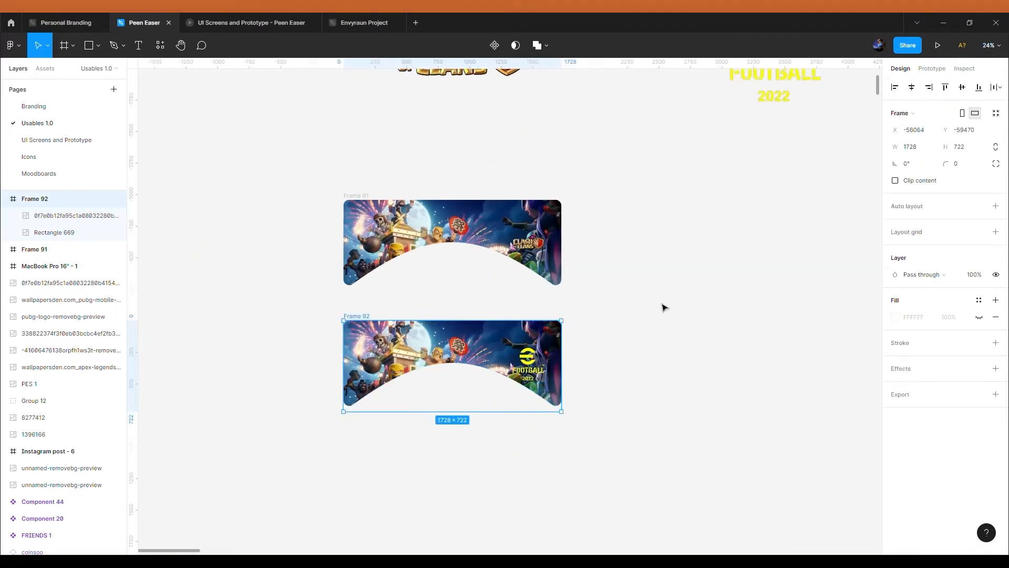
double_click(405, 357)
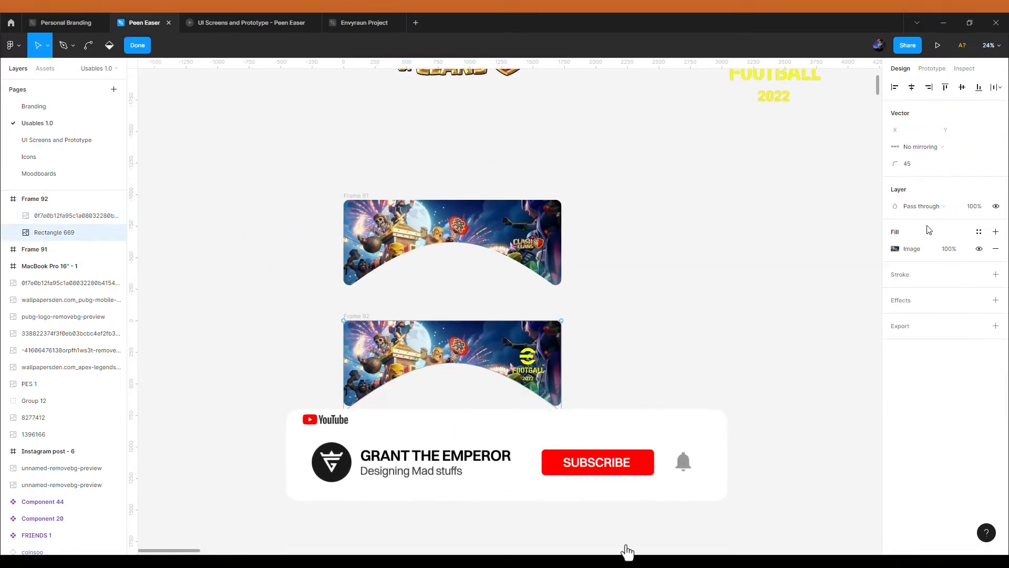
left_click(896, 250)
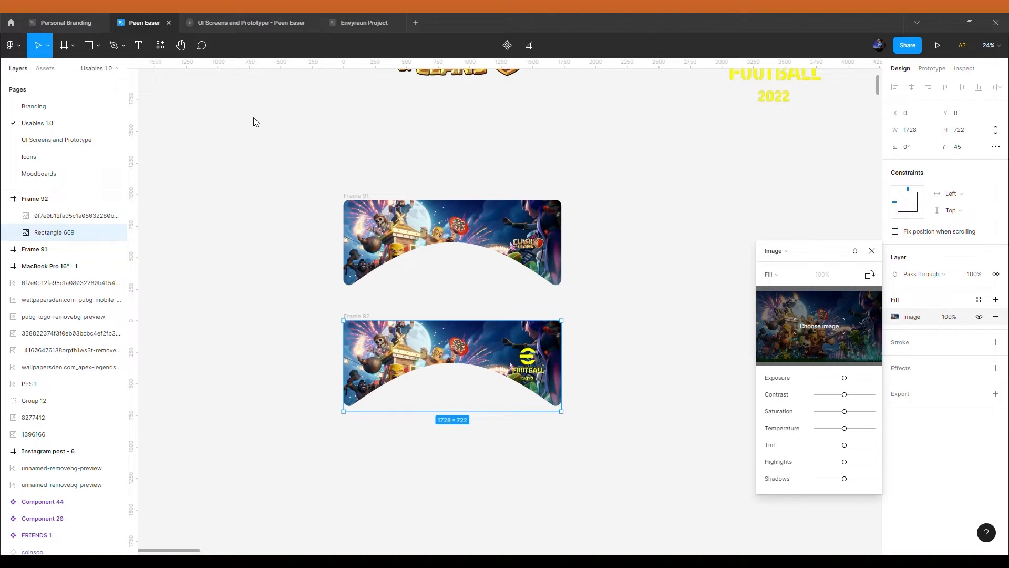
double_click(462, 121)
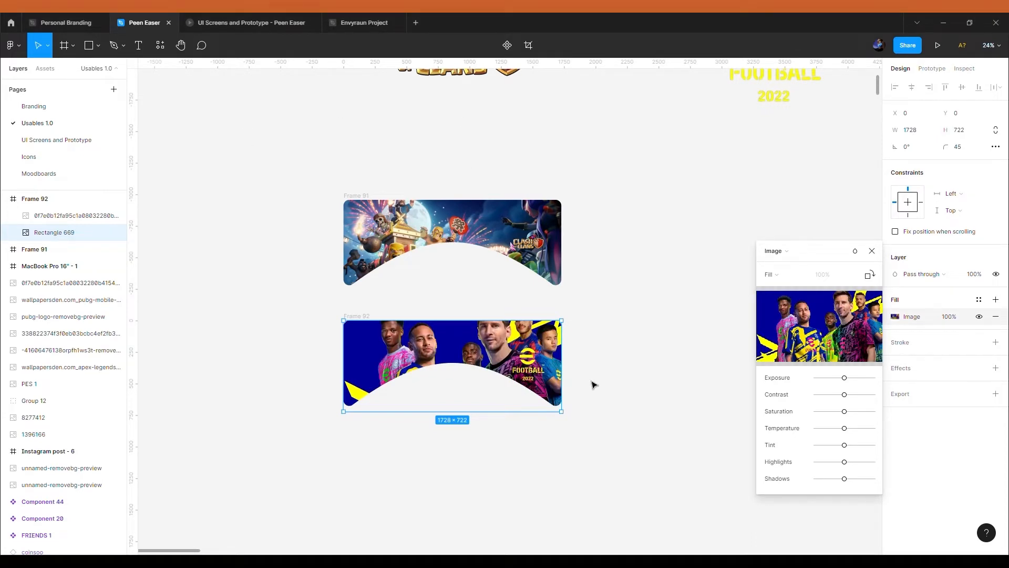
left_click(855, 252)
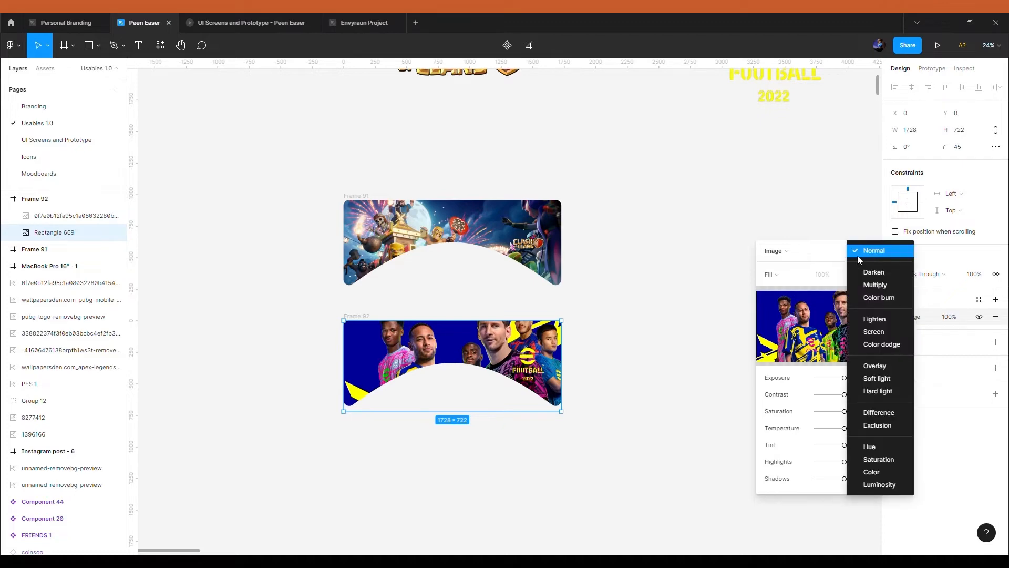
left_click(830, 260)
Nudge the eFootball 2022 logo left on the players arch to X 1262.
double_click(546, 368)
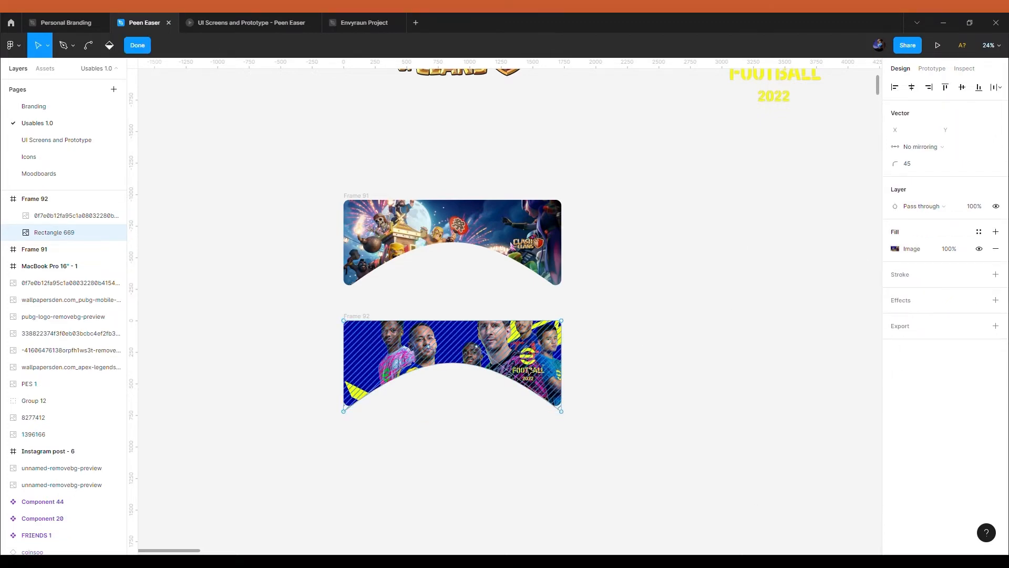
scroll(528, 371, "up", 1)
scroll(528, 370, "up", 4)
key("Escape")
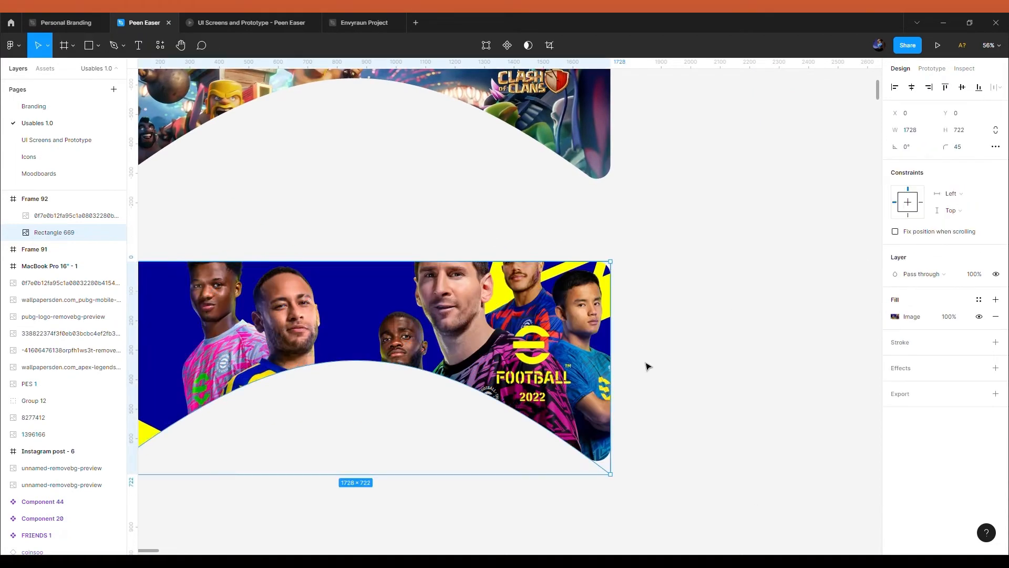
left_click(528, 363)
key("shift+Left")
key("shift+Left")
key("shift+Left")
key("shift+Left")
key("shift+Left")
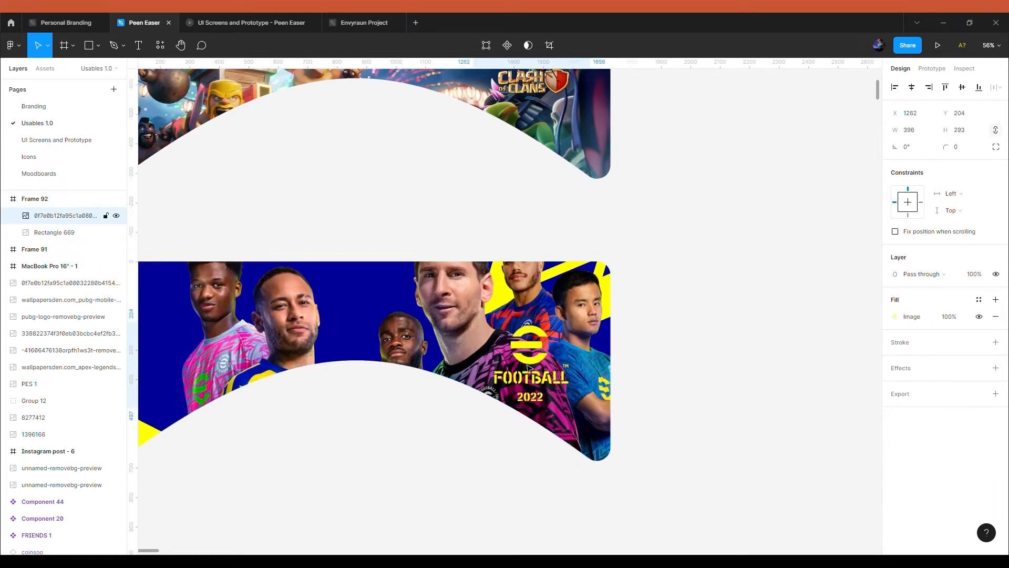
Nudge the eFootball 2022 logo across to the left end of the players arch, at X 6, Y 180.
key("shift+Left")
key("shift+Left")
key("shift+Left")
key("shift+Left")
key("shift+Left")
key("shift+Left")
key("shift+Left")
key("shift+Left")
key("shift+Left")
key("shift+Left")
key("shift+Left")
key("shift+Left")
key("shift+Left")
key("shift+Left")
key("shift+Left")
key("shift+Left")
key("shift+Left")
key("shift+Left")
key("shift+Left")
key("shift+Left")
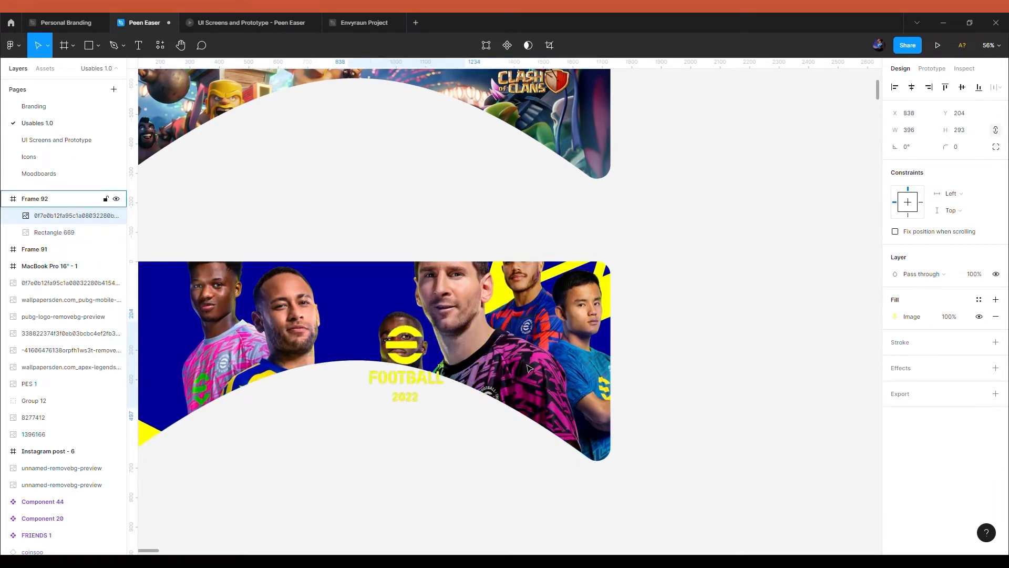
key("shift+Left")
key("shift+Left")
key("shift+Left")
key("shift+Left")
key("shift+Left")
key("shift+Left")
key("shift+Left")
key("shift+Left")
key("shift+Left")
key("shift+Left")
key("shift+Left")
key("shift+Left")
key("shift+Left")
key("shift+Left")
key("shift+Left")
key("shift+Left")
key("shift+Left")
key("shift+Left")
key("shift+Left")
key("shift+Left")
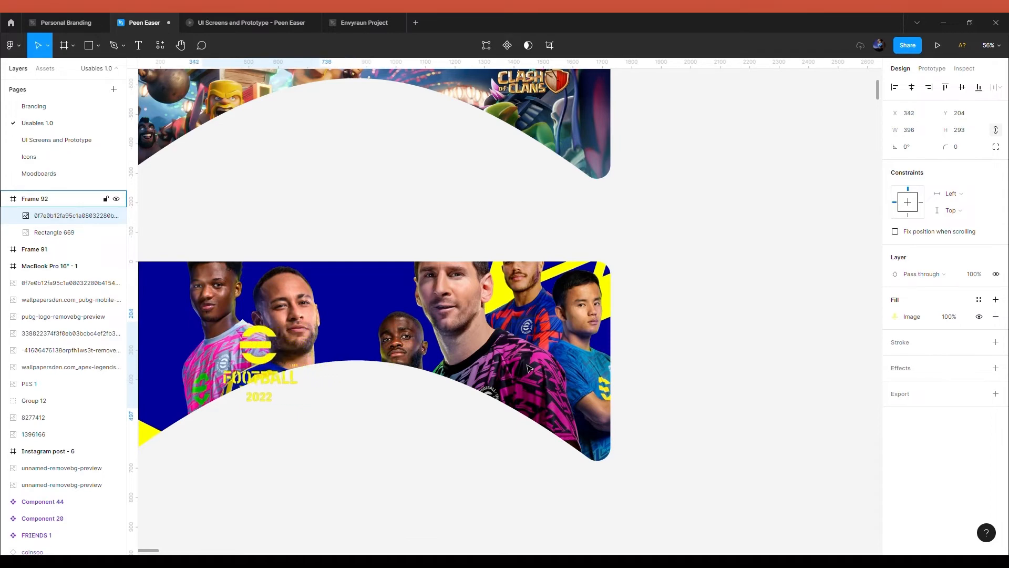
key("shift+Left")
key("shift+Left")
key("shift+Left")
key("shift+Left")
key("shift+Left")
key("shift+Left")
key("shift+Left")
key("shift+Left")
key("shift+Left")
key("shift+Left")
key("shift+Left")
key("shift+Left")
key("shift+Left")
key("shift+Left")
key("shift+Left")
key("shift+Left")
key("shift+Left")
key("shift+Left")
key("shift+Left")
key("shift+Left")
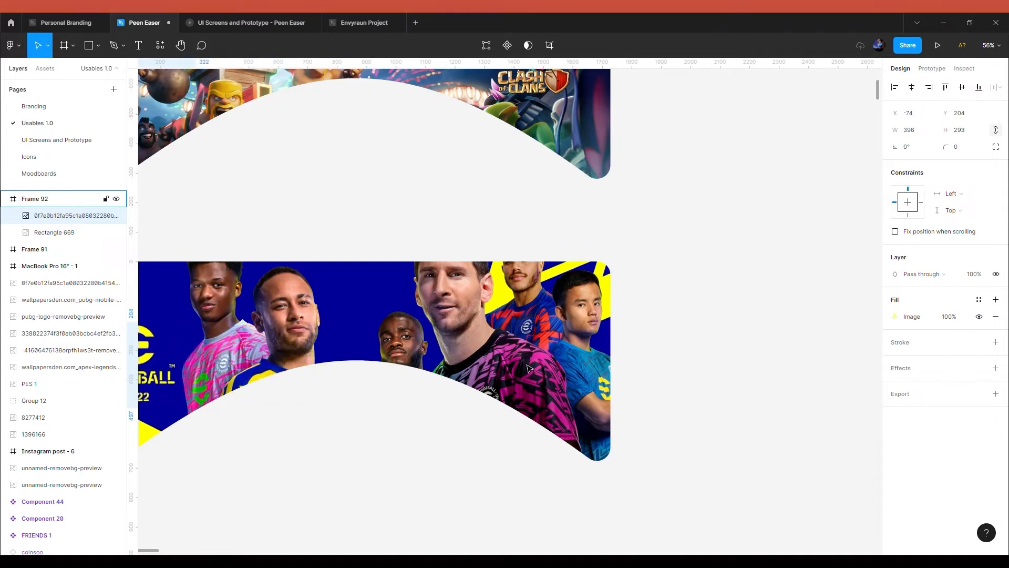
scroll(528, 368, "left", 5)
key("shift+Right")
key("shift+Right")
key("shift+Right")
key("shift+Right")
key("shift+Right")
key("shift+Right")
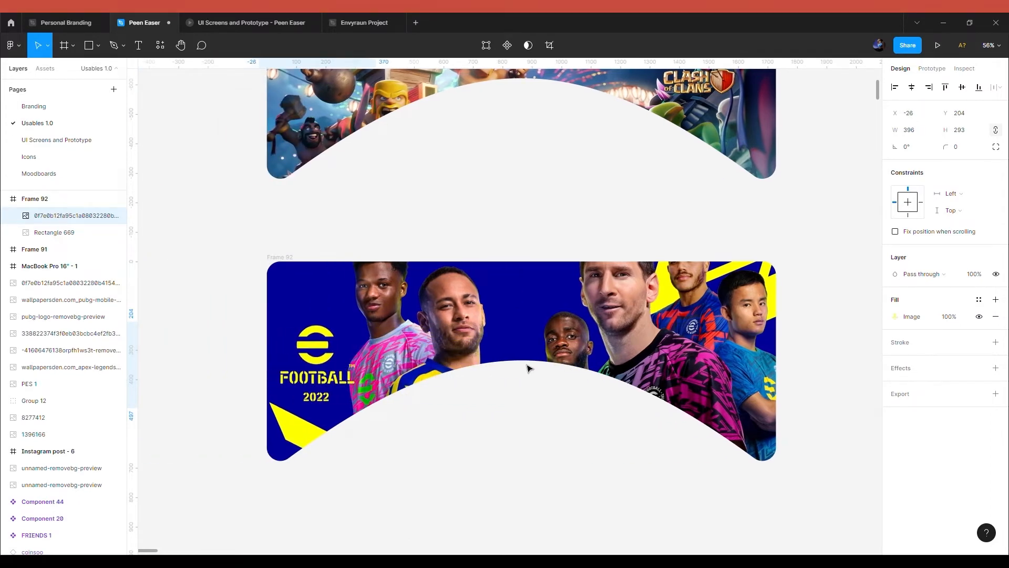
key("shift+Up")
key("shift+Up")
key("shift+Up")
key("shift+Right")
key("shift+Right")
key("shift+Right")
key("shift+Right")
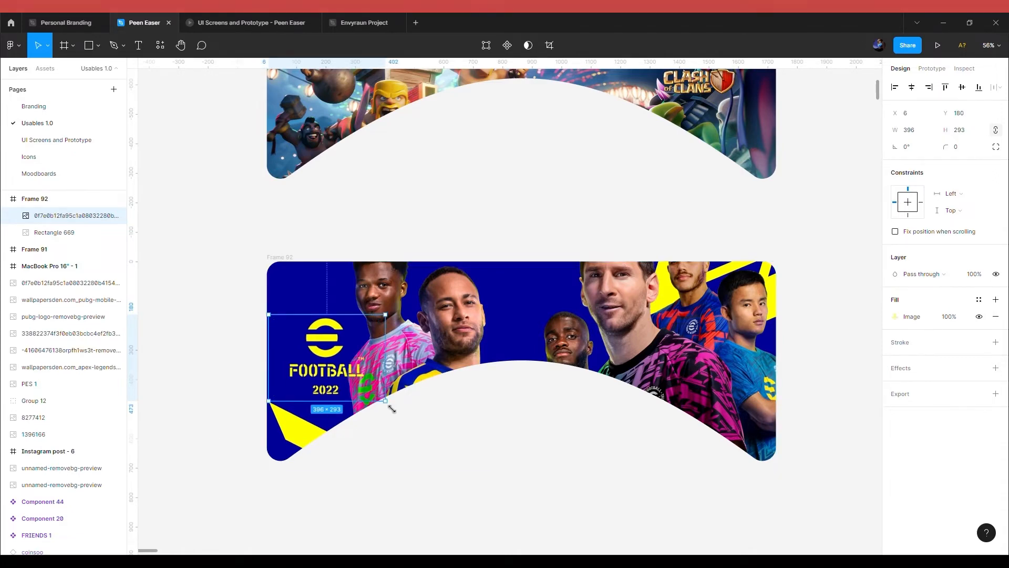
Scale the eFootball 2022 logo down to about 282 × 209 and nudge it right to X 71.
left_click_drag(391, 408, 375, 397)
key("Right")
key("Right")
key("Right")
key("Right")
key("Right")
key("Right")
key("Right")
key("Right")
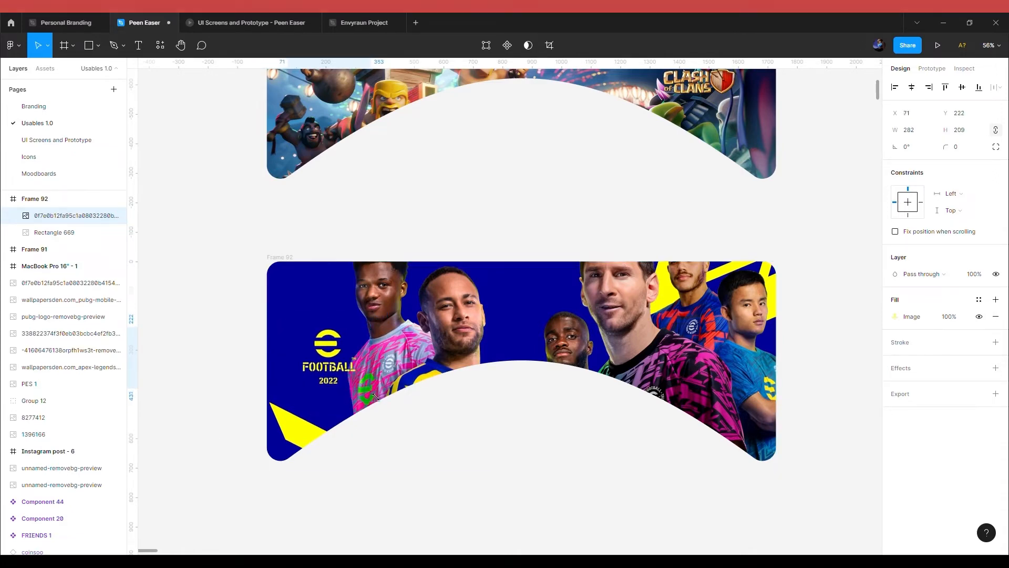
Duplicate the eFootball frame below itself and replace the copy's arch image with the red Apex Legends artwork.
scroll(375, 396, "down", 3)
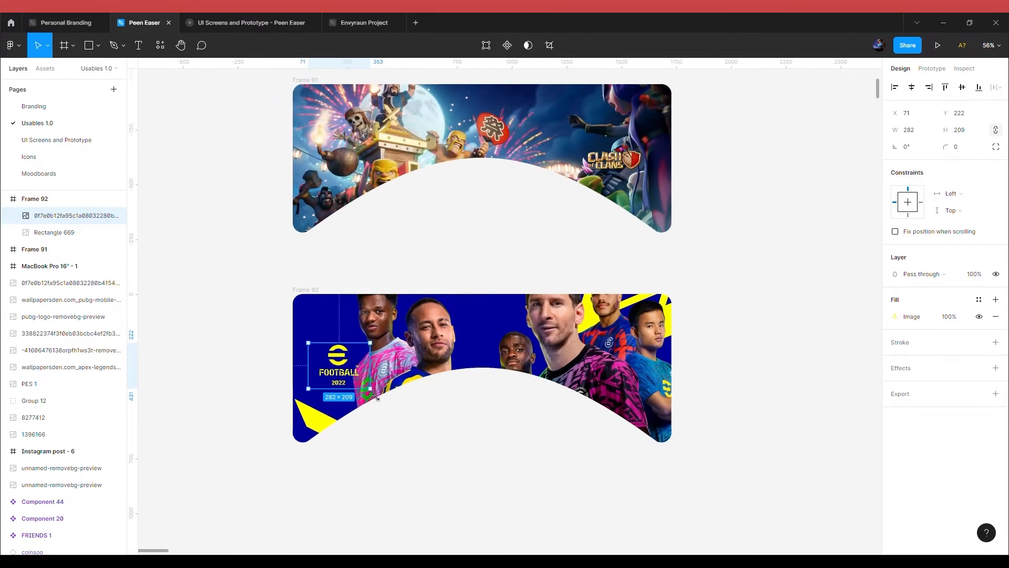
scroll(301, 300, "down", 3)
left_click(285, 290)
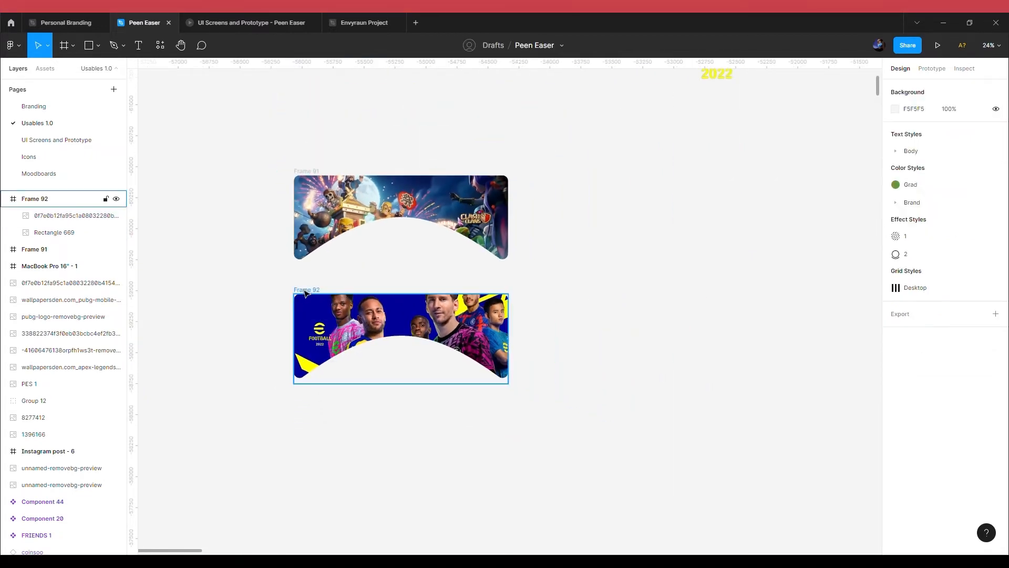
left_click_drag(305, 292, 307, 415)
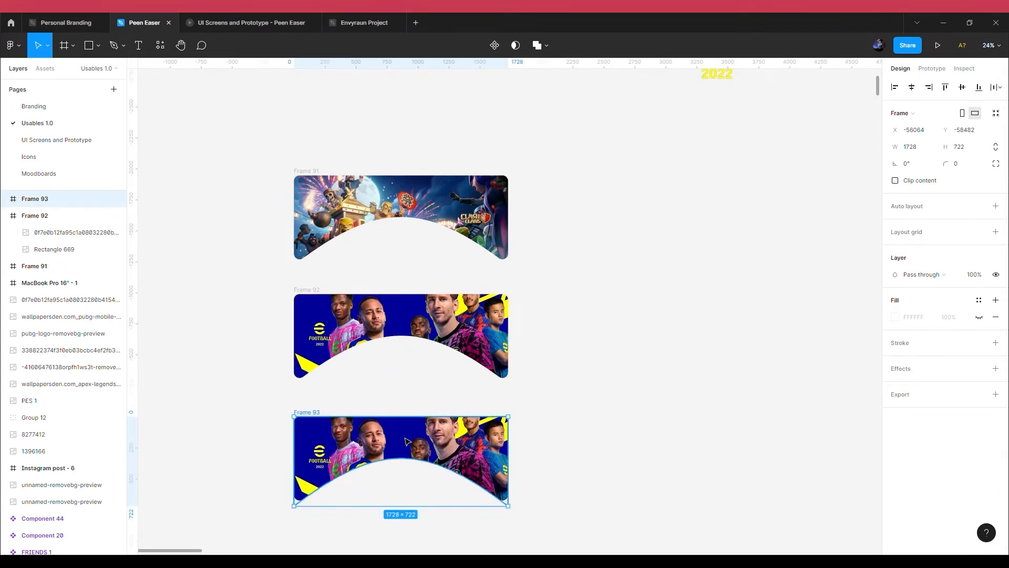
left_click(408, 440)
scroll(408, 440, "down", 5)
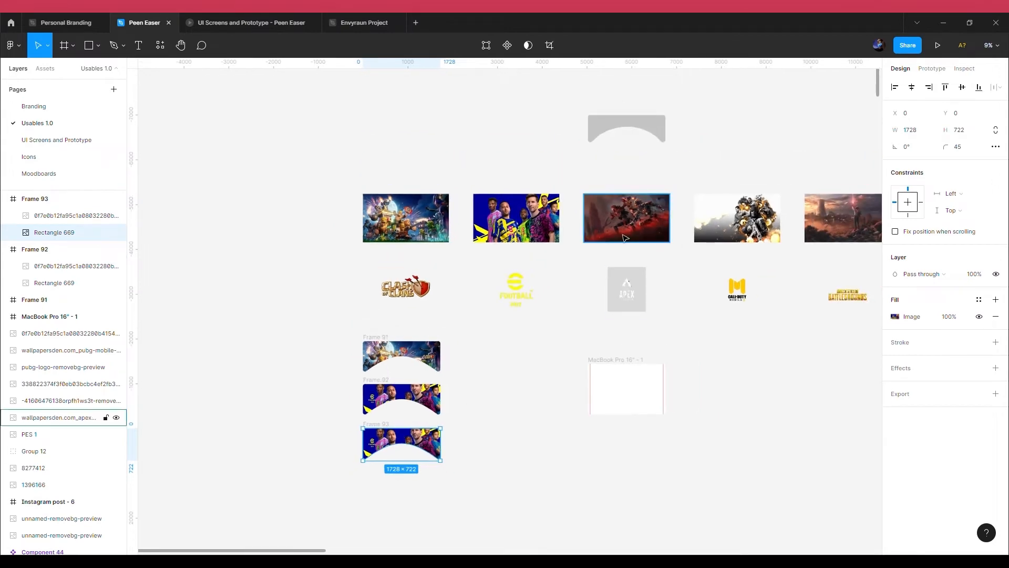
scroll(398, 440, "up", 5)
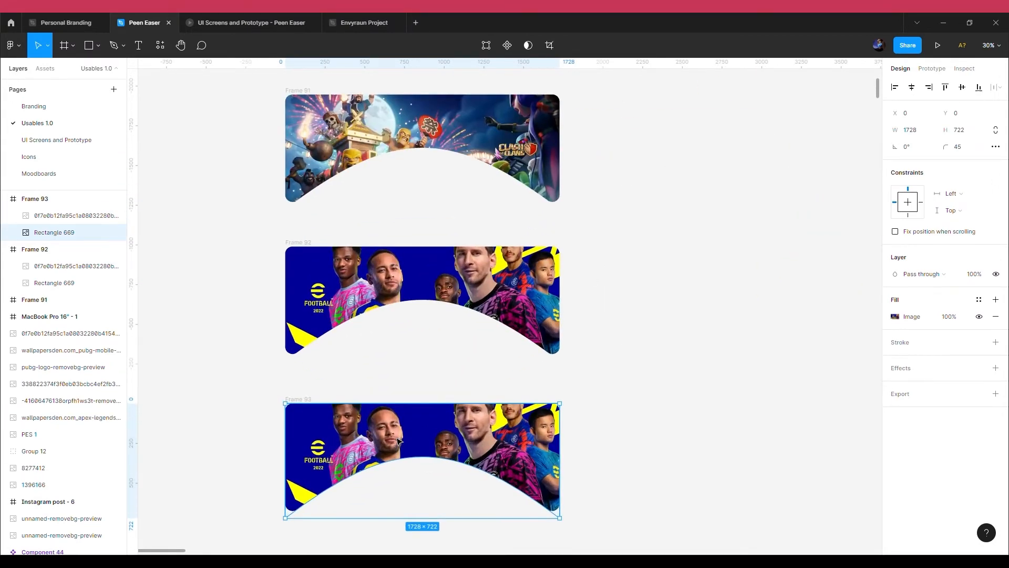
left_click(895, 316)
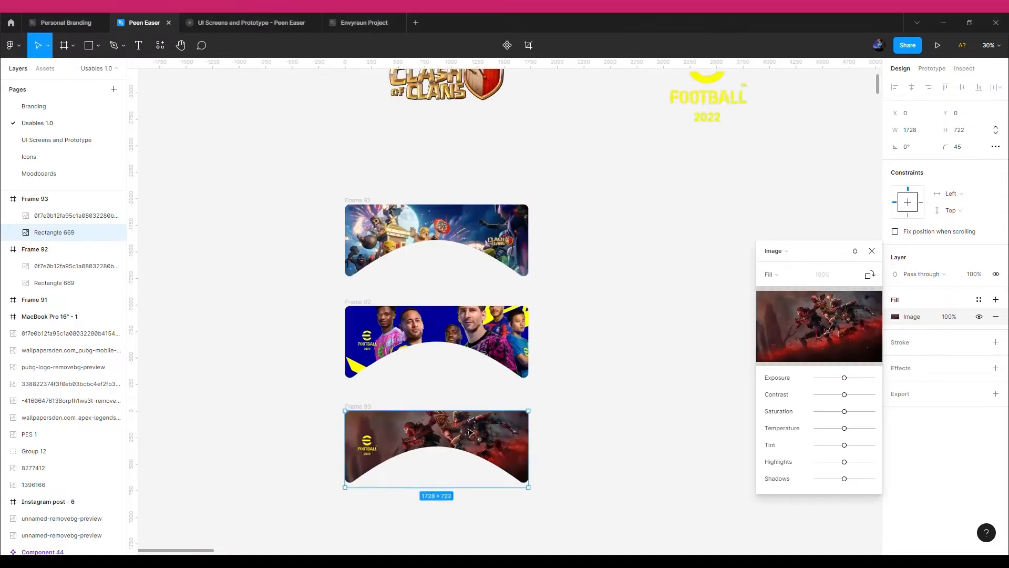
Replace the duplicated frame's logo with the Apex Legends logo, about 216 × 222, near the arch's left end.
mouse_move(396, 470)
left_mouse_down()
mouse_move(395, 509)
mouse_move(379, 461)
left_mouse_up()
left_click_drag(386, 370, 387, 357)
scroll(463, 423, "down", 4)
key("Escape")
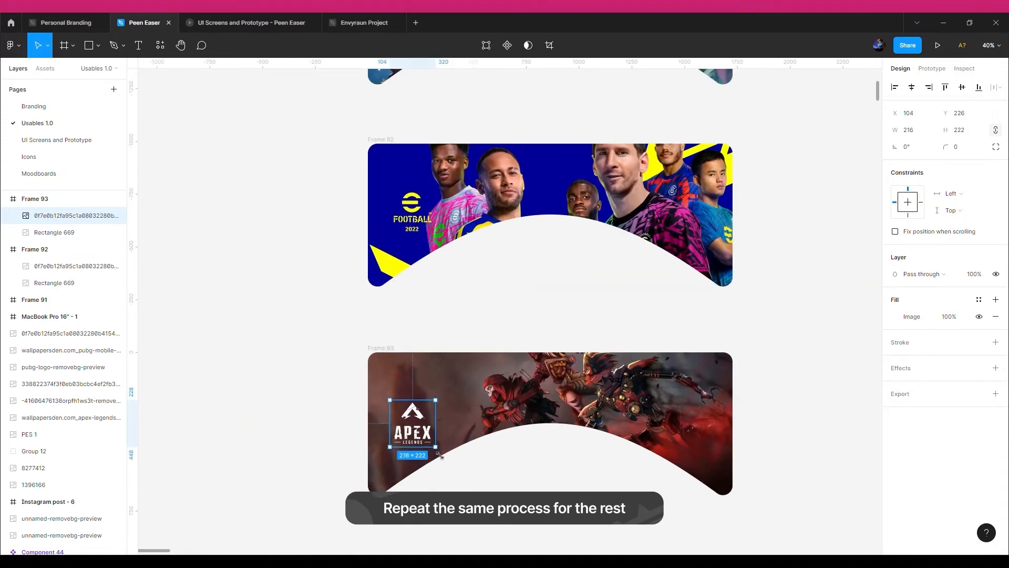
left_click_drag(412, 425, 530, 425)
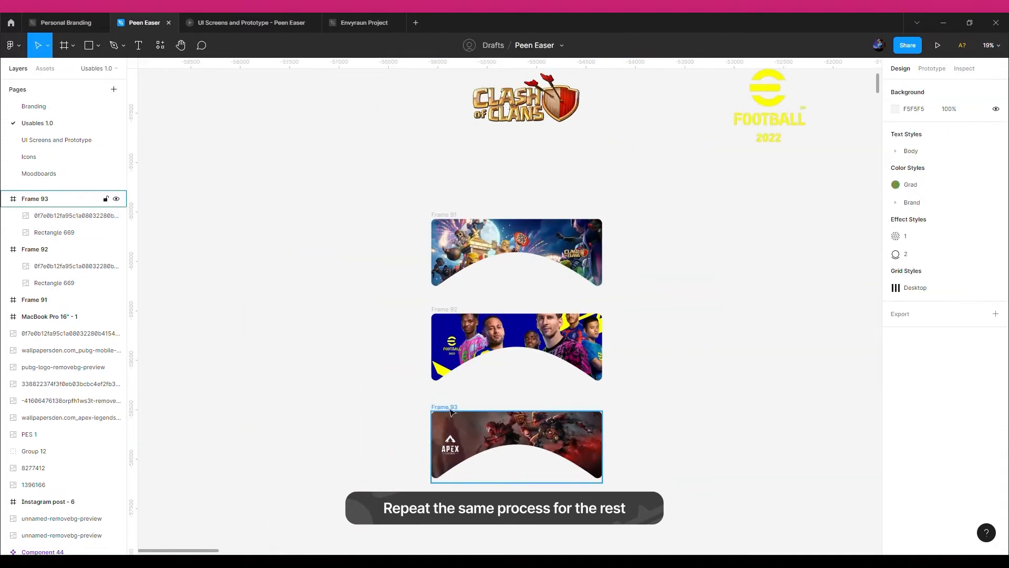
Duplicate the Apex Legends frame below itself and replace the copy's arch image with the Call of Duty soldiers artwork.
left_click_drag(451, 412, 451, 516)
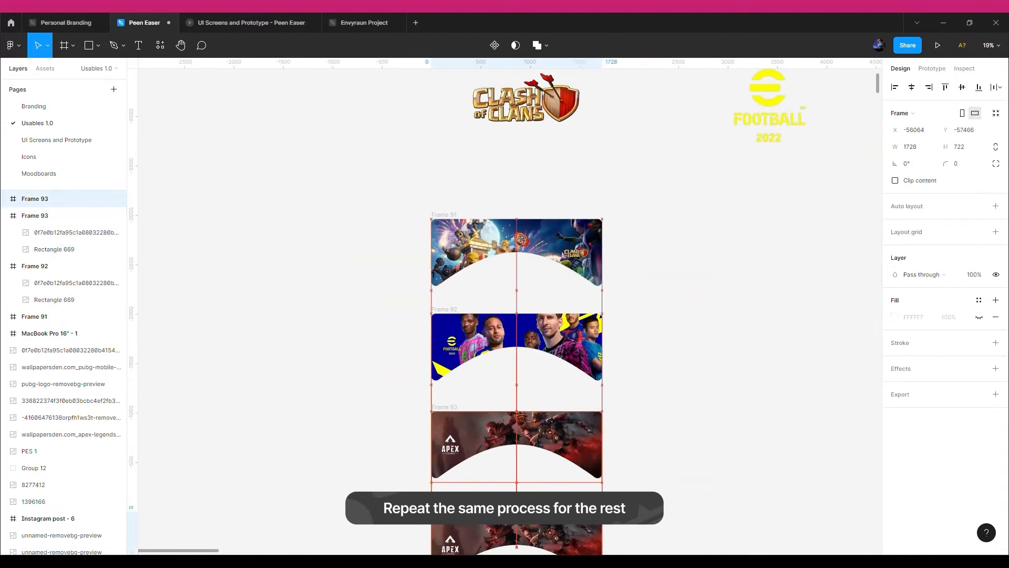
scroll(450, 517, "down", 3)
double_click(478, 387)
scroll(479, 400, "down", 4)
left_click(894, 248)
left_click(819, 326)
double_click(356, 124)
scroll(482, 354, "down", 3)
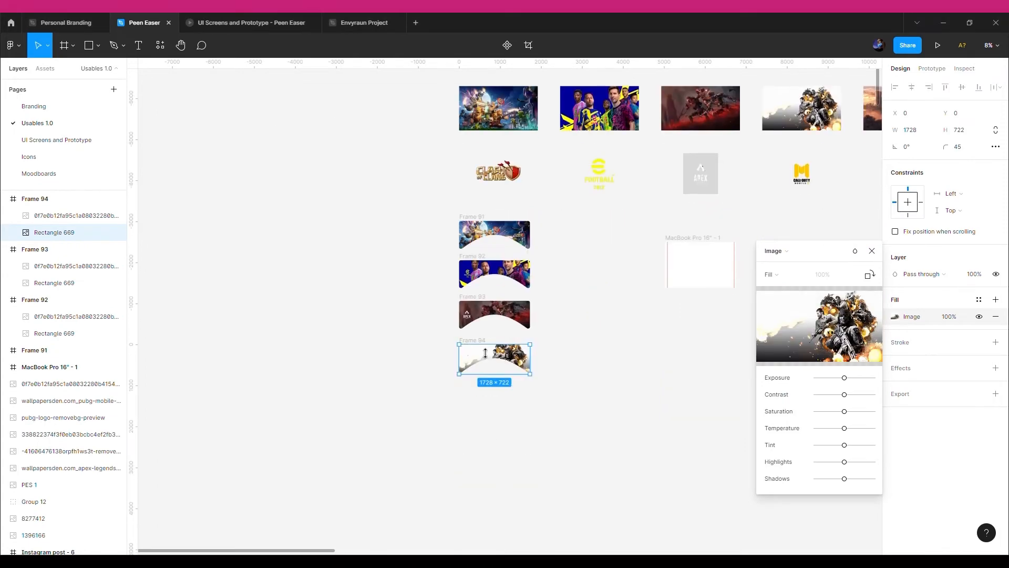
Replace the logo image in the soldiers frame with the Call of Duty Mobile logo.
scroll(482, 357, "up", 5)
left_click(872, 251)
left_click(413, 335)
left_click(895, 316)
left_click(820, 377)
double_click(272, 131)
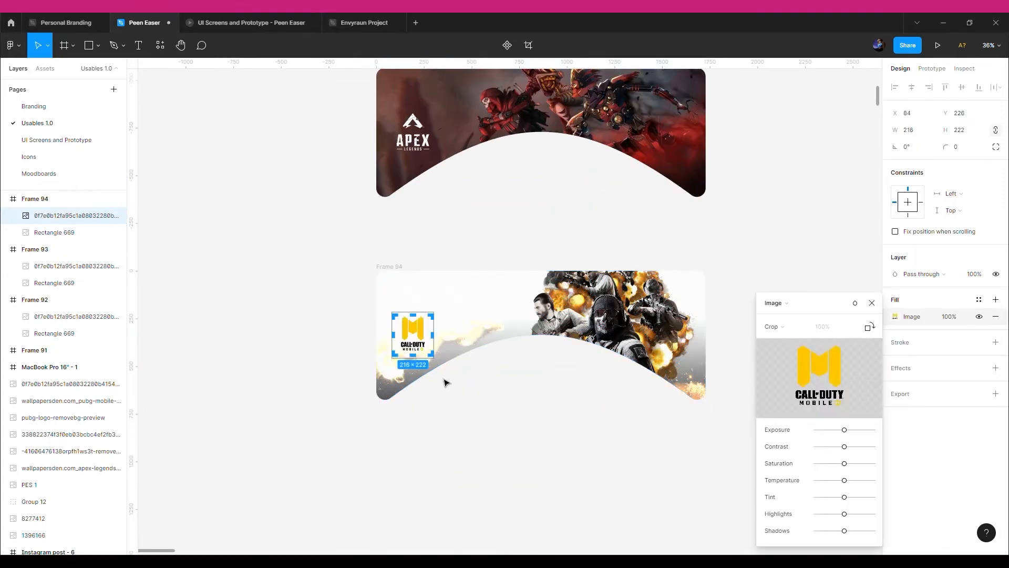
Move the Call of Duty Mobile logo on its arch to about X 164, Y 170.
left_click(872, 303)
scroll(613, 393, "down", 4)
left_click_drag(401, 393, 408, 391)
scroll(408, 387, "down", 1)
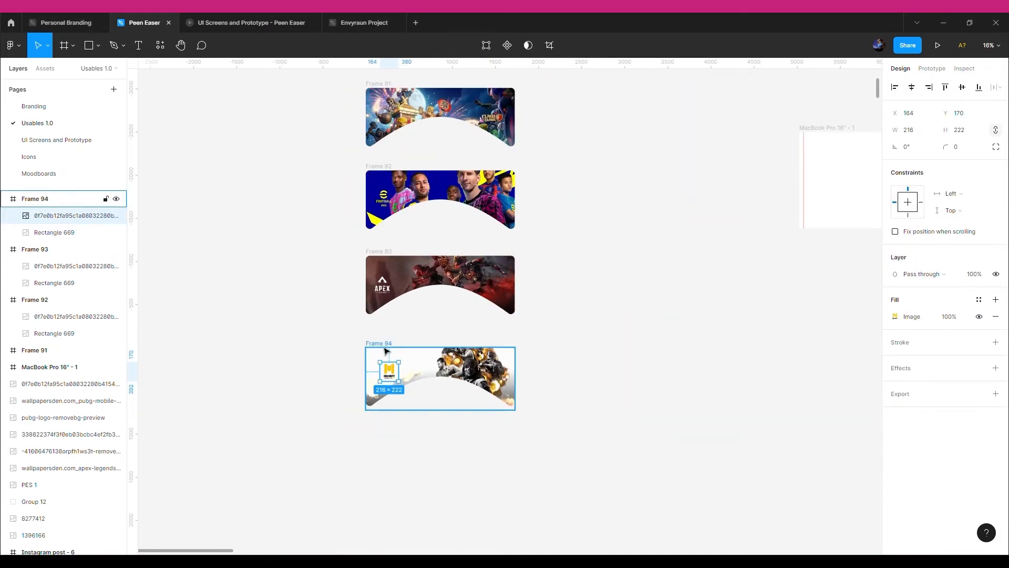
Duplicate the Call of Duty frame below itself and replace the copy's arch image with the PUBG flare artwork.
left_click_drag(385, 346, 387, 437)
double_click(447, 455)
left_click(895, 317)
left_click(820, 328)
Replace the new frame's logo with the PlayerUnknown's Battlegrounds logo and widen its crop to about 452 × 222.
left_click(389, 462)
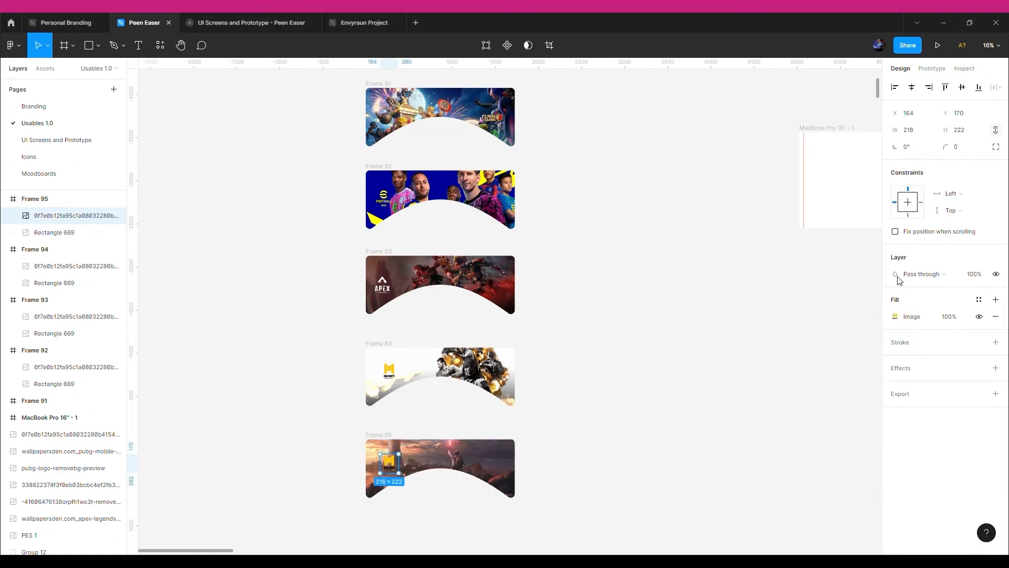
left_click(895, 316)
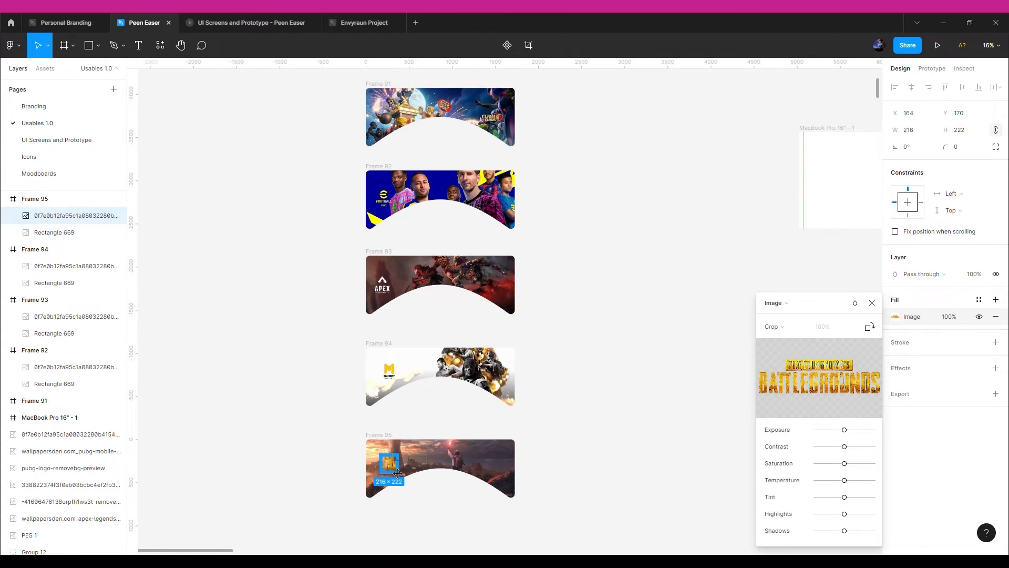
scroll(399, 473, "up", 3)
scroll(398, 473, "up", 5)
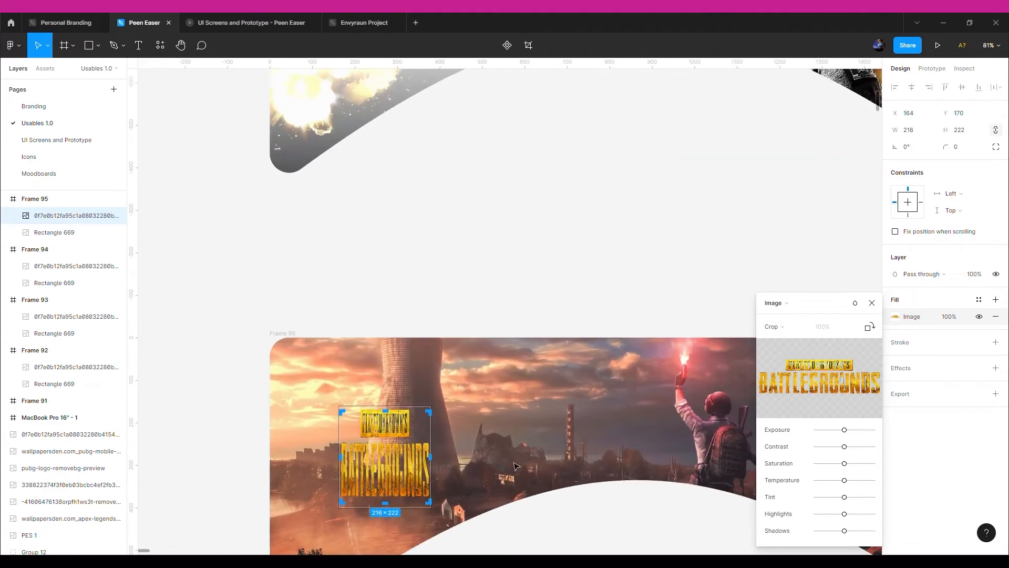
left_click_drag(426, 470, 539, 482)
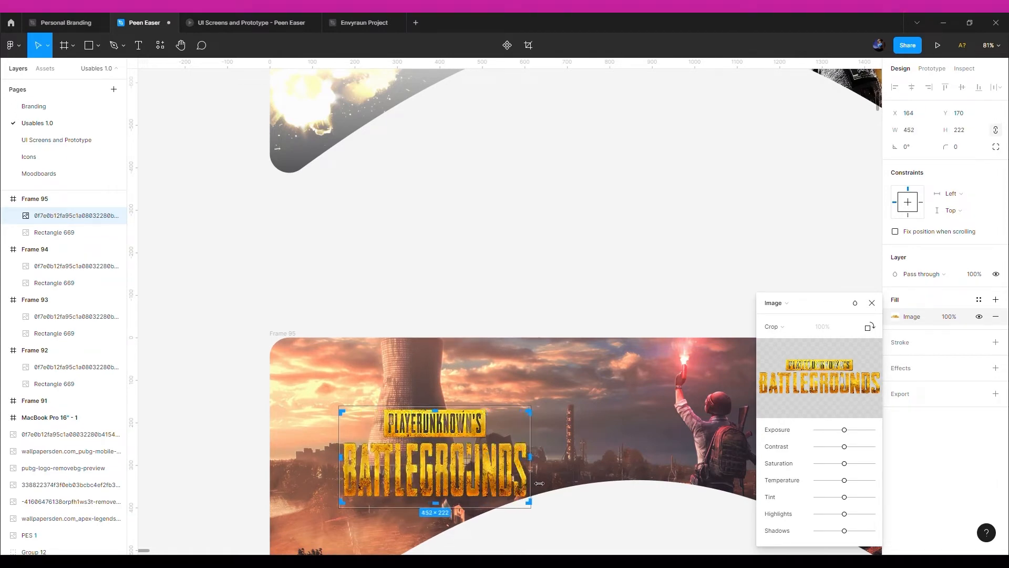
left_click(871, 302)
Move the Battlegrounds logo to the arch's right end and scale it down to about 320 × 158 at X 1281, Y 246.
scroll(527, 503, "down", 3, "ctrl")
scroll(526, 505, "down", 2)
scroll(526, 506, "down", 1)
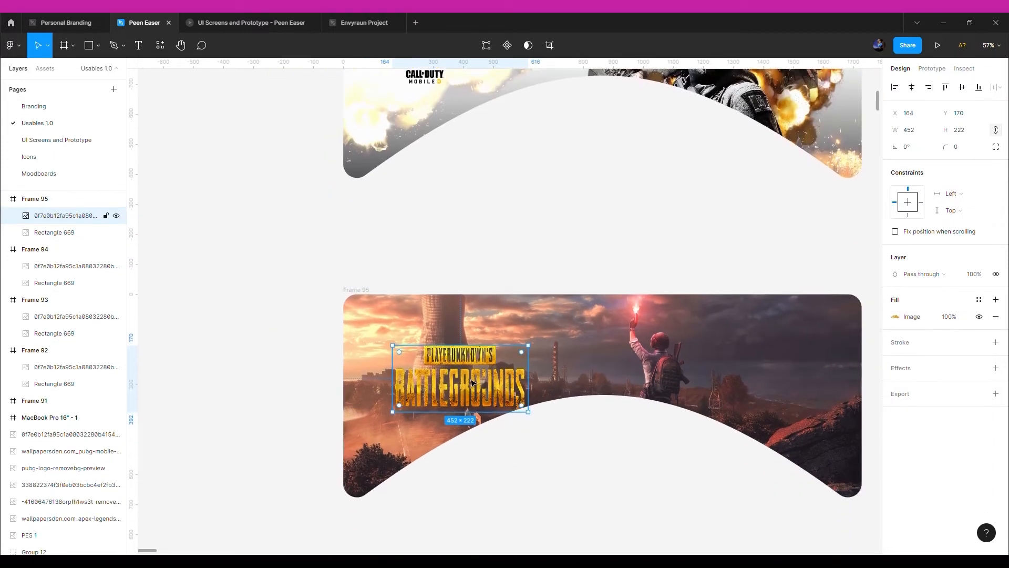
left_click_drag(470, 382, 786, 392)
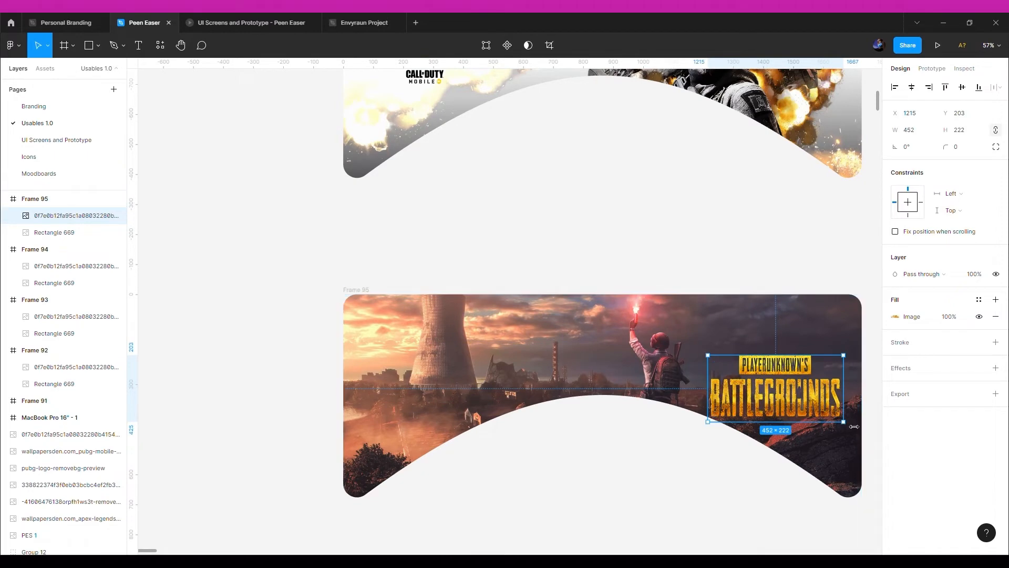
left_click_drag(851, 428, 794, 399)
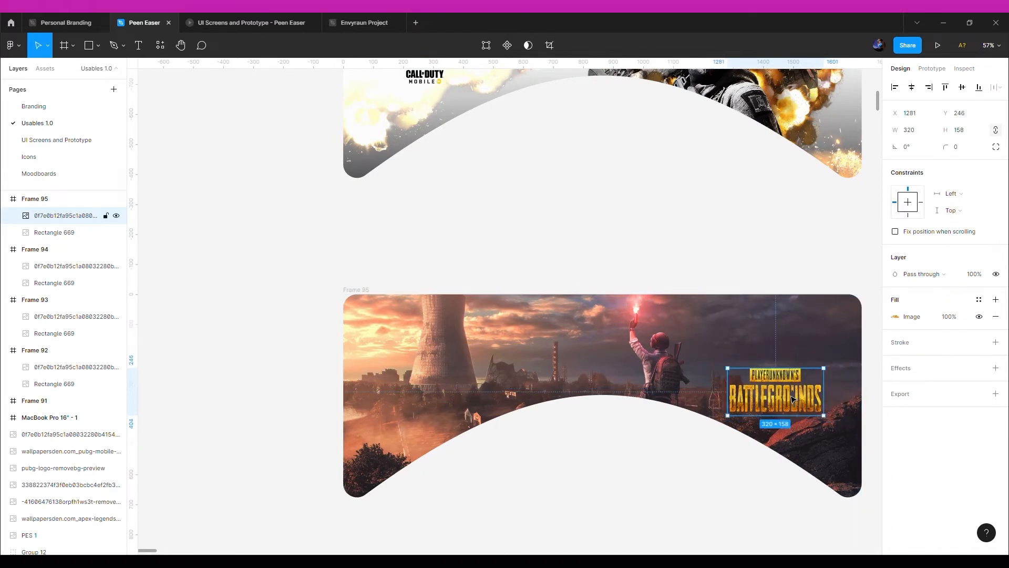
Swap the Apex Legends and Battlegrounds frames so Battlegrounds is third and Apex Legends is last in the stack.
scroll(783, 399, "down", 5)
scroll(610, 330, "down", 4)
scroll(608, 330, "up", 5)
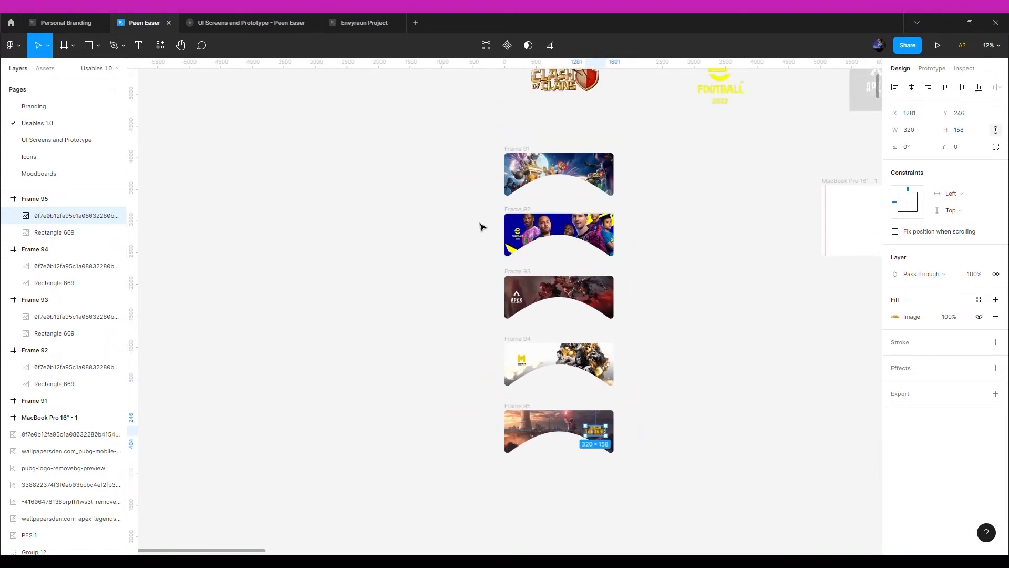
left_click(514, 408)
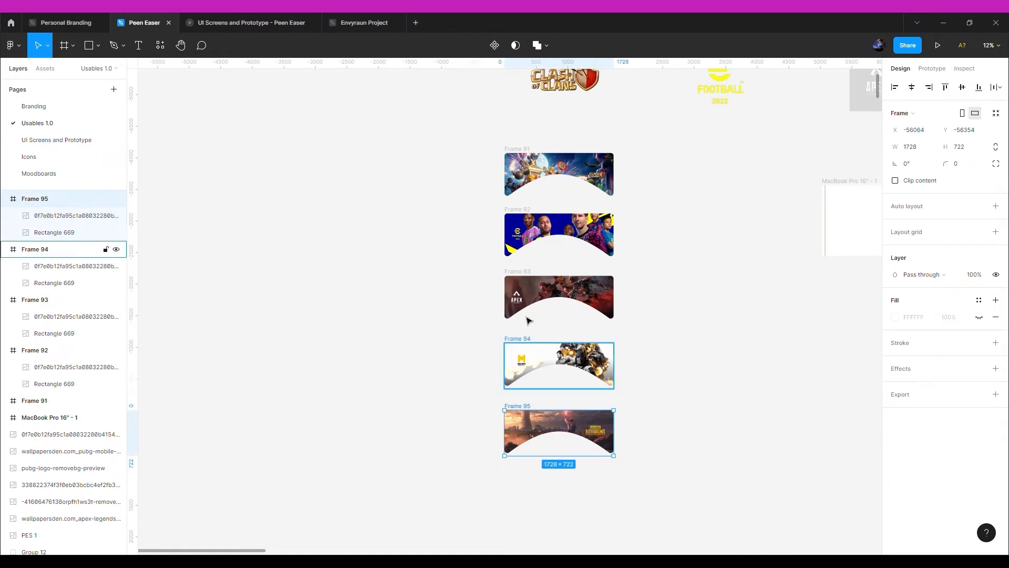
left_click_drag(569, 305, 566, 512)
left_click_drag(524, 411, 524, 278)
left_click_drag(518, 479, 519, 414)
Select all five arch frames and distribute them with equal vertical spacing.
left_click_drag(482, 128, 567, 172)
left_click_drag(666, 304, 657, 497)
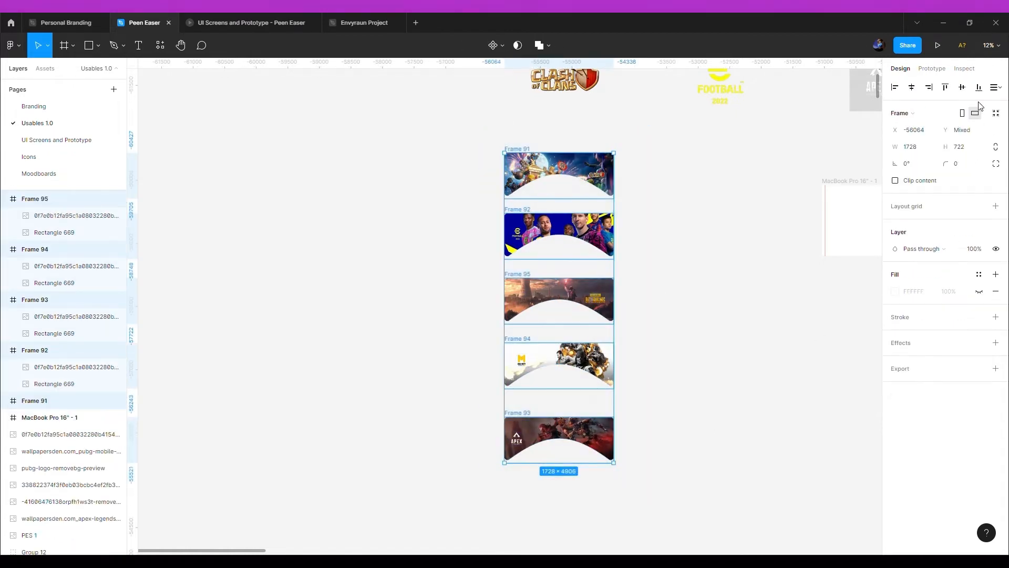
left_click(995, 88)
left_click(966, 125)
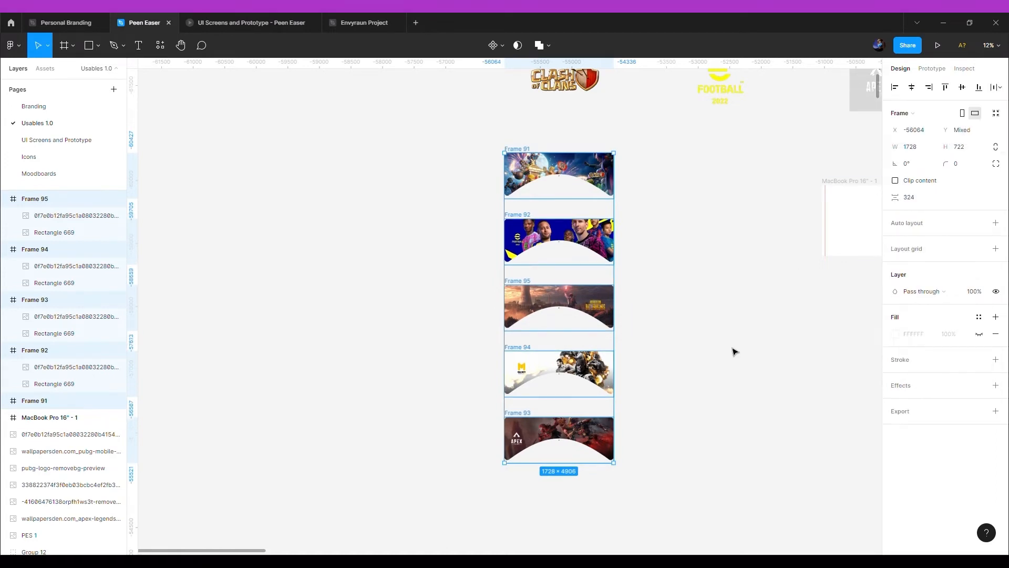
scroll(734, 350, "down", 5)
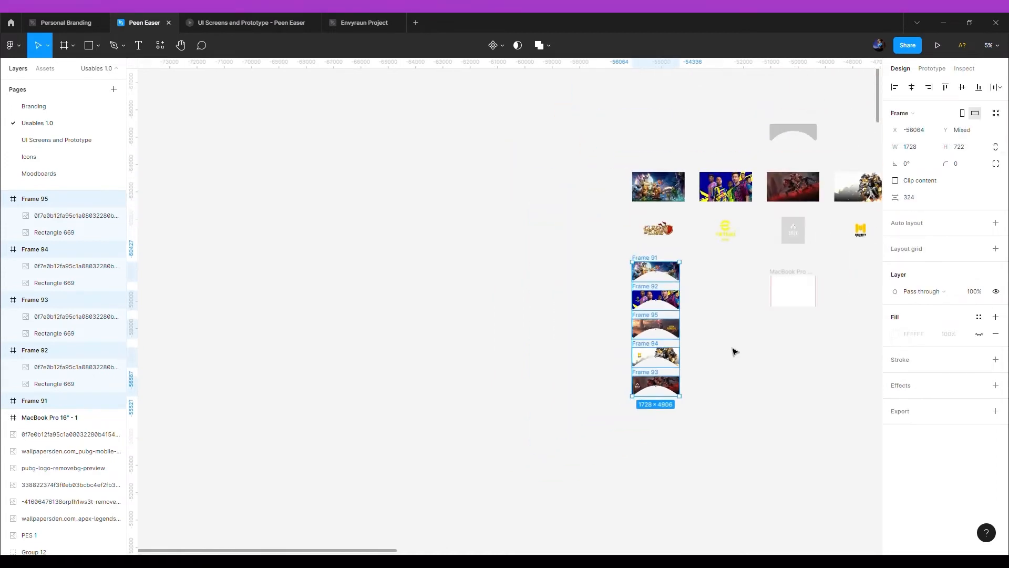
scroll(683, 326, "right", 2)
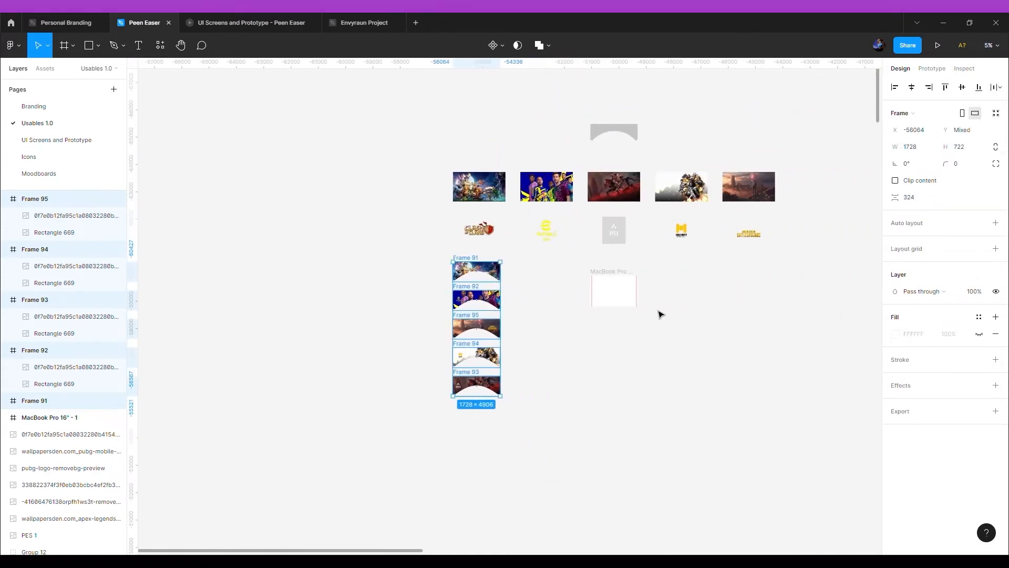
left_click(617, 277)
scroll(635, 293, "up", 5)
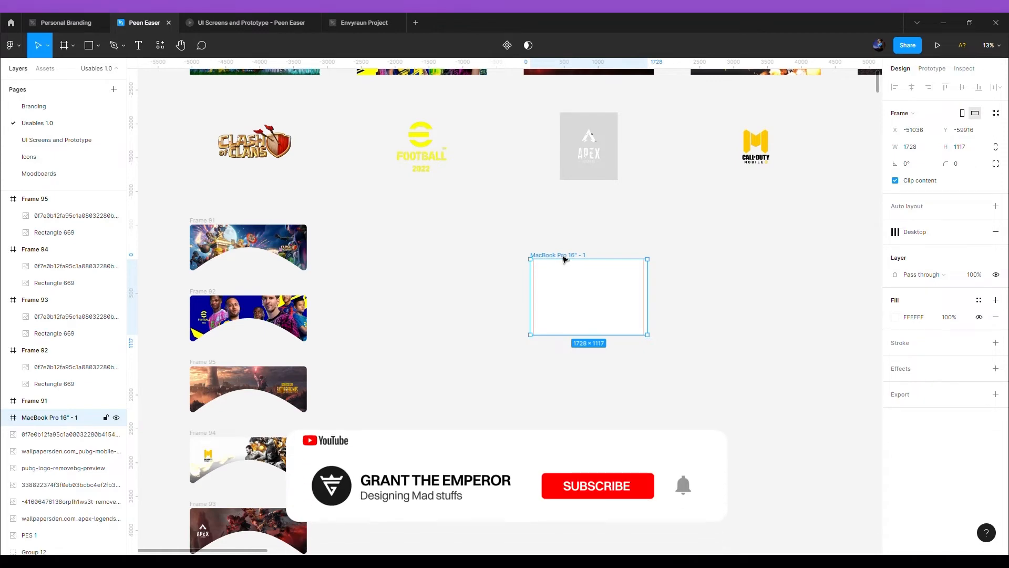
scroll(564, 259, "down", 3)
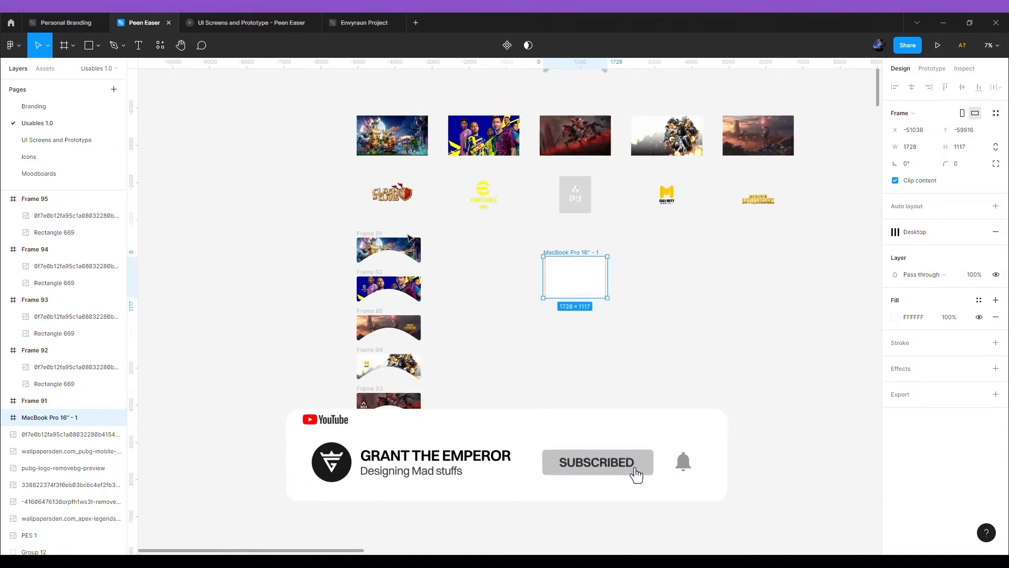
Turn the Clash of Clans, eFootball and Battlegrounds arch frames into separate components.
left_click(380, 235)
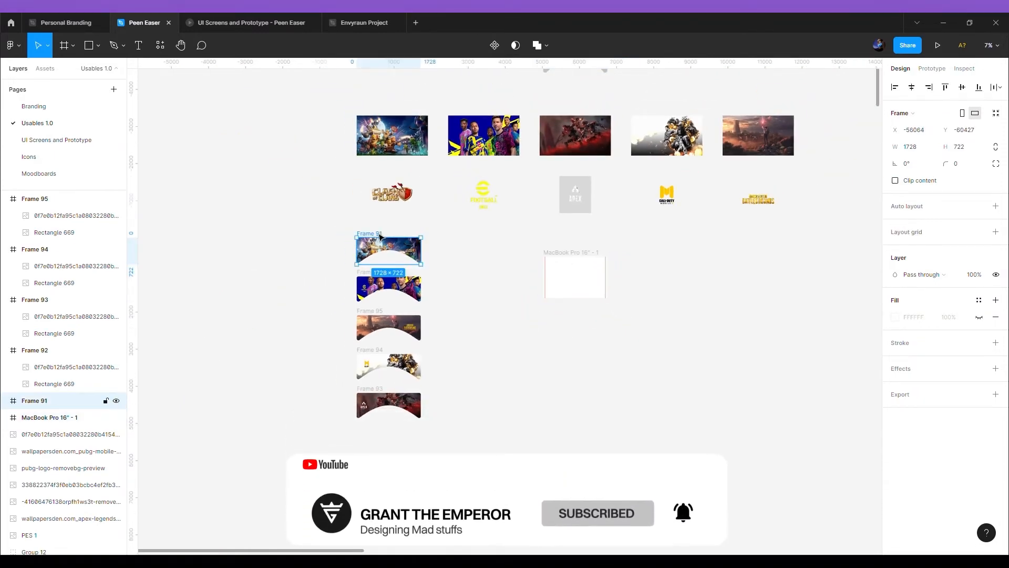
scroll(380, 236, "up", 3)
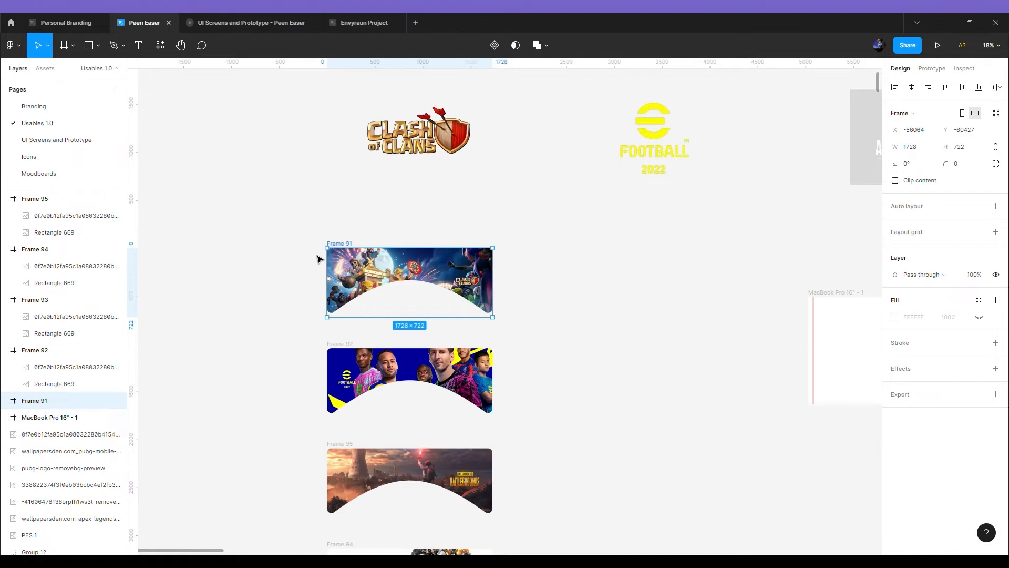
key("ctrl+alt+k")
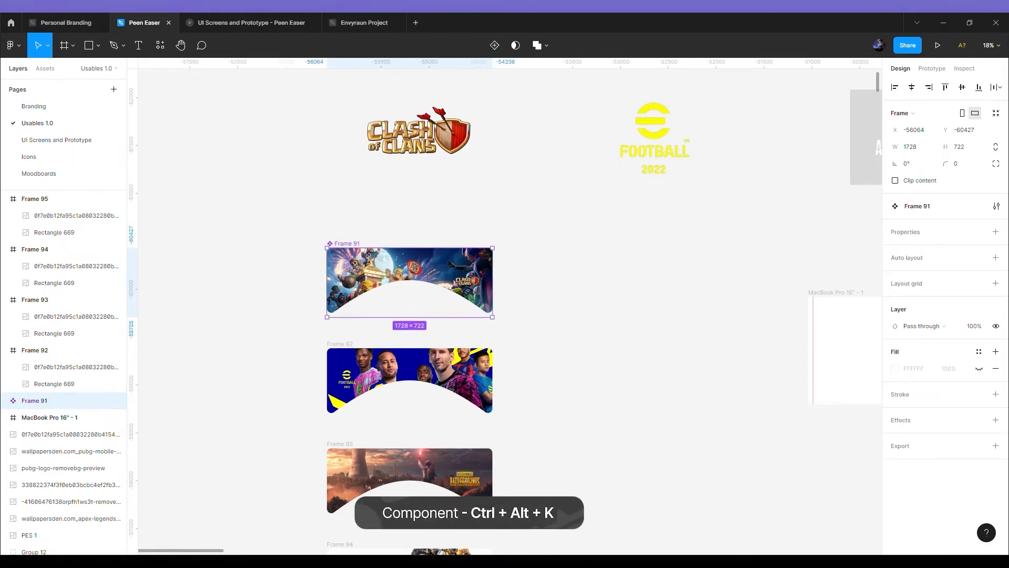
left_click(344, 345)
right_click(343, 345)
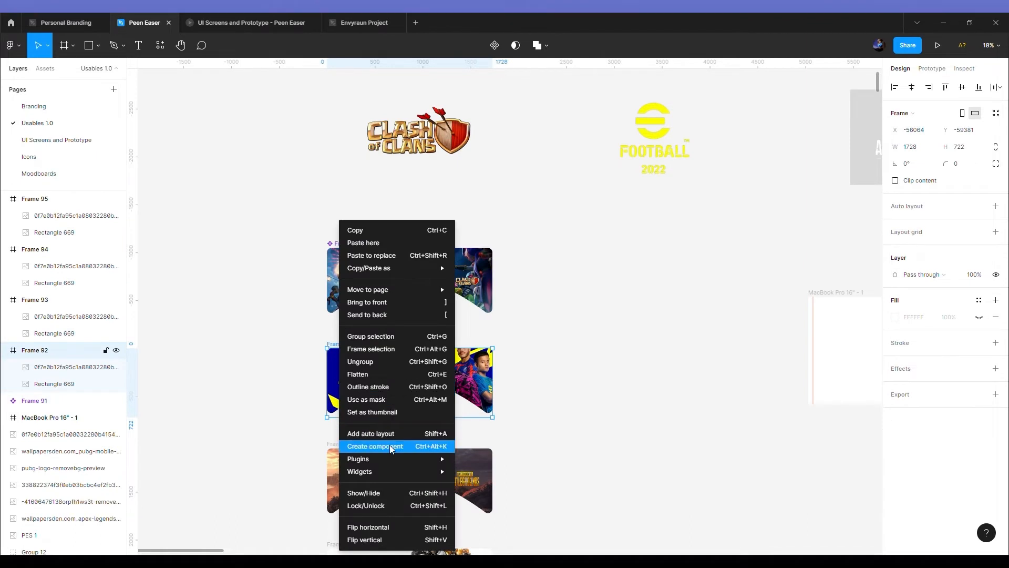
left_click(367, 446)
left_click(345, 450)
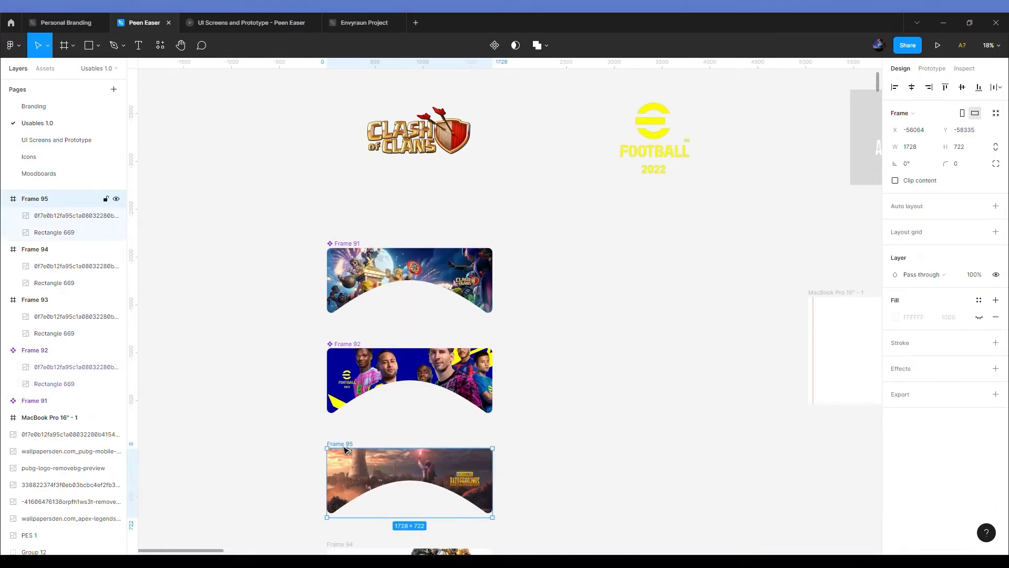
key("ctrl+alt+k")
Convert the Call of Duty and Apex Legends arch frames into separate components.
scroll(344, 450, "down", 4)
left_click(345, 380)
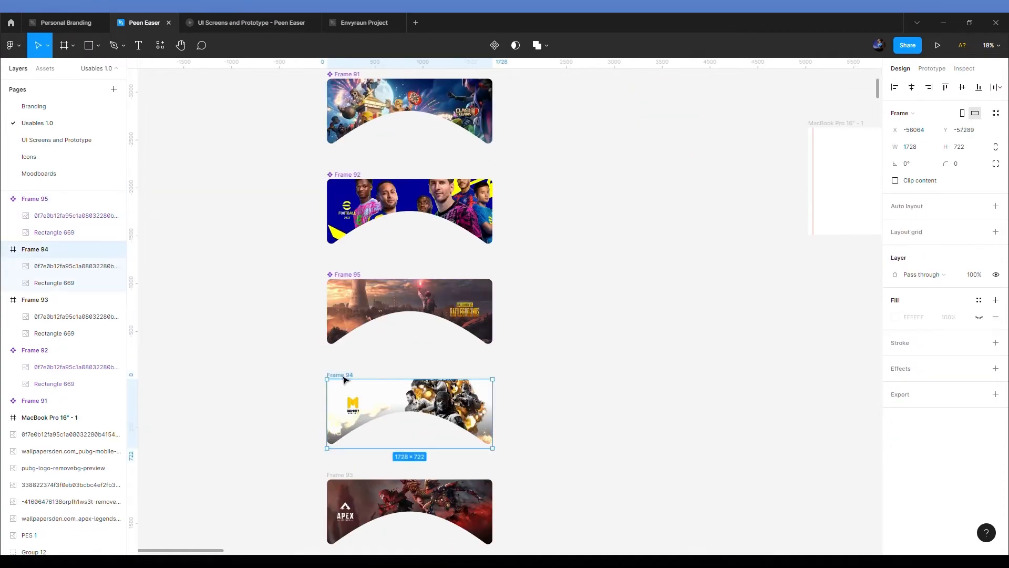
key("ctrl+alt+k")
scroll(360, 426, "down", 2)
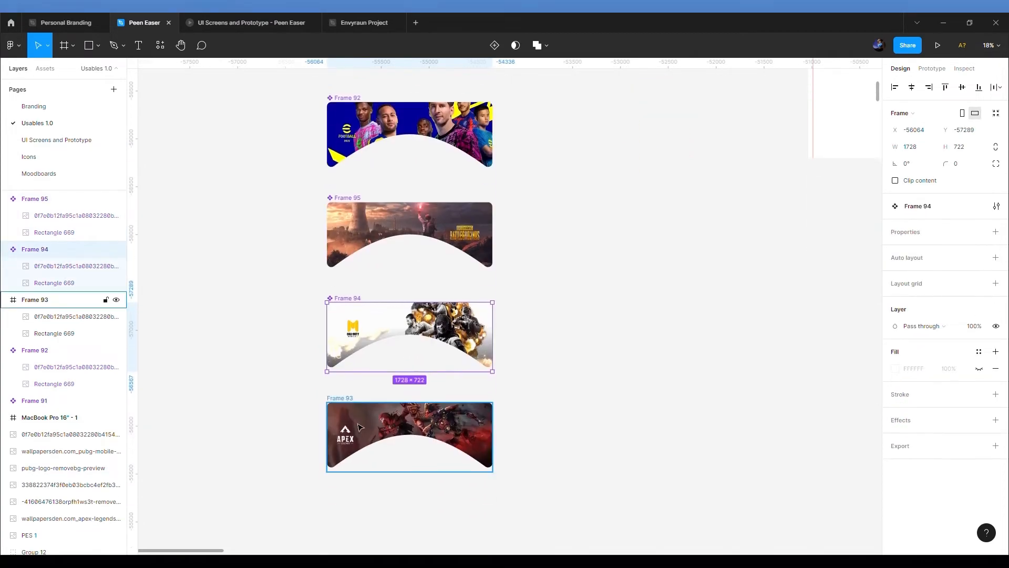
left_click(346, 401)
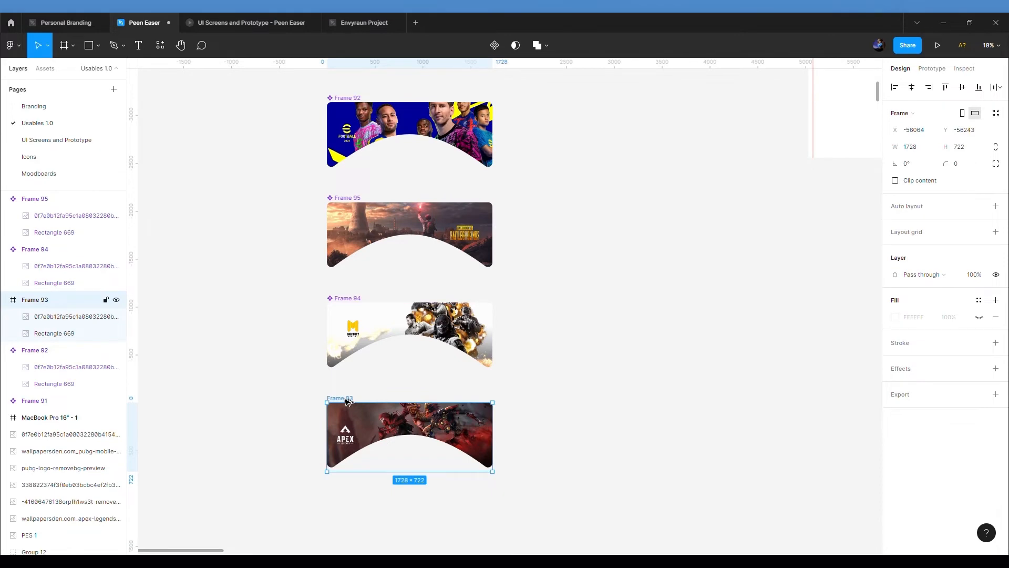
key("ctrl+alt+k")
Rename the Clash of Clans component as 1 and the eFootball component as 2.
scroll(350, 389, "up", 7)
left_click(349, 304)
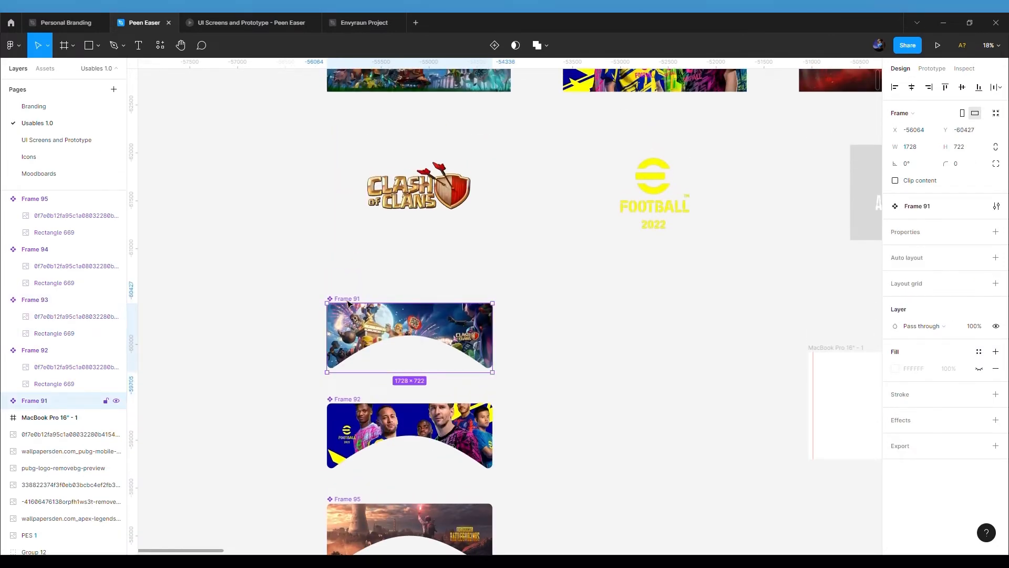
double_click(349, 299)
type("1")
key("Return")
double_click(347, 399)
type("2")
key("Return")
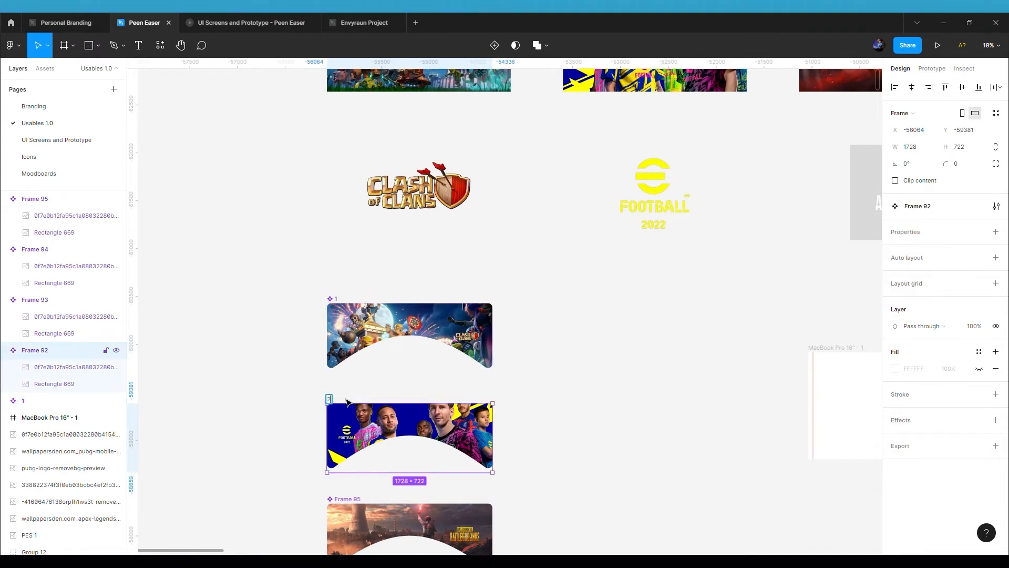
Rename the Battlegrounds, Call of Duty and Apex Legends components as 3, 4 and 5 in that order.
scroll(347, 388, "down", 3)
double_click(344, 382)
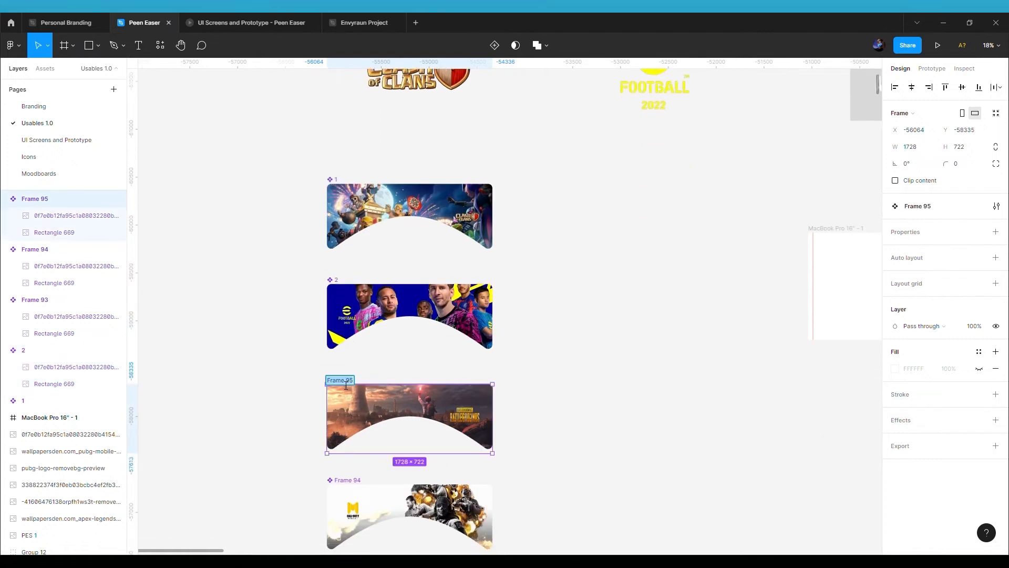
type("3")
key("Return")
scroll(349, 388, "down", 5)
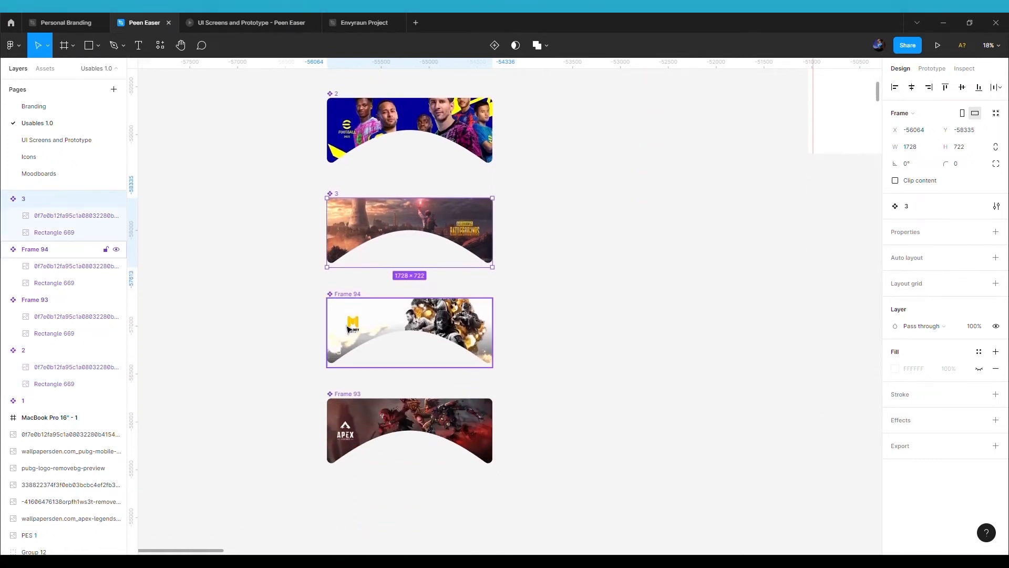
double_click(345, 294)
type("4")
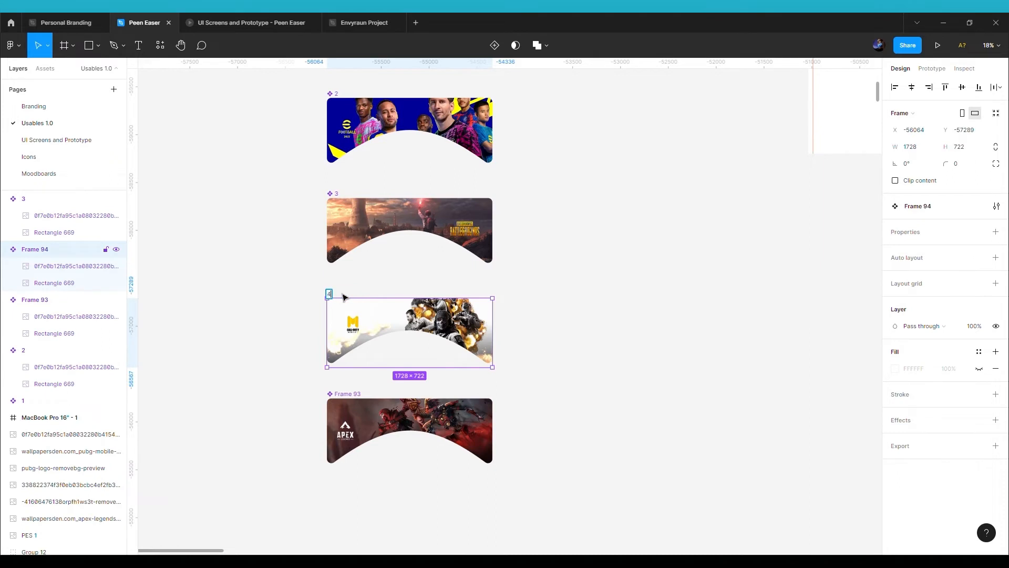
key("Return")
left_click(342, 394)
double_click(342, 395)
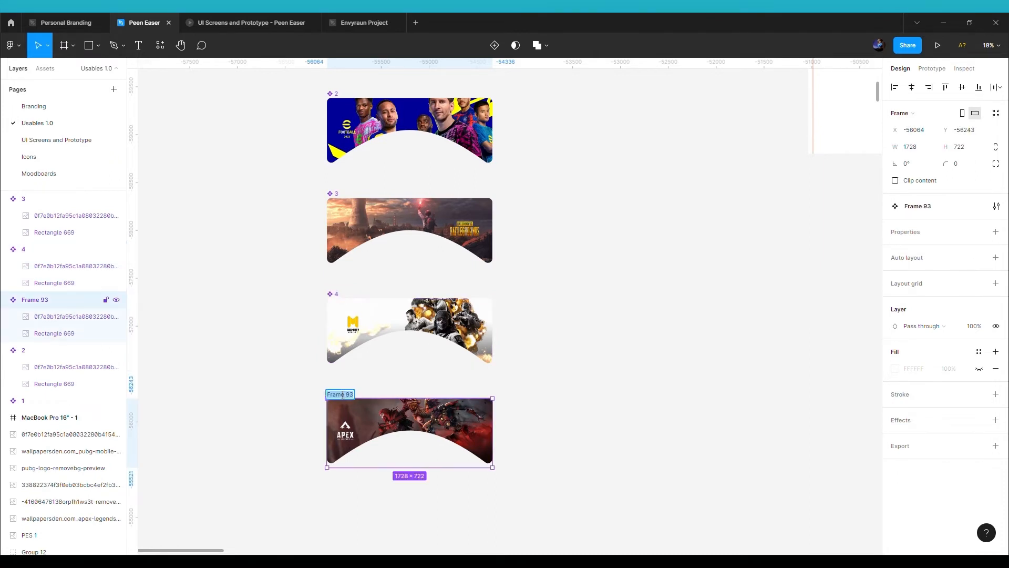
type("5")
key("Return")
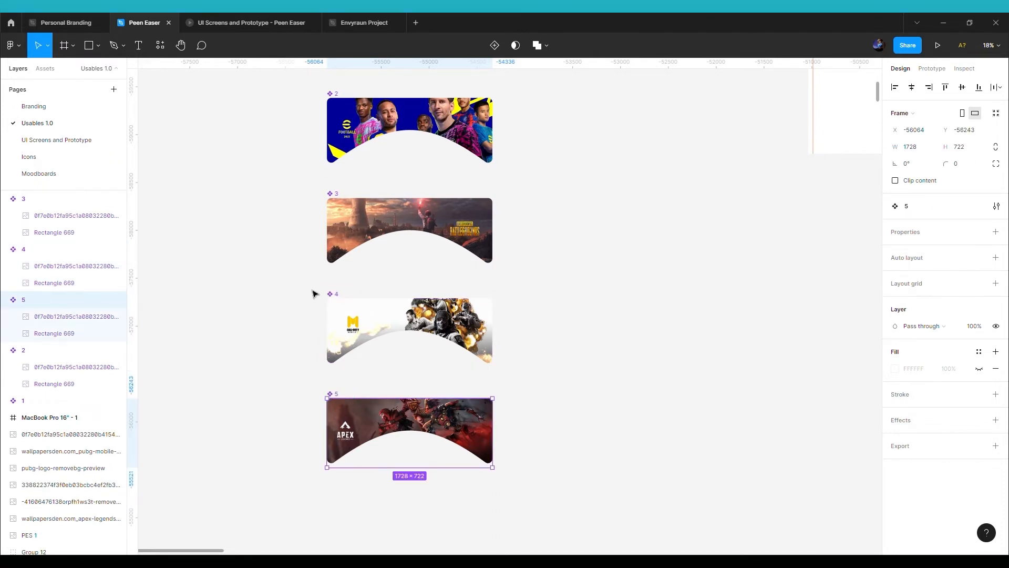
Select all five arch components and combine them as variants of one component set.
left_click(277, 289)
scroll(276, 291, "down", 3)
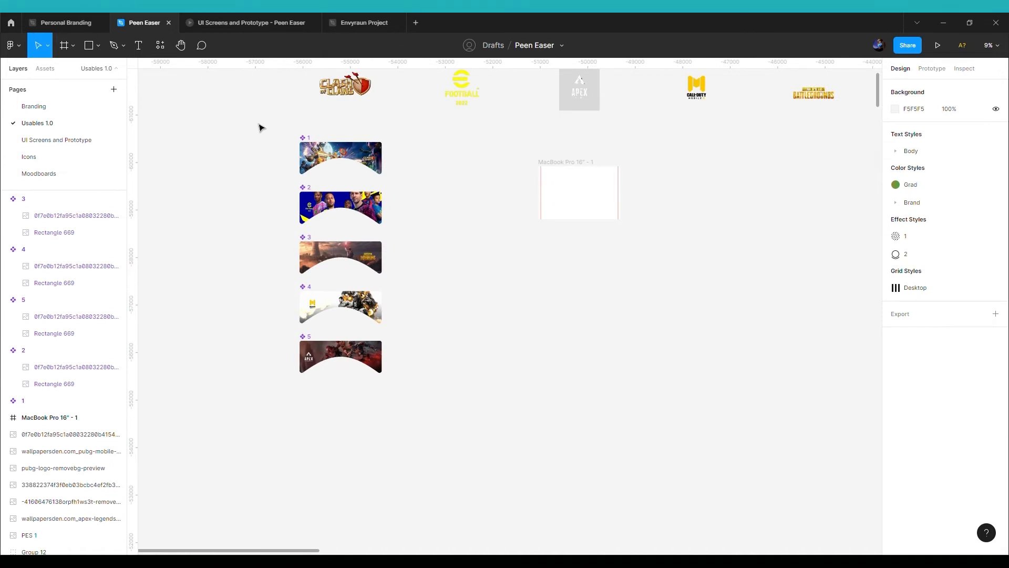
left_click_drag(256, 121, 417, 435)
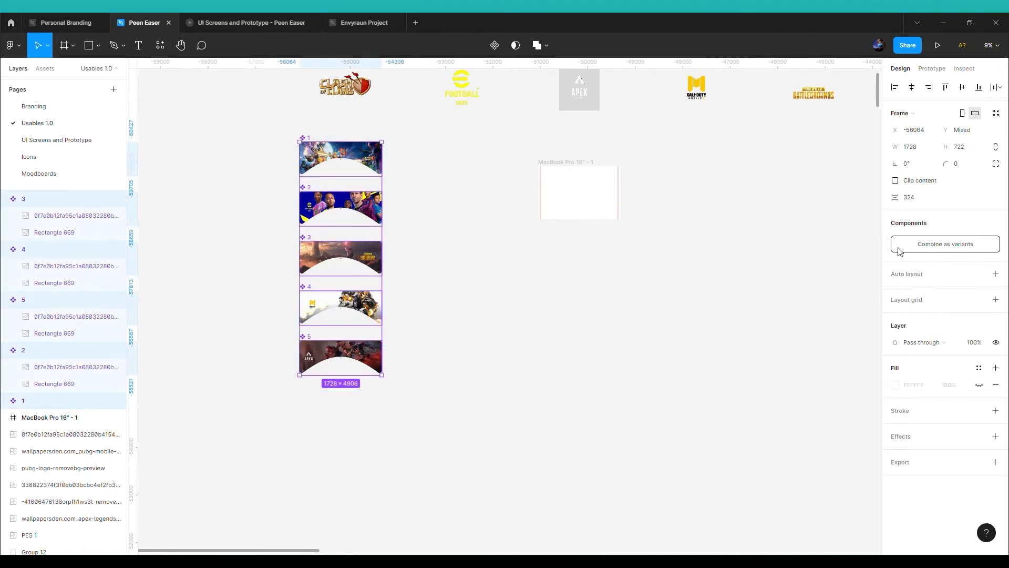
left_click(951, 250)
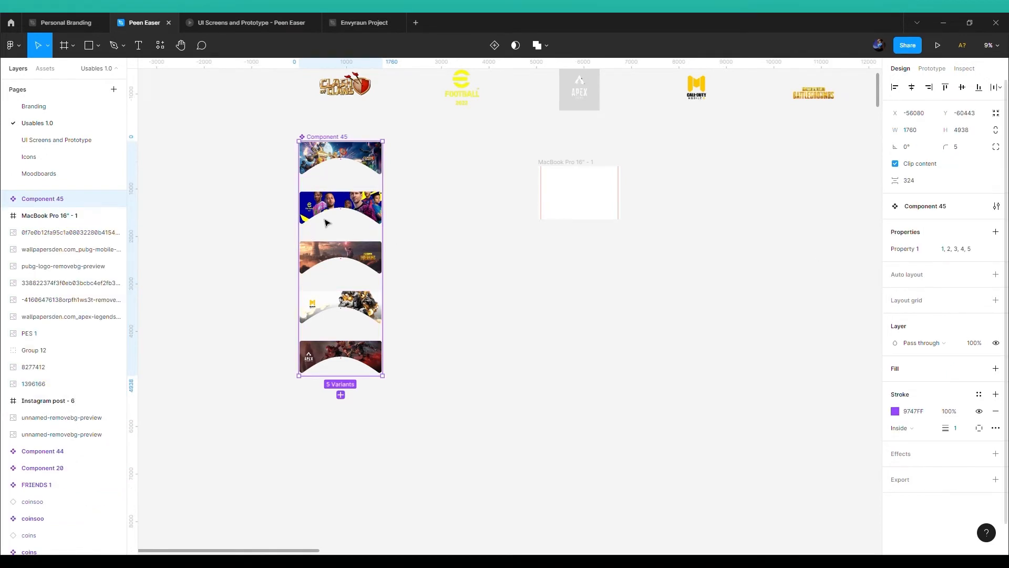
Widen the component set's frame to the right of the arches, to about 2217.
scroll(328, 221, "up", 2)
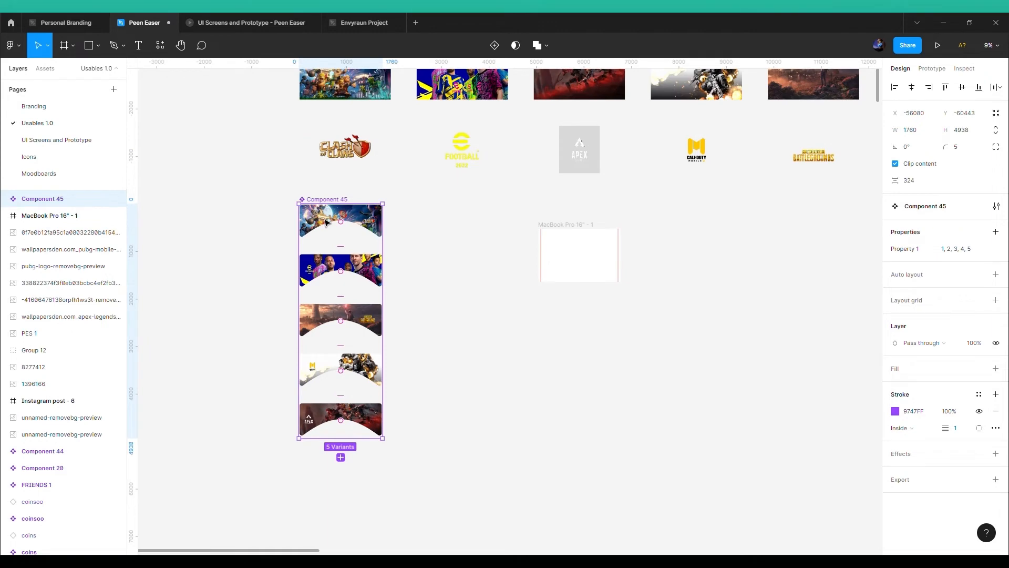
scroll(326, 221, "up", 5)
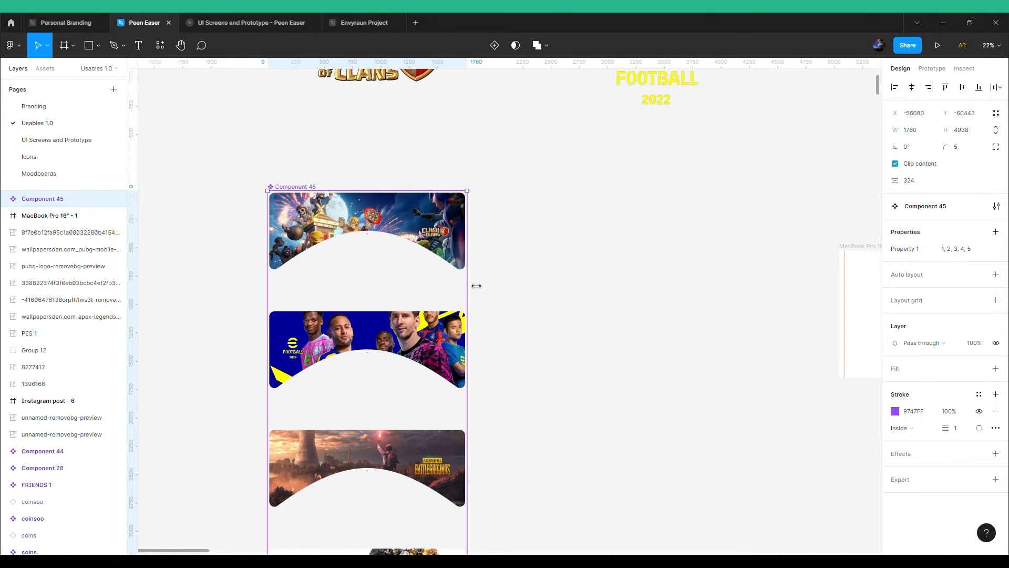
left_click_drag(476, 285, 527, 289)
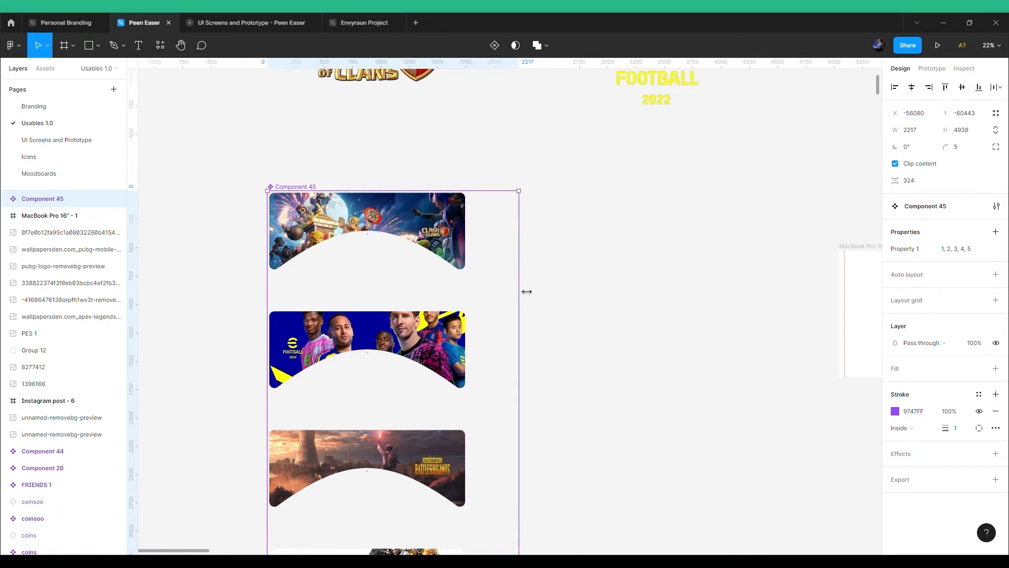
Connect the Clash of Clans variant to the eFootball variant with an On click, Change to prototype interaction.
left_click(425, 241)
scroll(417, 231, "down", 2)
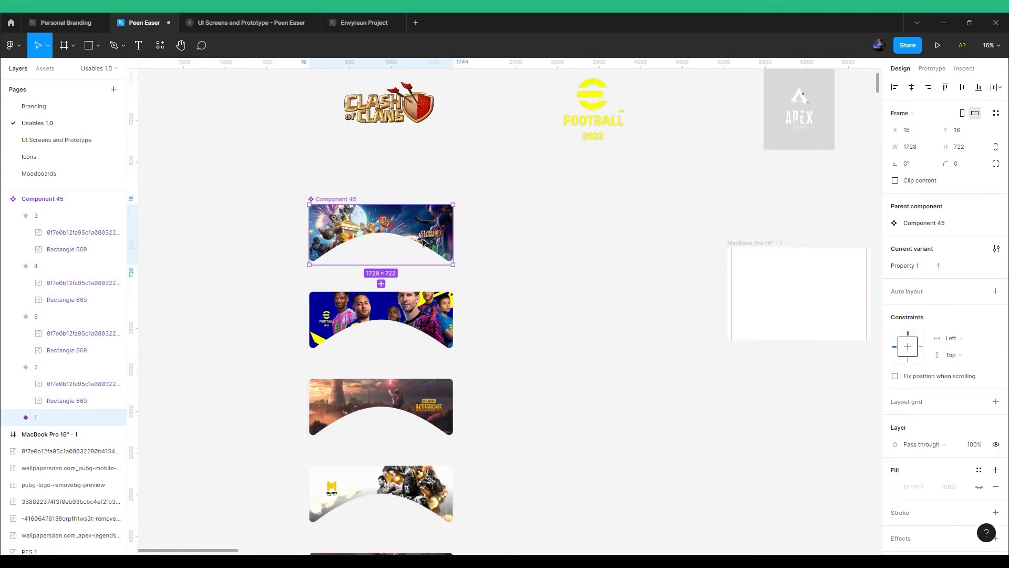
scroll(417, 262, "down", 3)
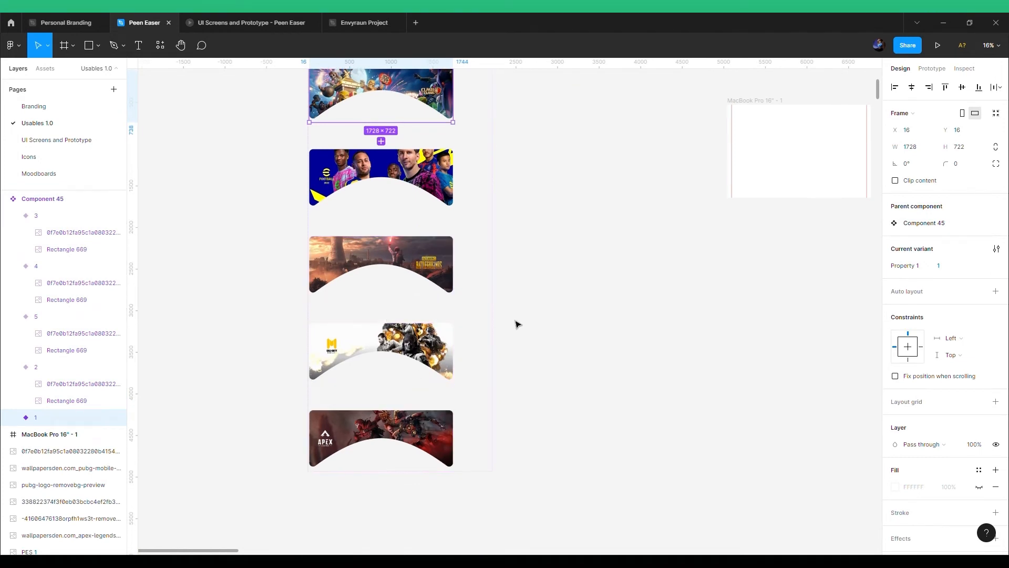
scroll(463, 120, "up", 2)
scroll(465, 120, "up", 1)
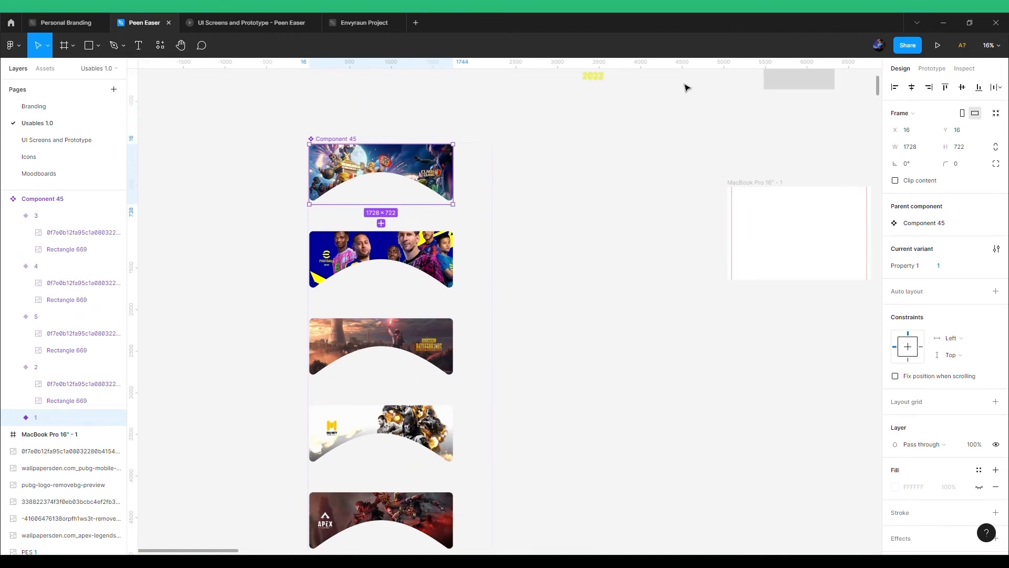
left_click(932, 69)
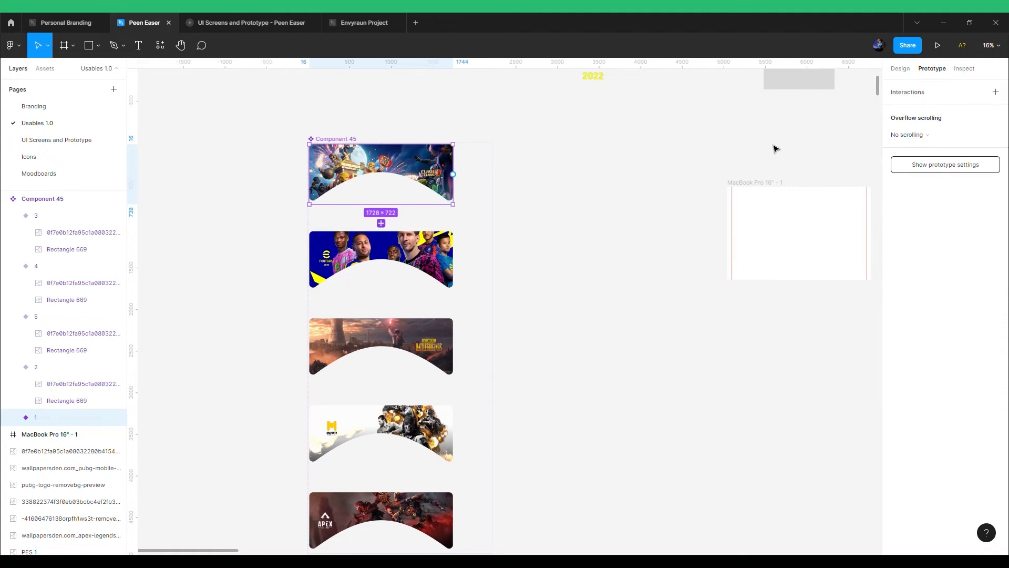
left_click_drag(453, 174, 451, 260)
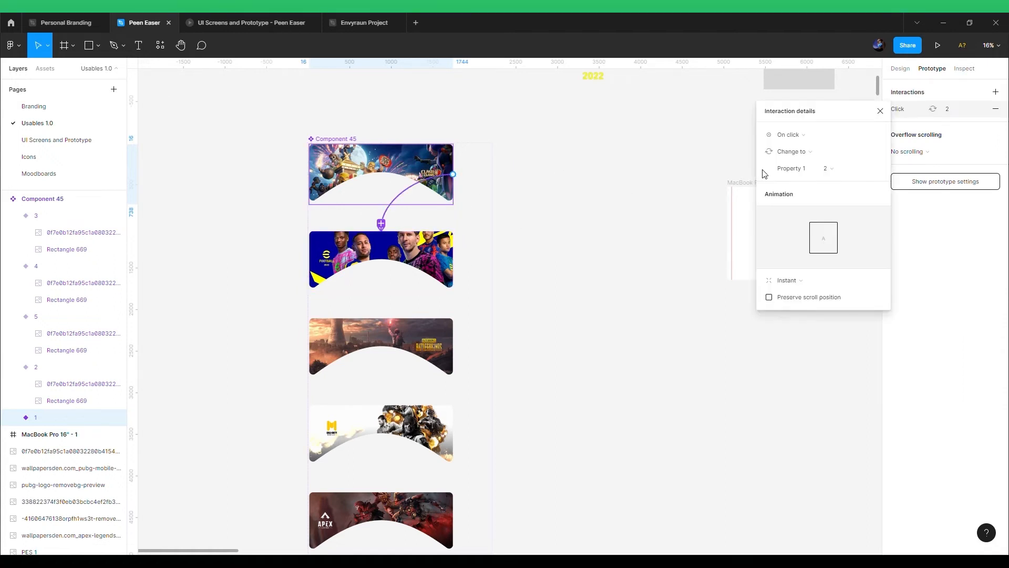
left_click(816, 139)
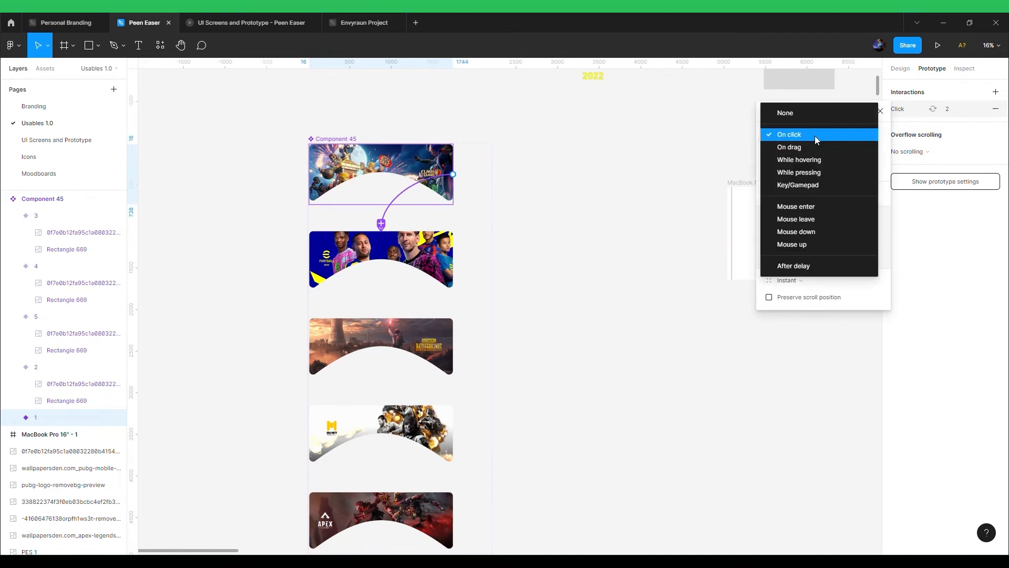
left_click(814, 136)
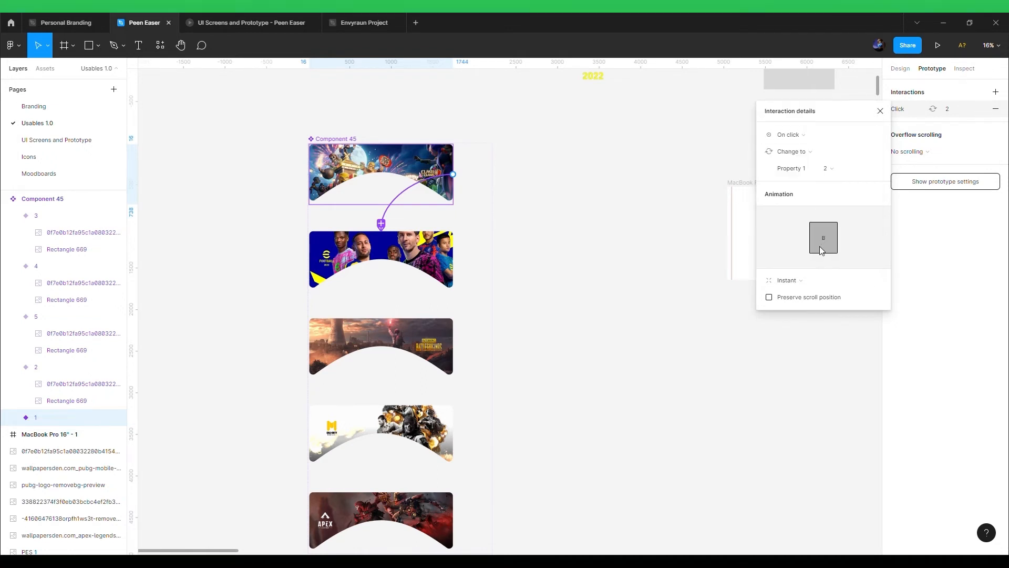
Set the interaction's animation to Smart animate with Bouncy easing and a duration of 500 ms.
left_click(816, 280)
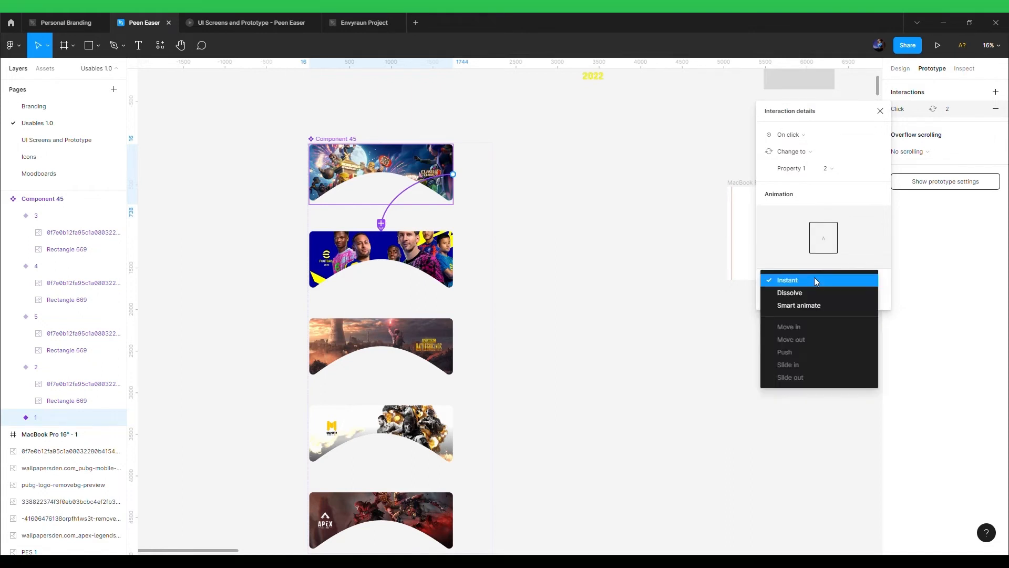
left_click(800, 305)
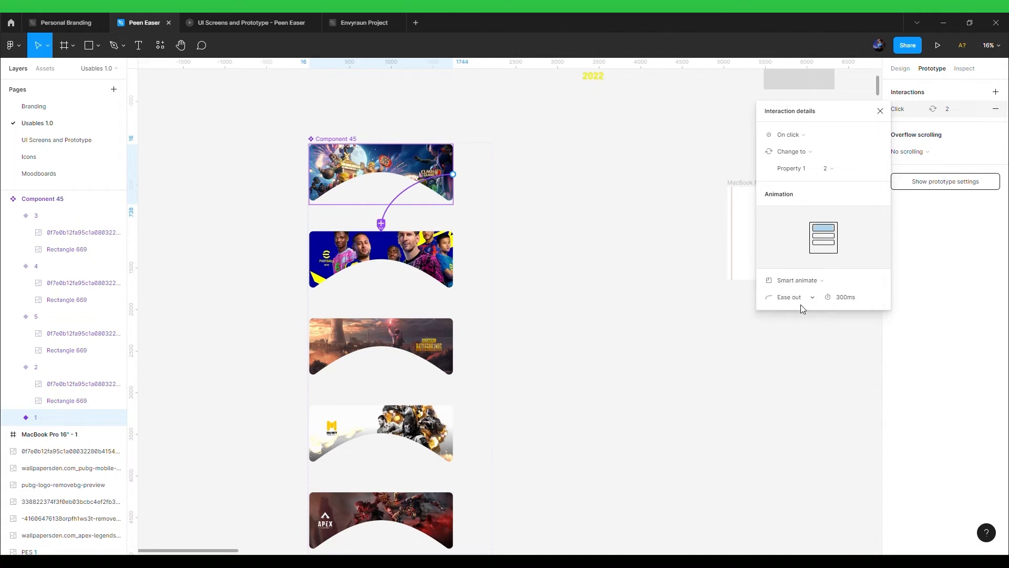
left_click(800, 281)
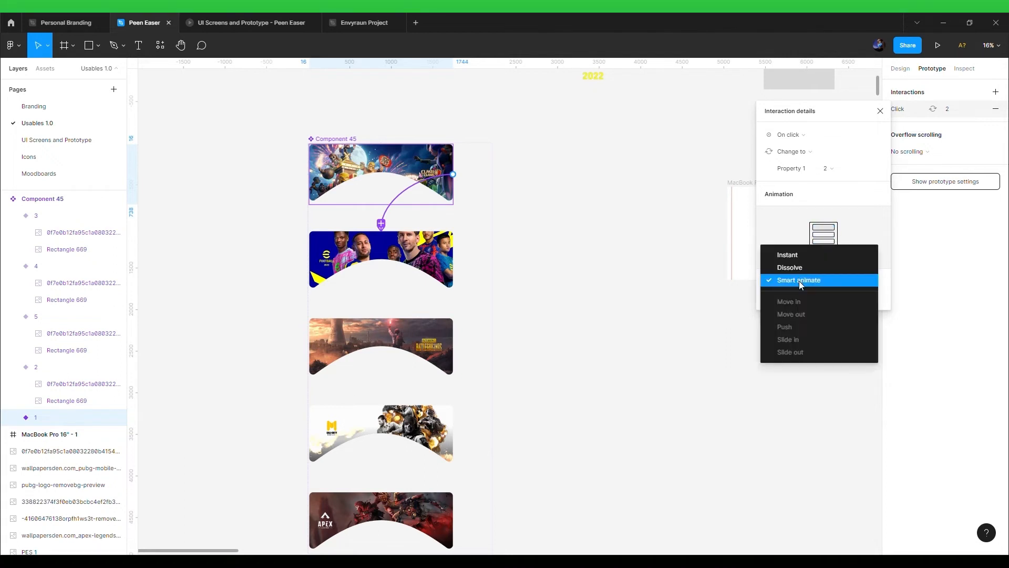
left_click(799, 280)
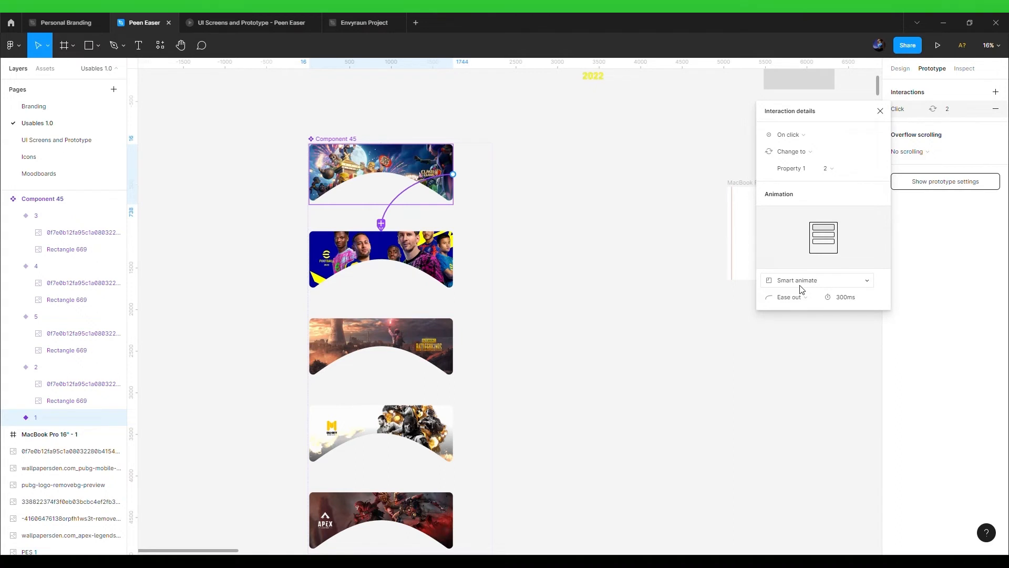
left_click(800, 297)
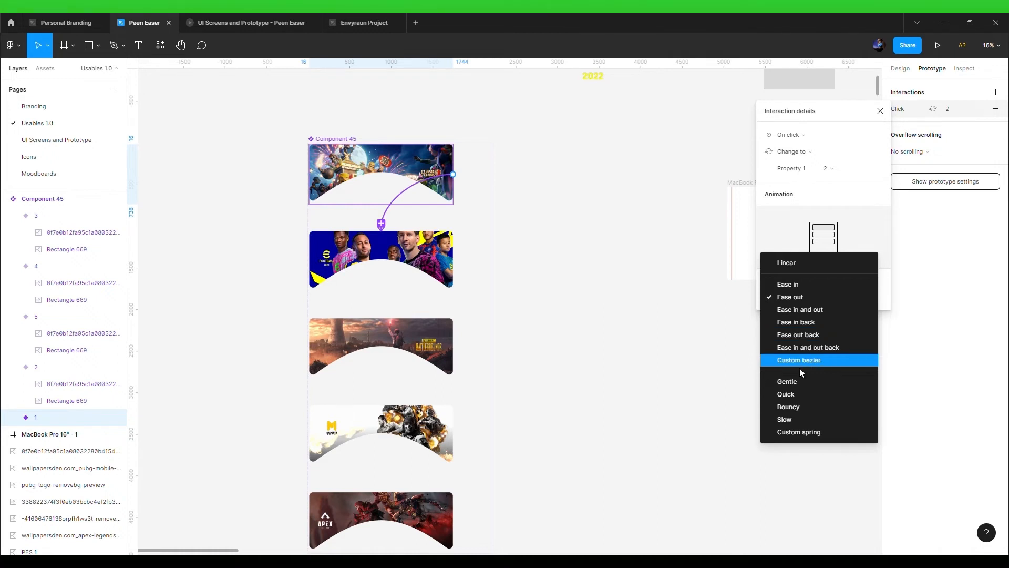
left_click(797, 412)
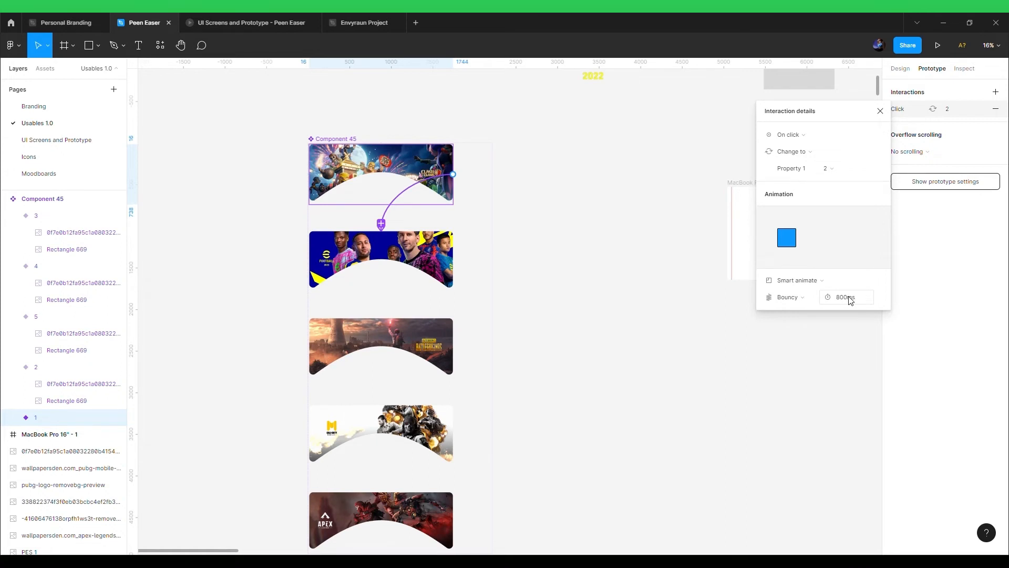
left_click(850, 297)
type("500")
key("Return")
Connect the eFootball variant to the Battlegrounds variant and the Battlegrounds variant to the Call of Duty variant with On click, Change to interactions.
left_click(329, 236)
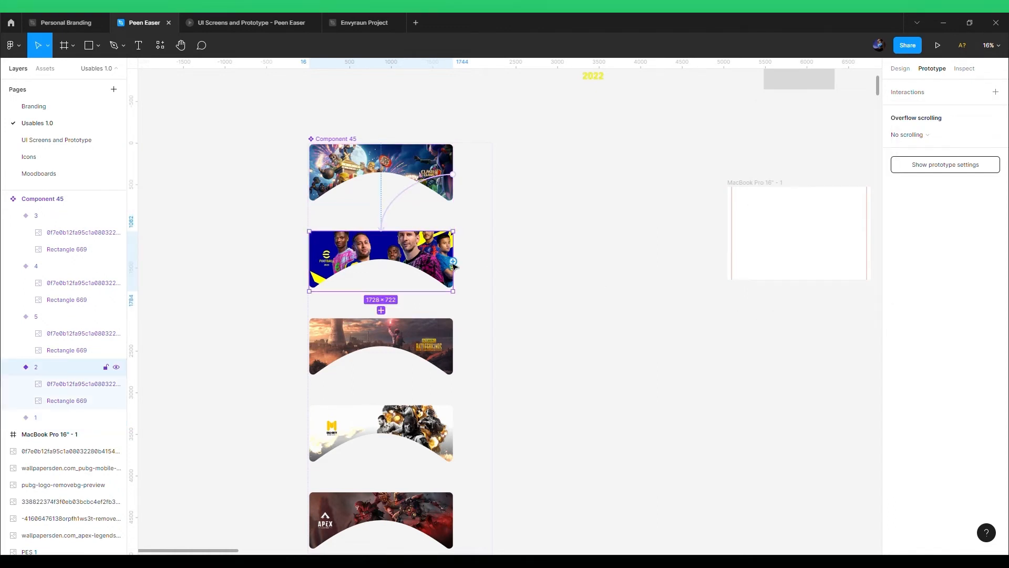
left_click_drag(454, 262, 389, 335)
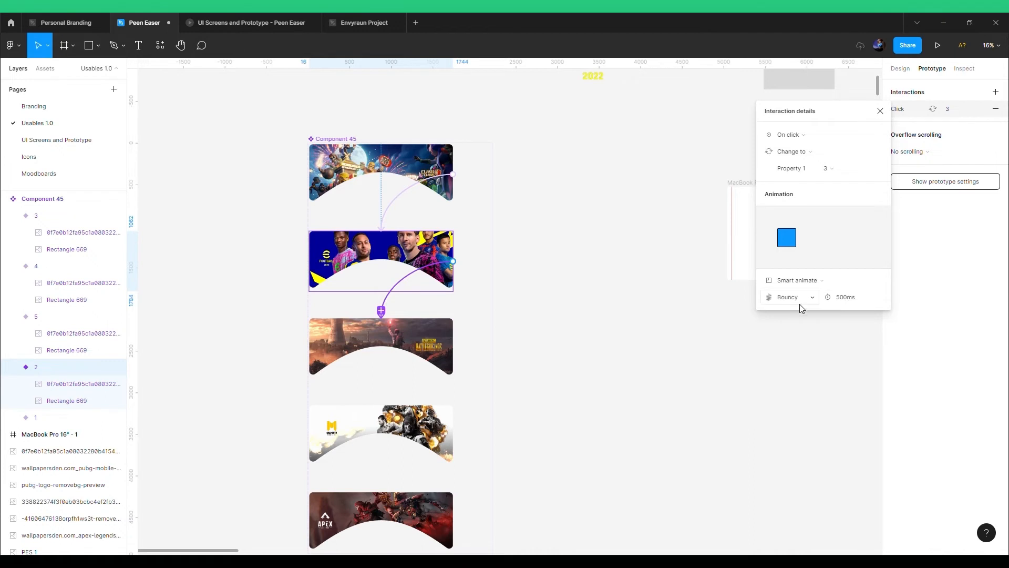
left_click(410, 336)
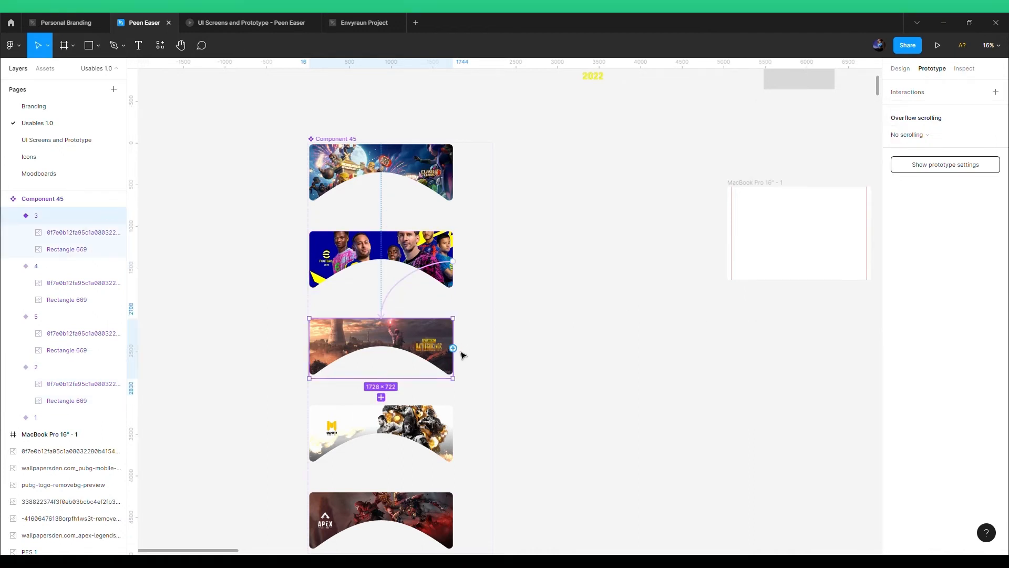
left_click_drag(452, 347, 402, 418)
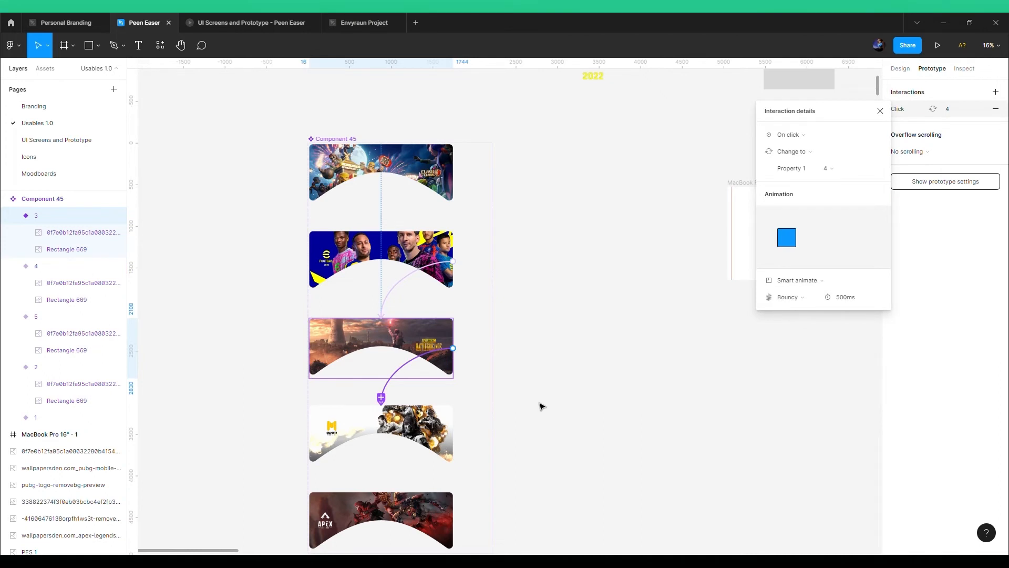
Connect the Call of Duty variant to the Apex variant and the Apex variant back to the Clash of Clans variant with Change to interactions.
scroll(534, 413, "down", 3)
left_click(447, 355)
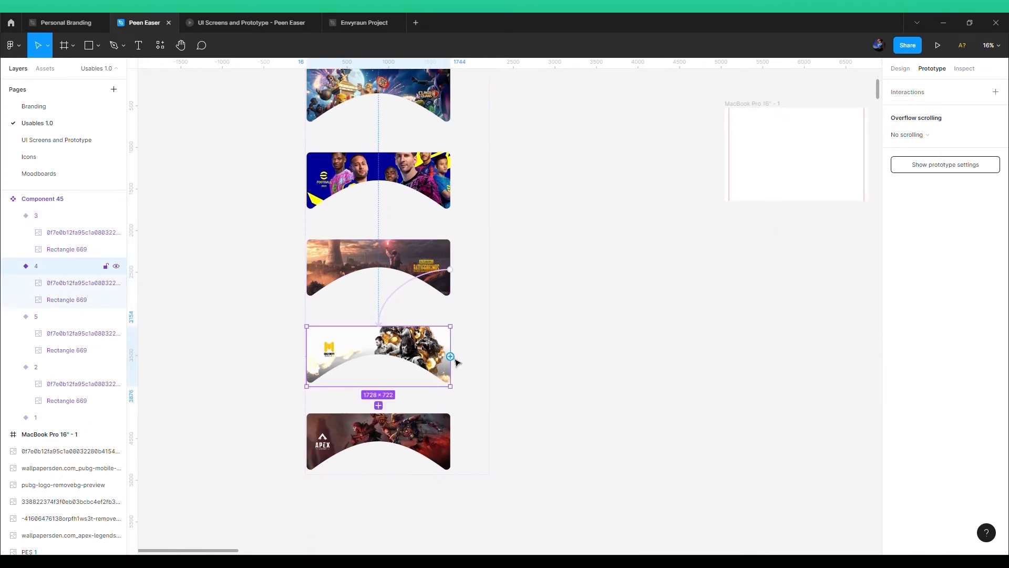
left_click_drag(451, 356, 396, 434)
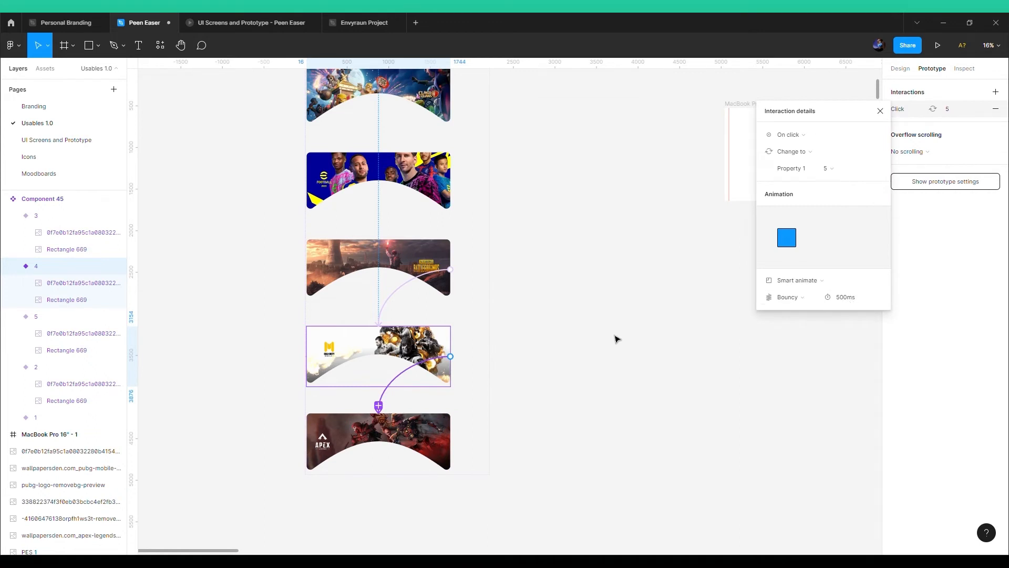
left_click(449, 439)
left_click_drag(450, 442, 446, 103)
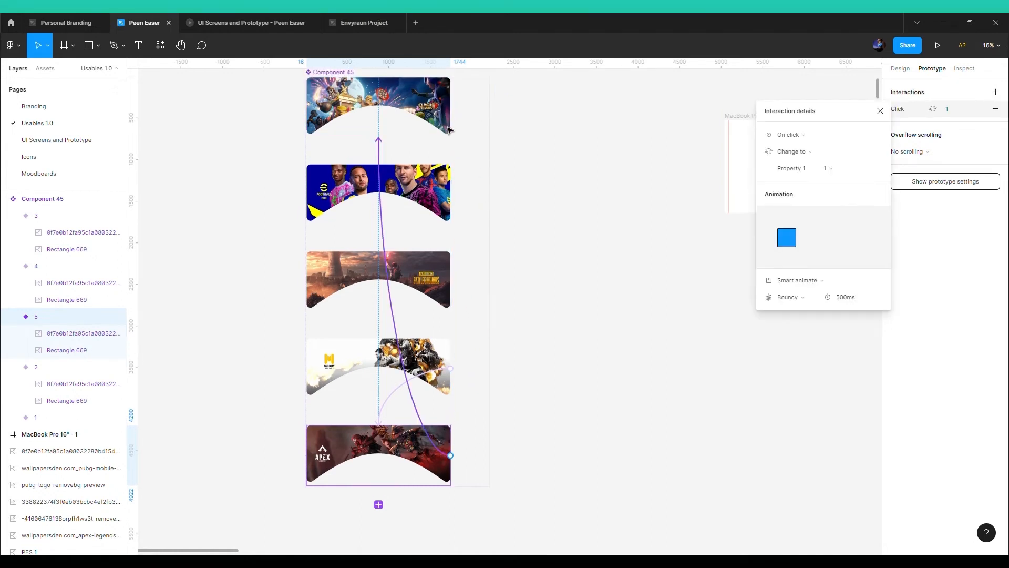
scroll(450, 130, "up", 1)
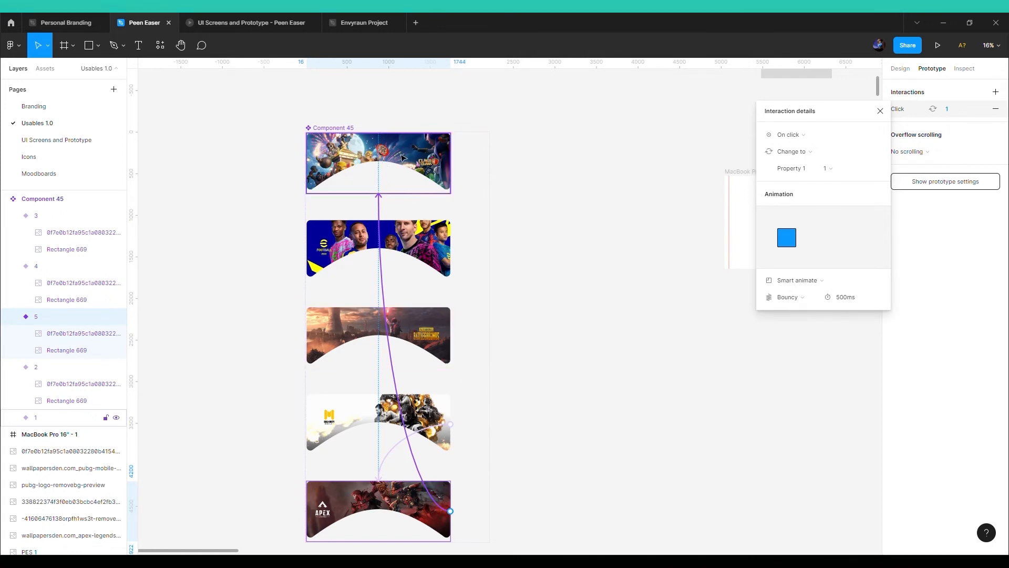
scroll(400, 158, "up", 5)
scroll(525, 205, "up", 3)
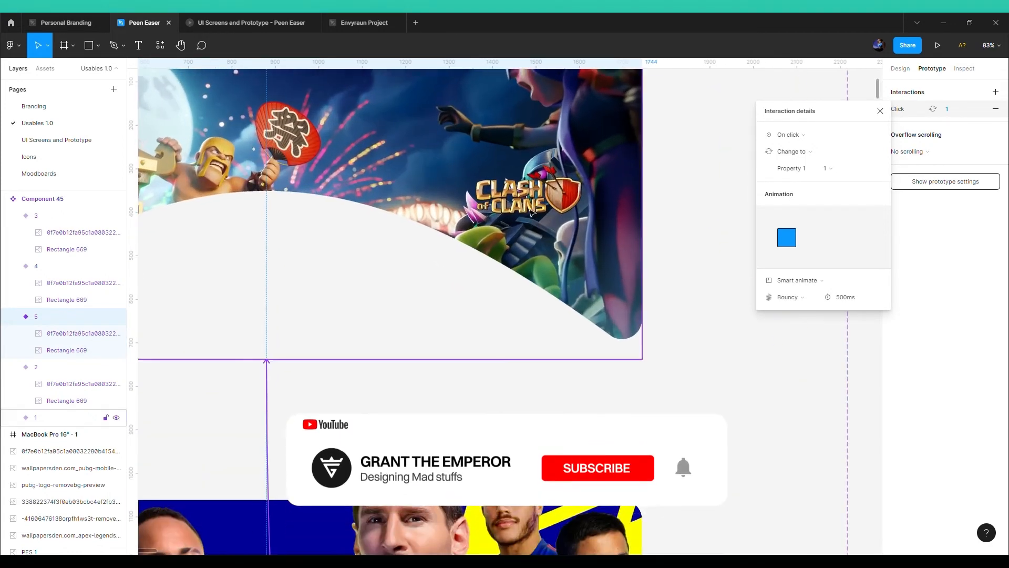
scroll(532, 211, "down", 8)
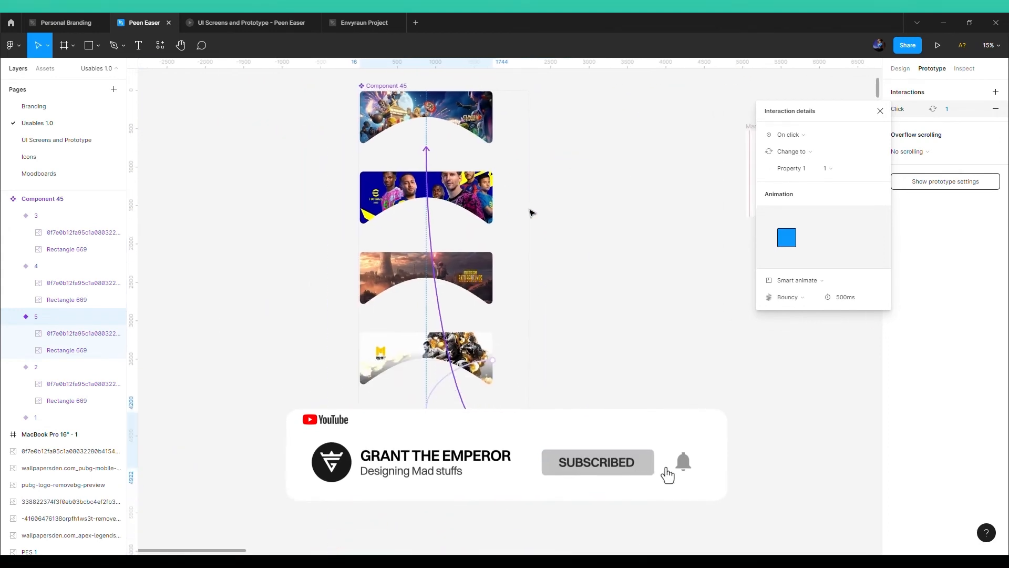
scroll(463, 193, "up", 2)
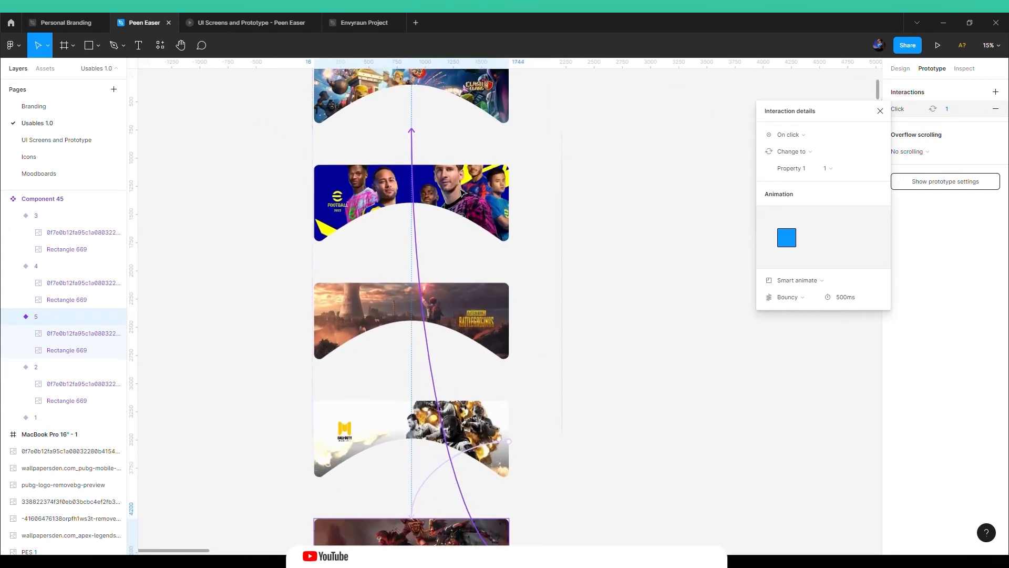
scroll(463, 193, "up", 3)
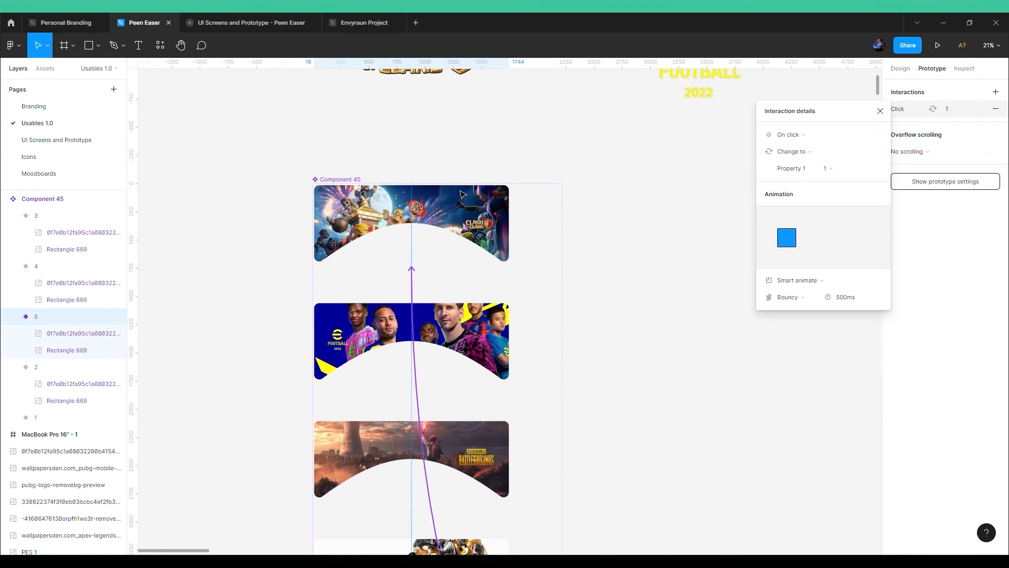
scroll(462, 195, "down", 2)
scroll(463, 194, "down", 1)
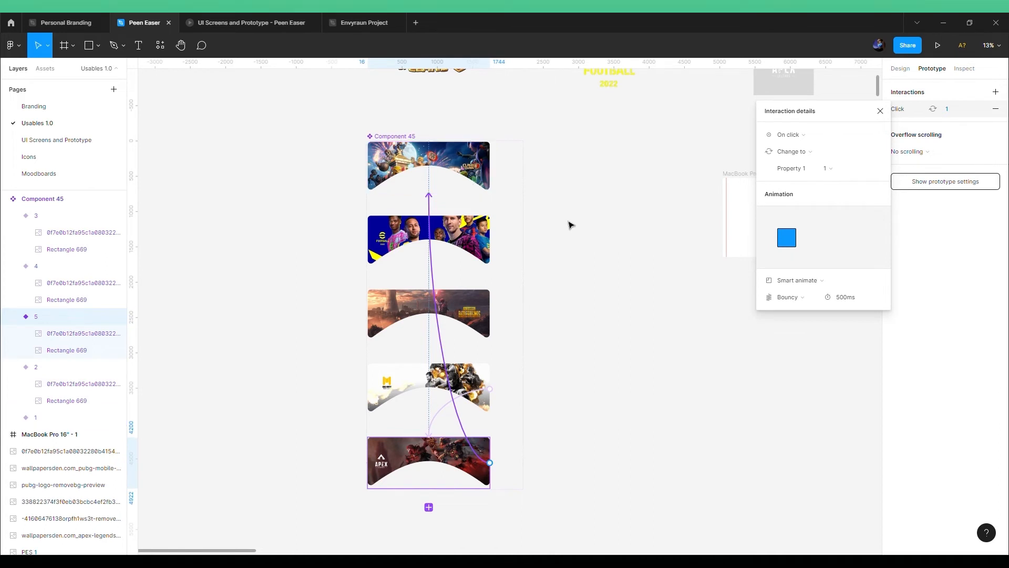
Change the trigger of the Clash of Clans variant's interaction to After delay.
scroll(570, 225, "up", 1)
scroll(570, 225, "right", 2)
left_click(399, 210)
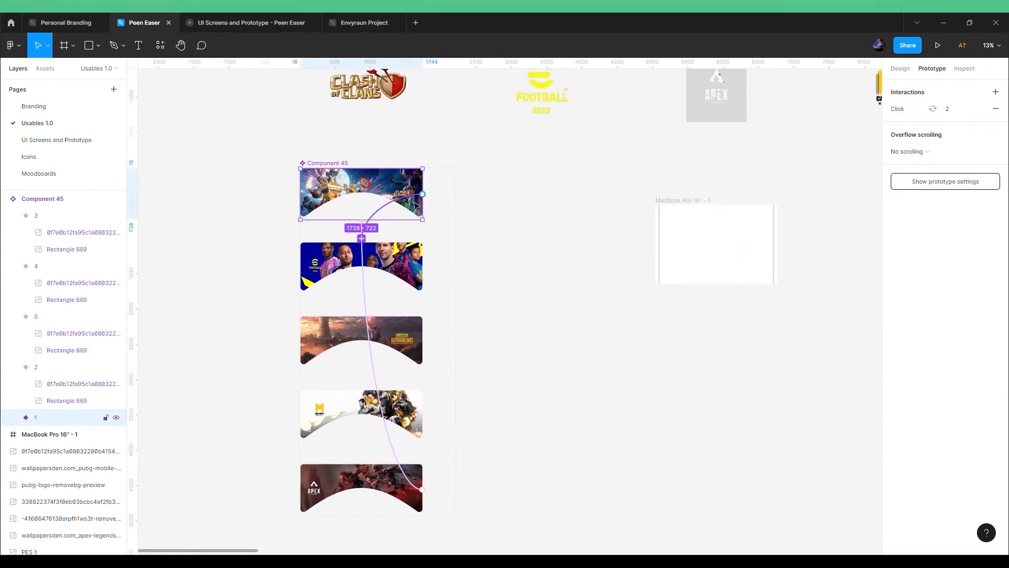
left_click(402, 205)
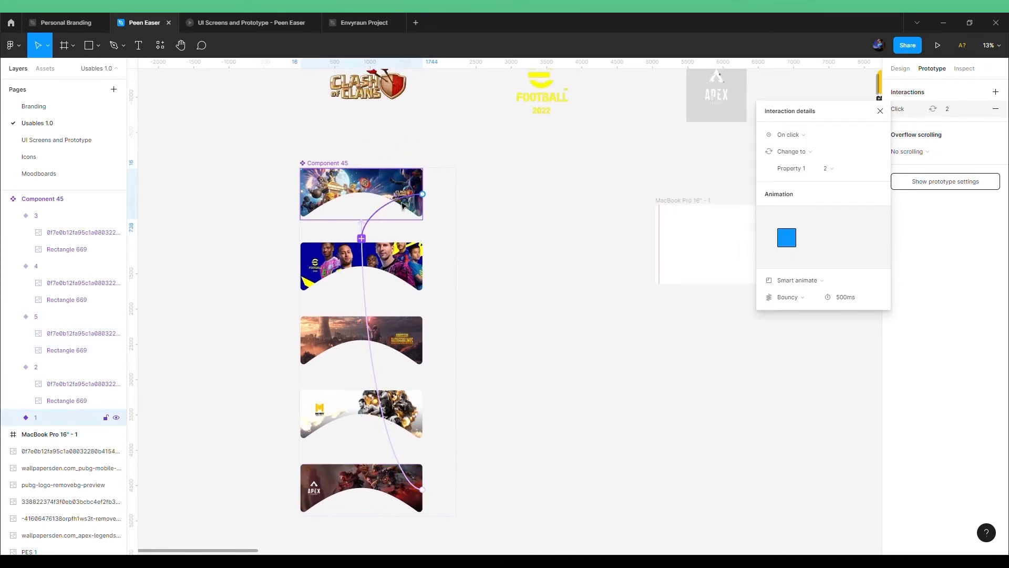
left_click(800, 136)
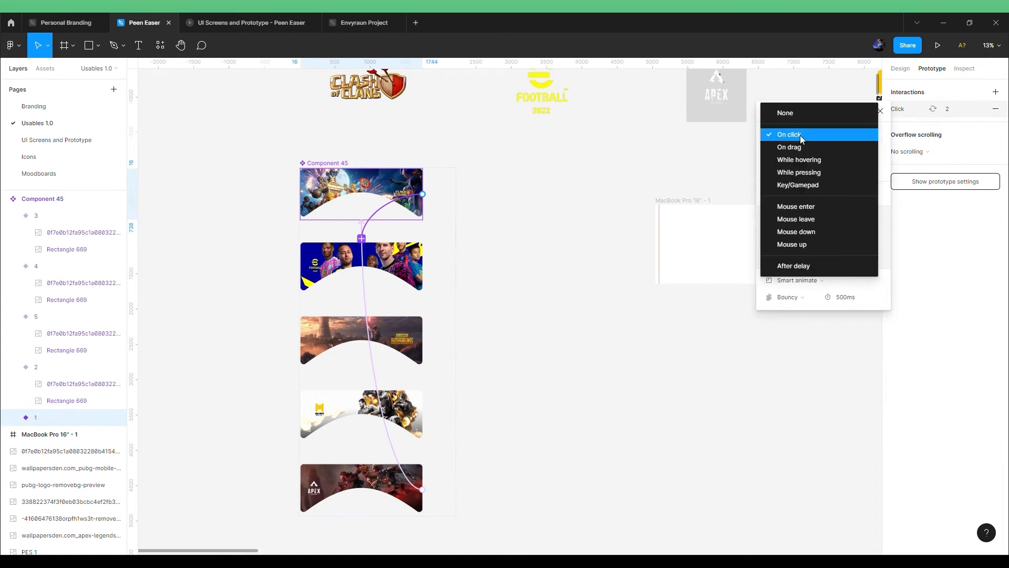
left_click(790, 267)
Change the interaction triggers of the eFootball and Battlegrounds variants to After delay.
left_click(407, 262)
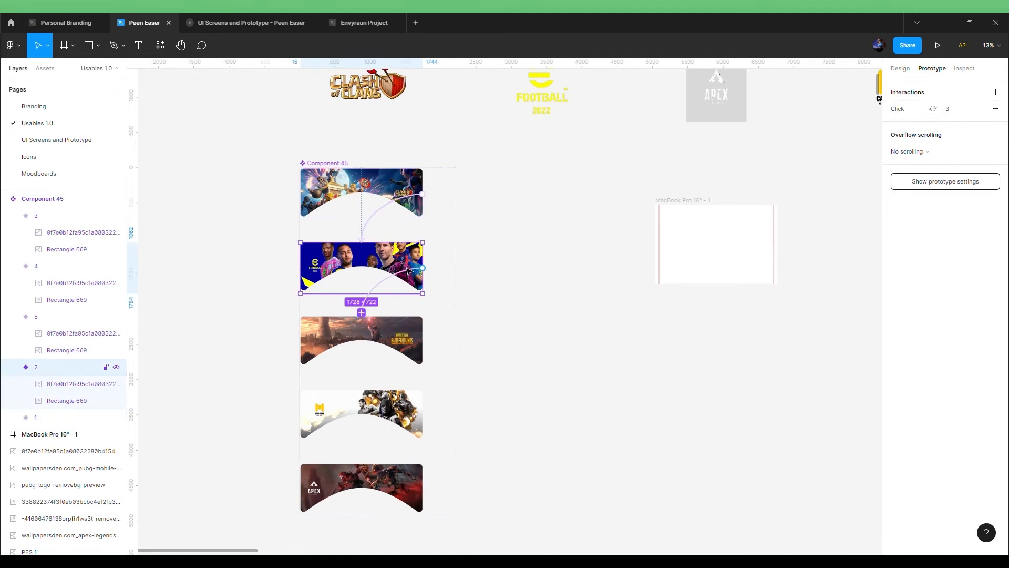
left_click(407, 273)
left_click(815, 136)
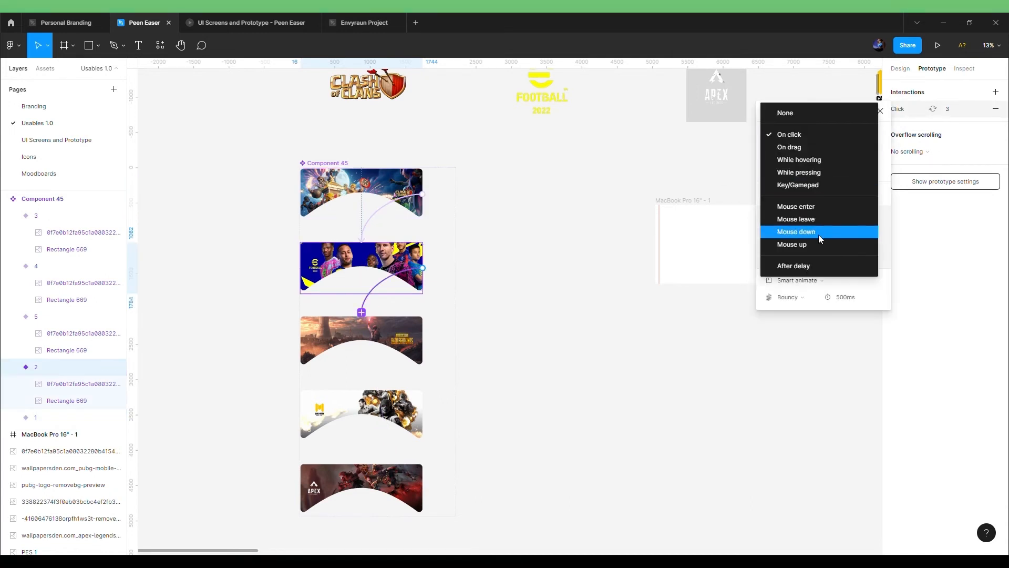
left_click(818, 265)
left_click(414, 347)
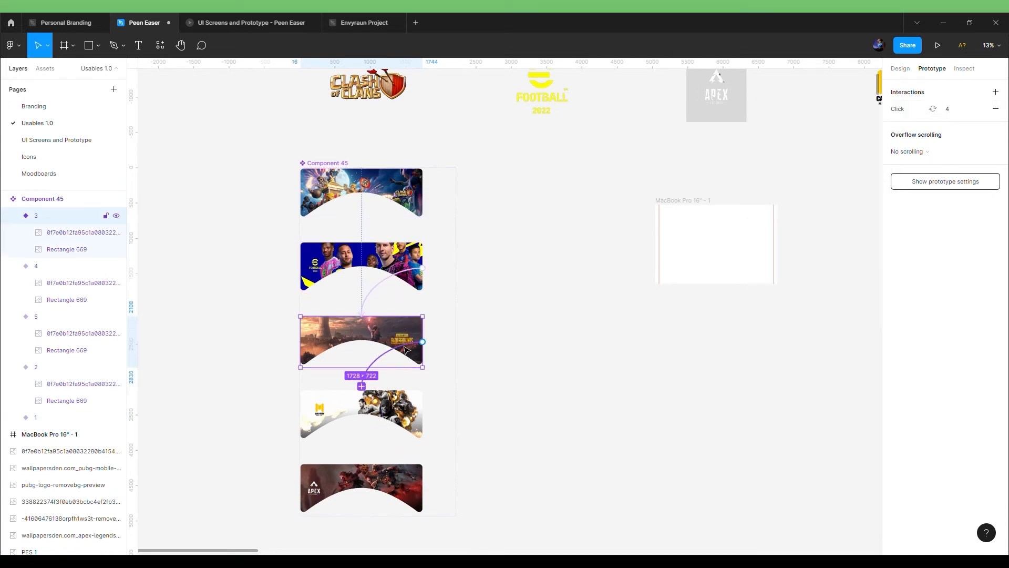
left_click(414, 348)
left_click(800, 139)
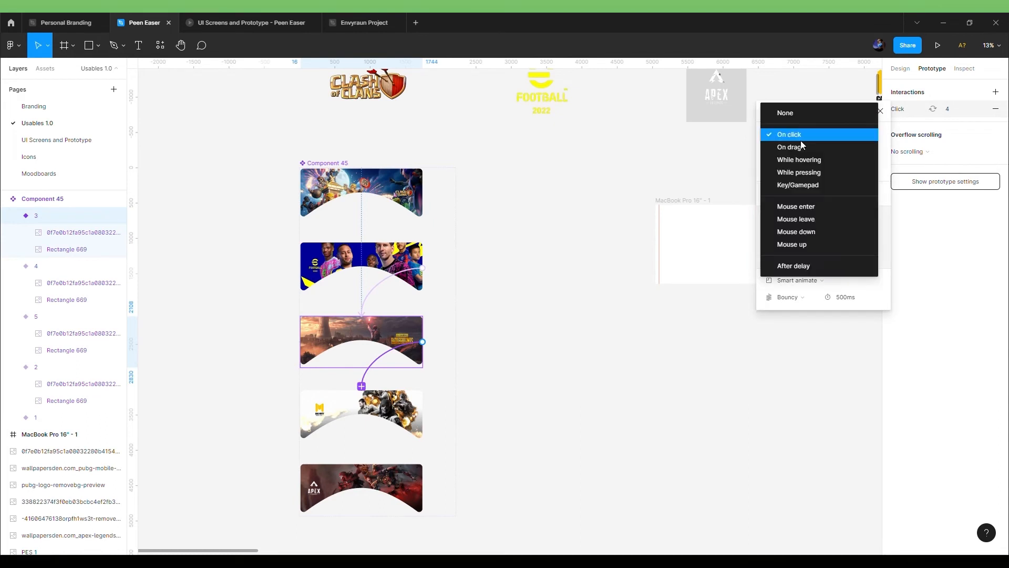
left_click(819, 265)
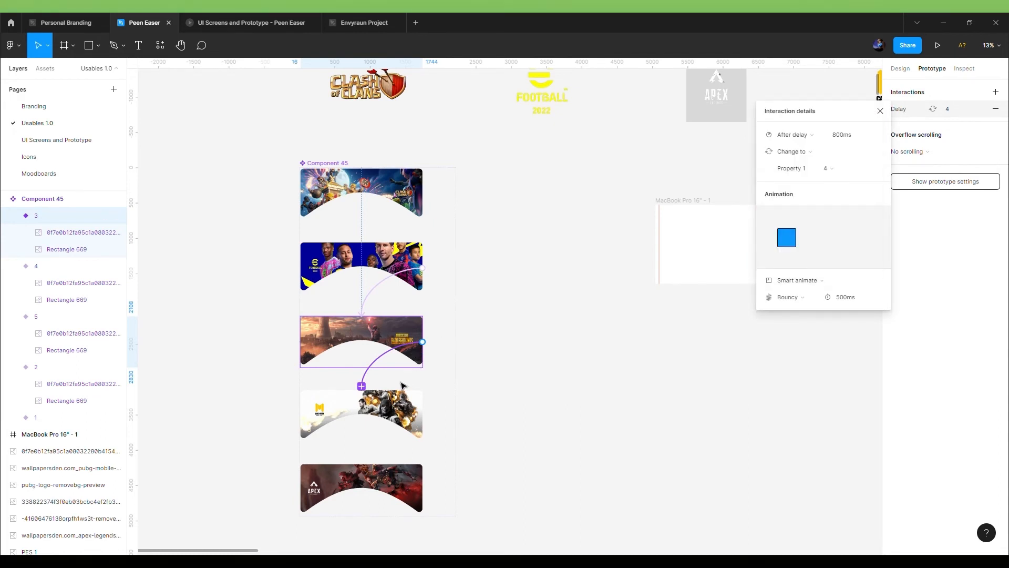
Change the interaction triggers of the Call of Duty and Apex variants to After delay.
left_click(408, 403)
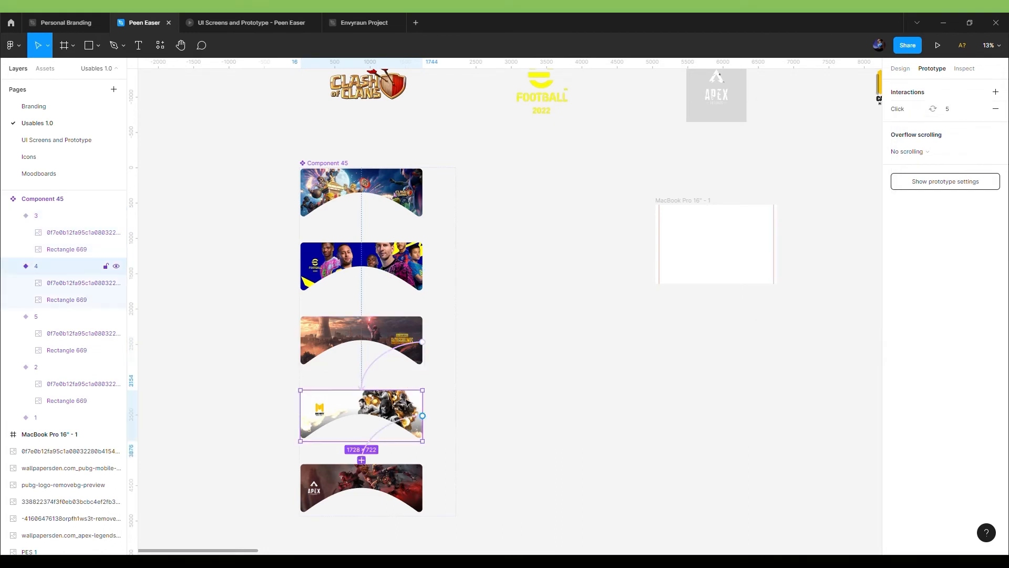
left_click(415, 421)
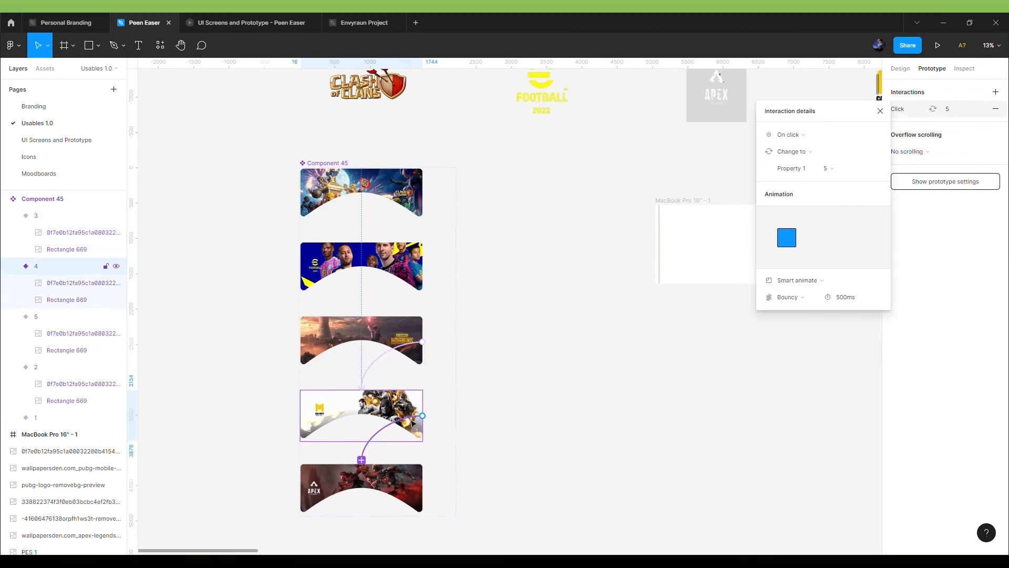
left_click(791, 135)
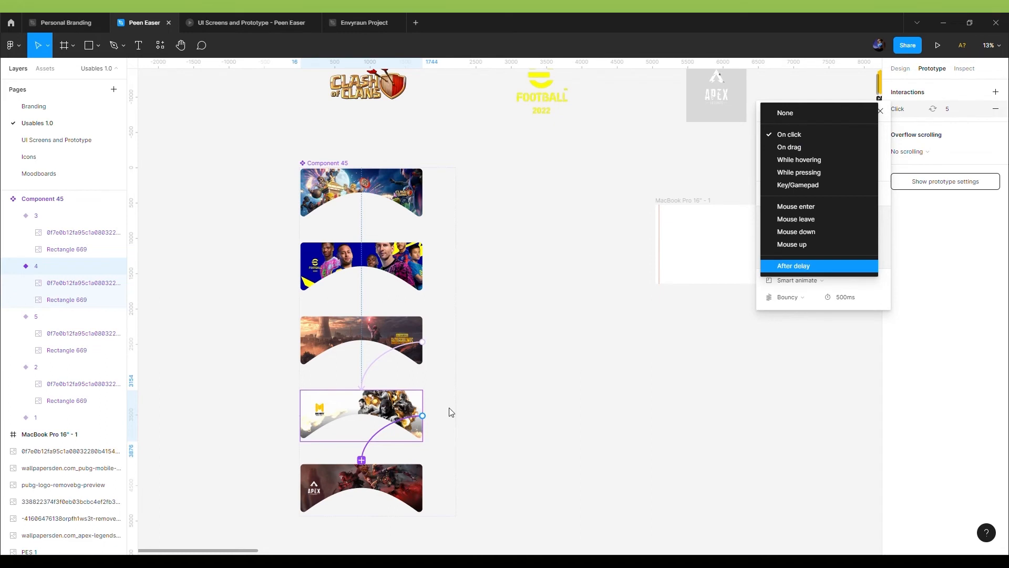
left_click(412, 486)
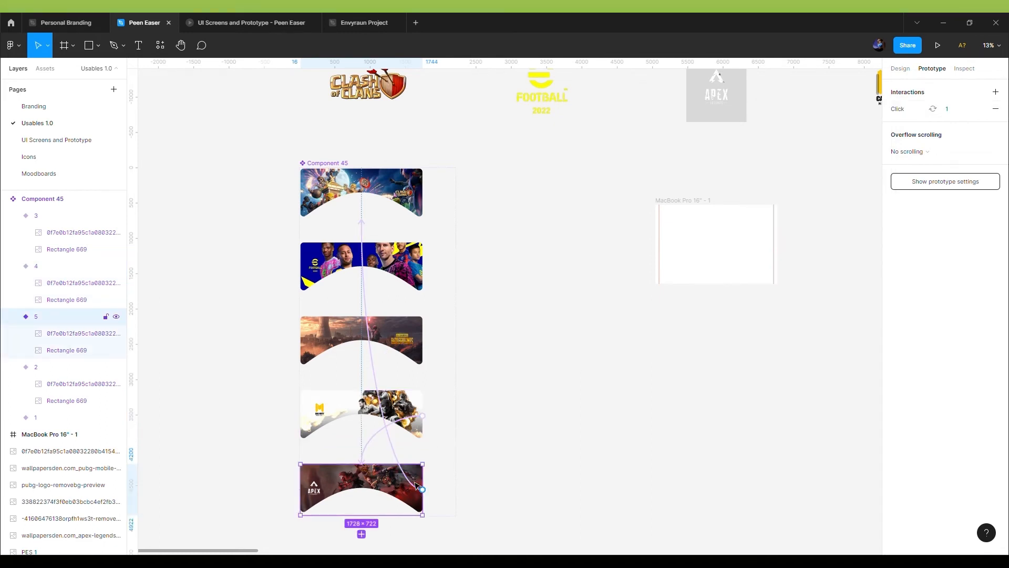
left_click(415, 486)
left_click(798, 139)
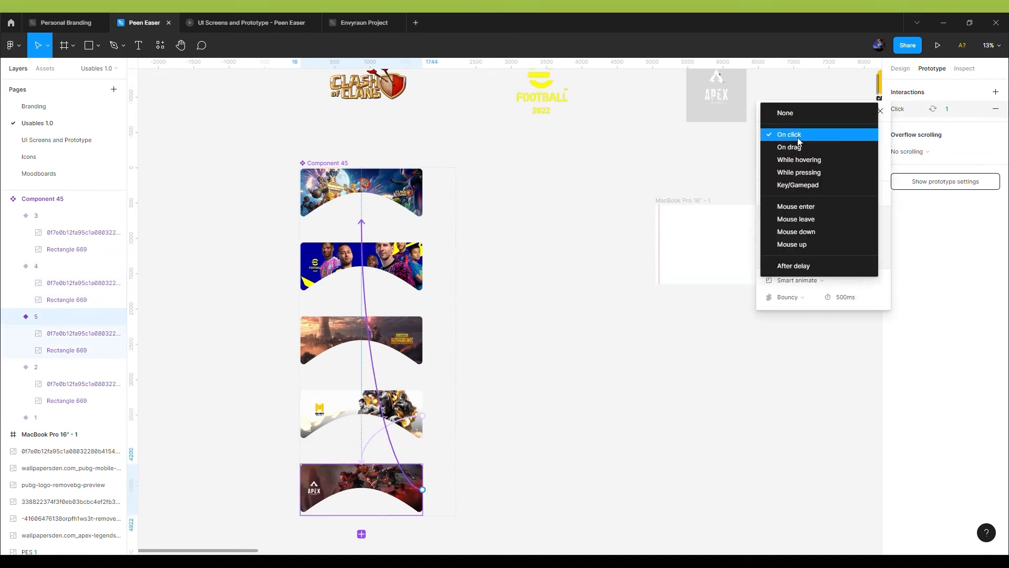
left_click(803, 270)
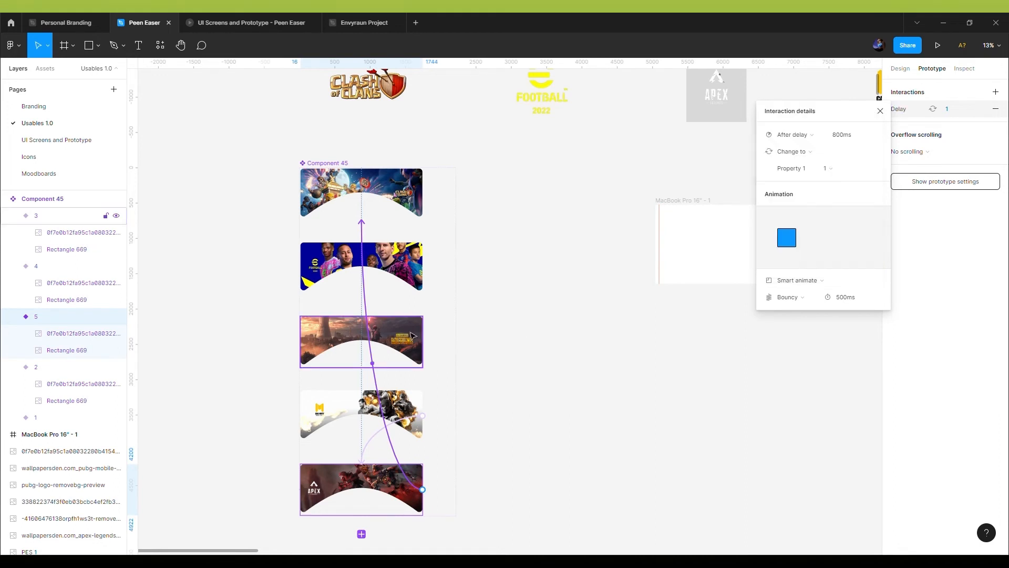
Place an instance of the Clash of Clans variant across the upper part of the MacBook Pro 16" - 1 frame, at about X 0, Y -18.
scroll(607, 306, "right", 3)
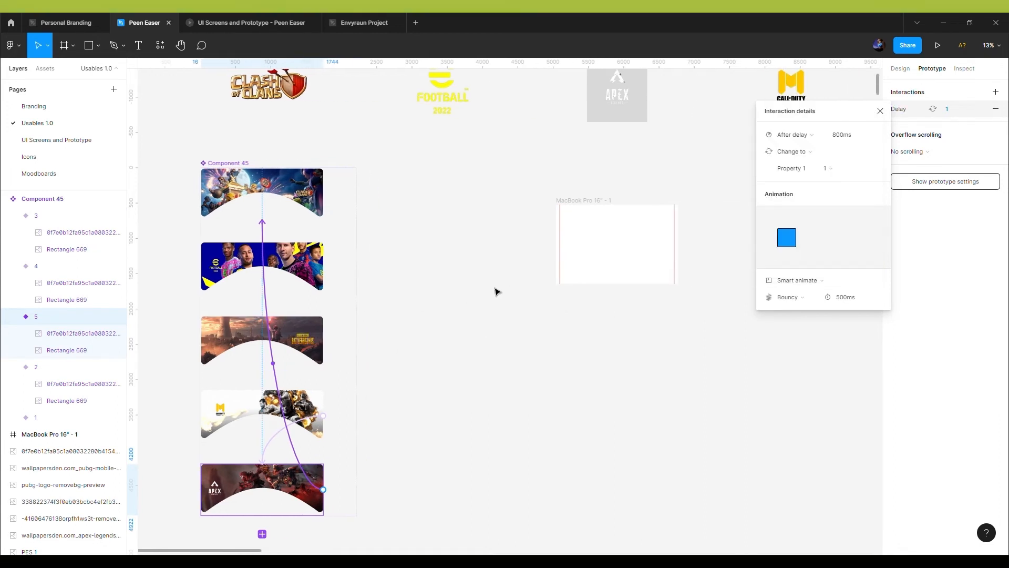
left_click(273, 192)
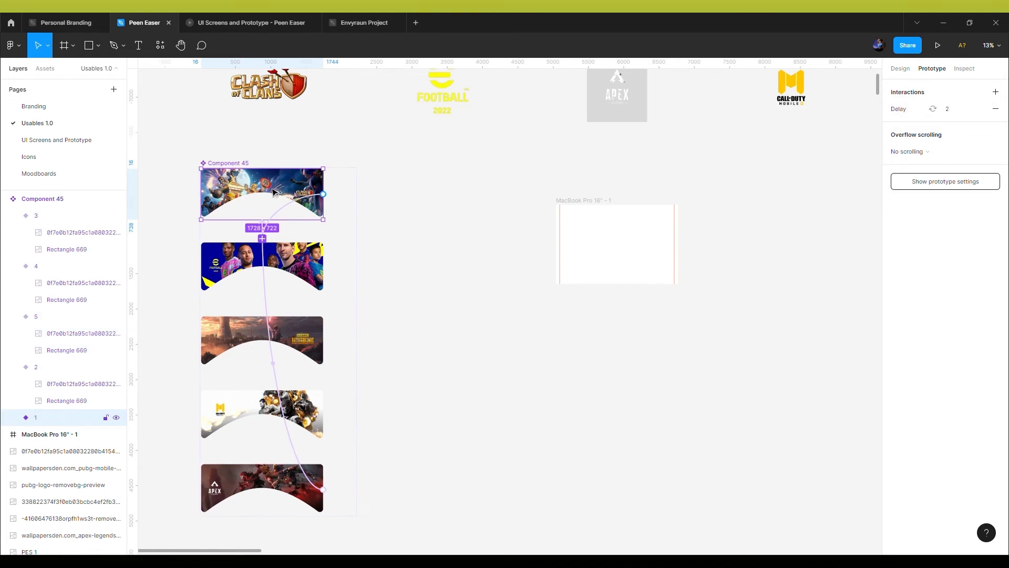
left_click_drag(272, 192, 575, 213)
scroll(637, 228, "up", 5)
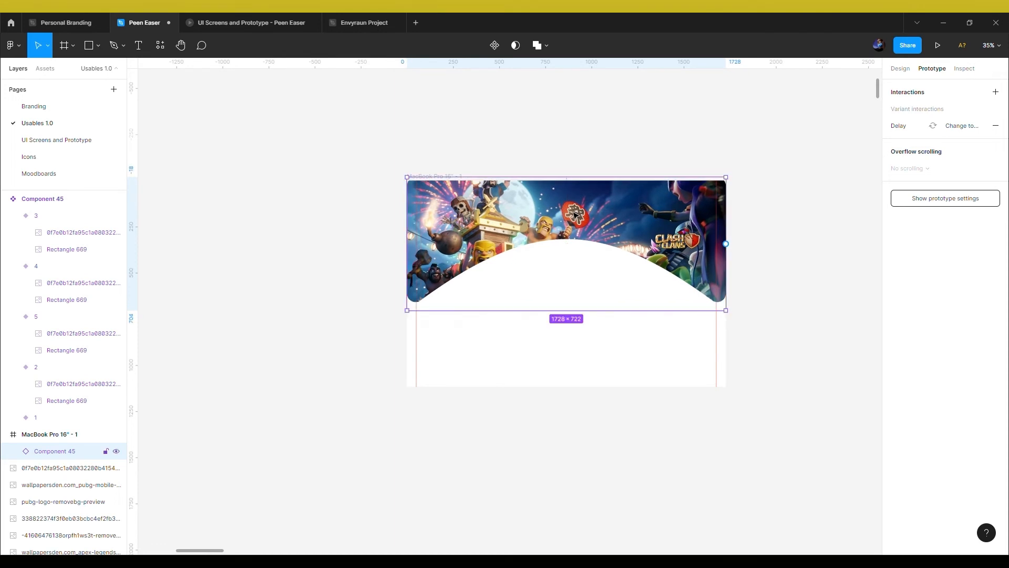
left_click(901, 69)
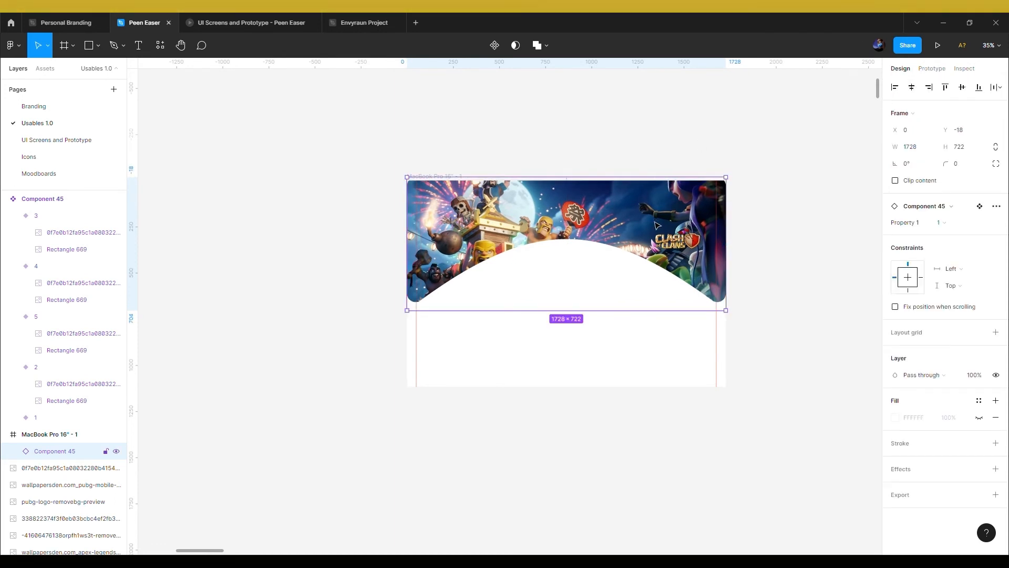
scroll(528, 182, "right", 3)
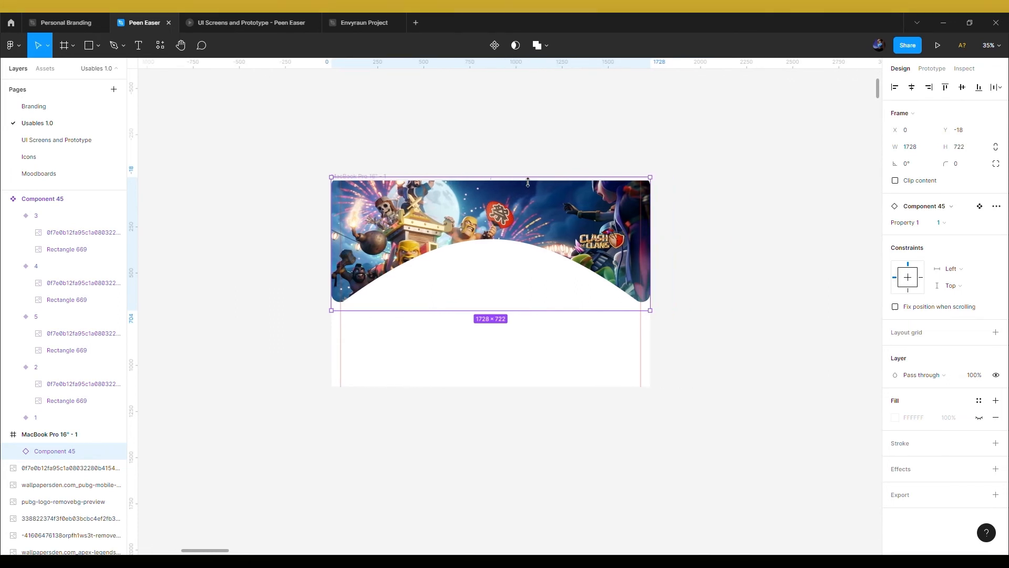
left_click(351, 164)
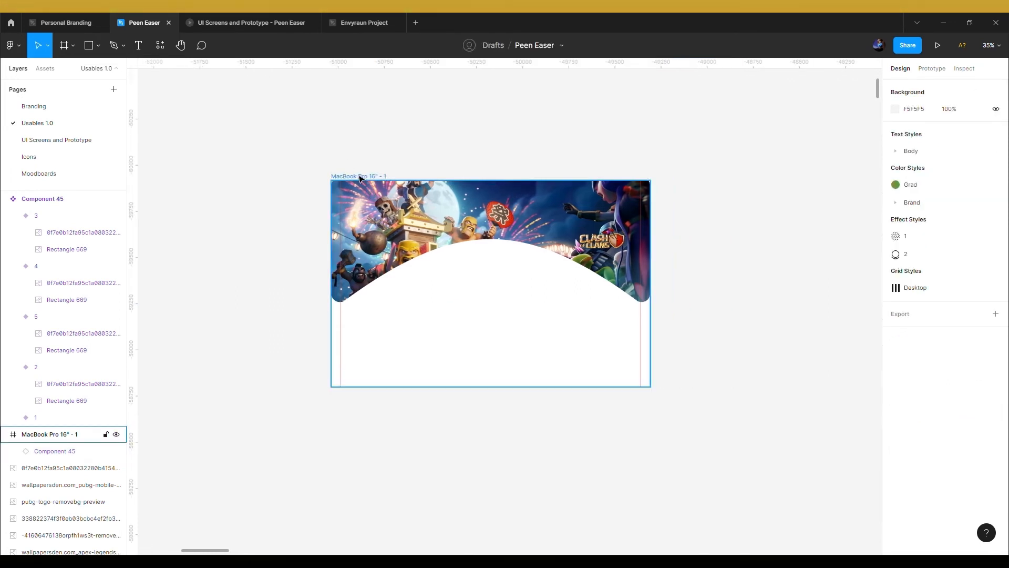
scroll(359, 176, "up", 3)
scroll(359, 176, "right", 2)
scroll(359, 176, "down", 2)
scroll(359, 177, "down", 5)
scroll(359, 176, "left", 3)
scroll(359, 177, "up", 2)
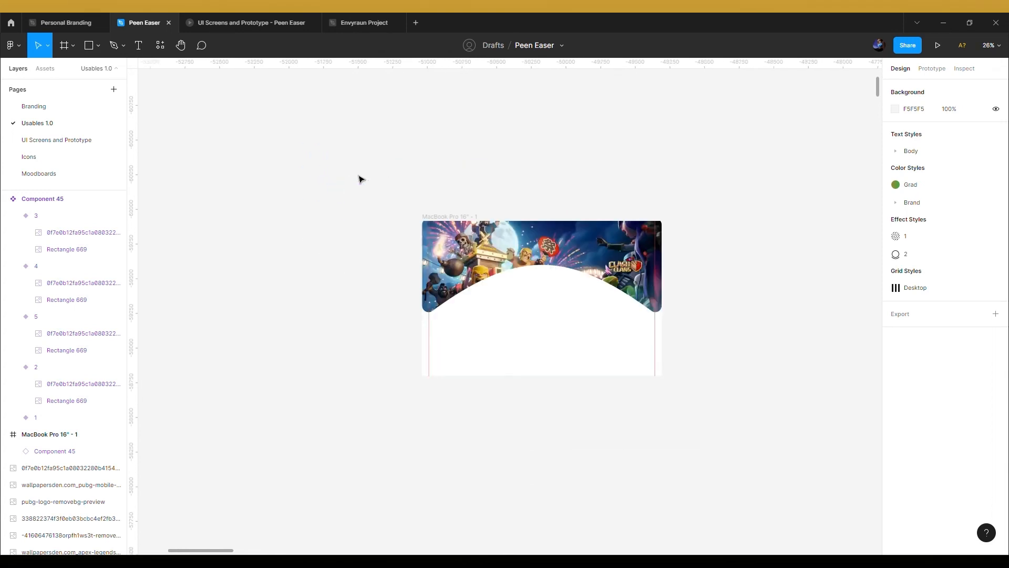
scroll(359, 179, "down", 5)
scroll(230, 210, "left", 2)
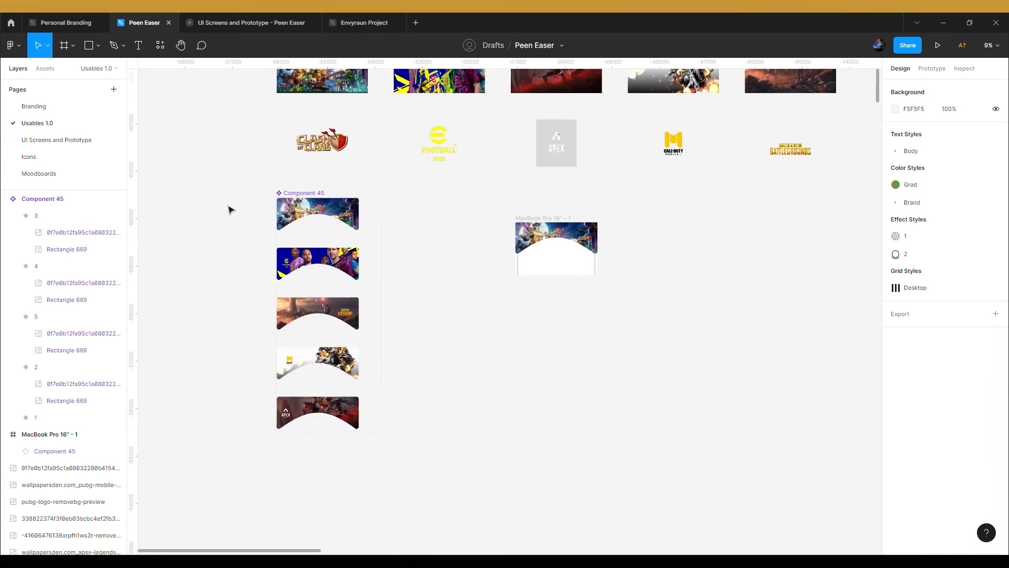
Launch the prototype presentation of the MacBook Pro 16" - 1 frame and return to the Peen Easer design file.
left_click(540, 223)
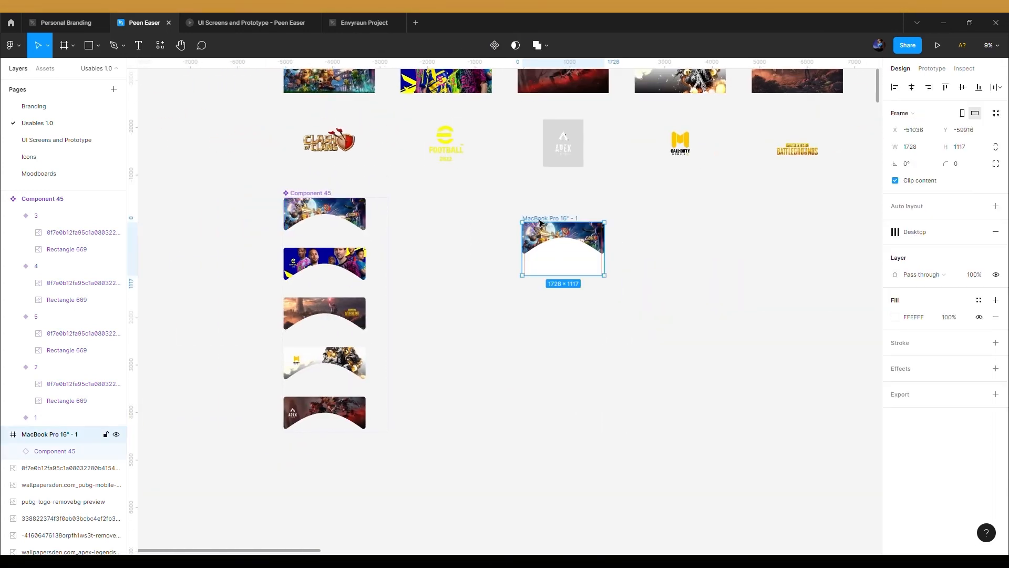
left_click(938, 46)
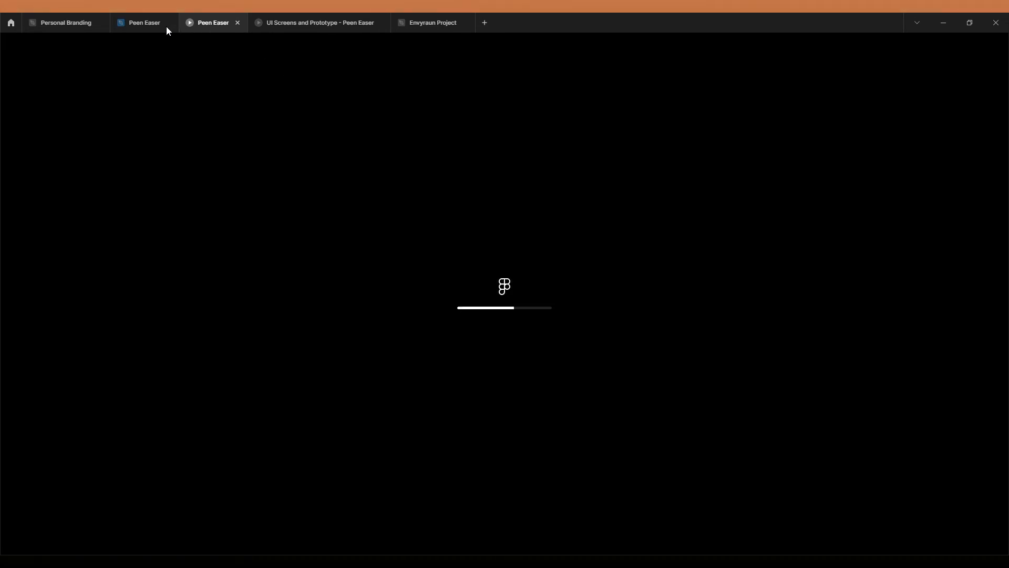
left_click(146, 27)
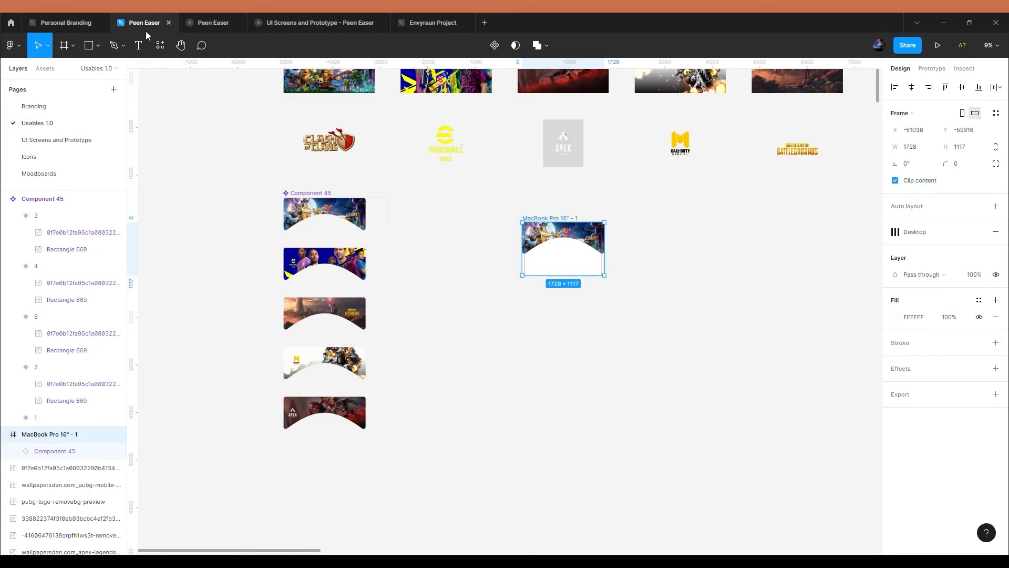
Stretch the Battlegrounds logo in variant 3 horizontally to a width of 350, keeping its height.
scroll(308, 296, "down", 4)
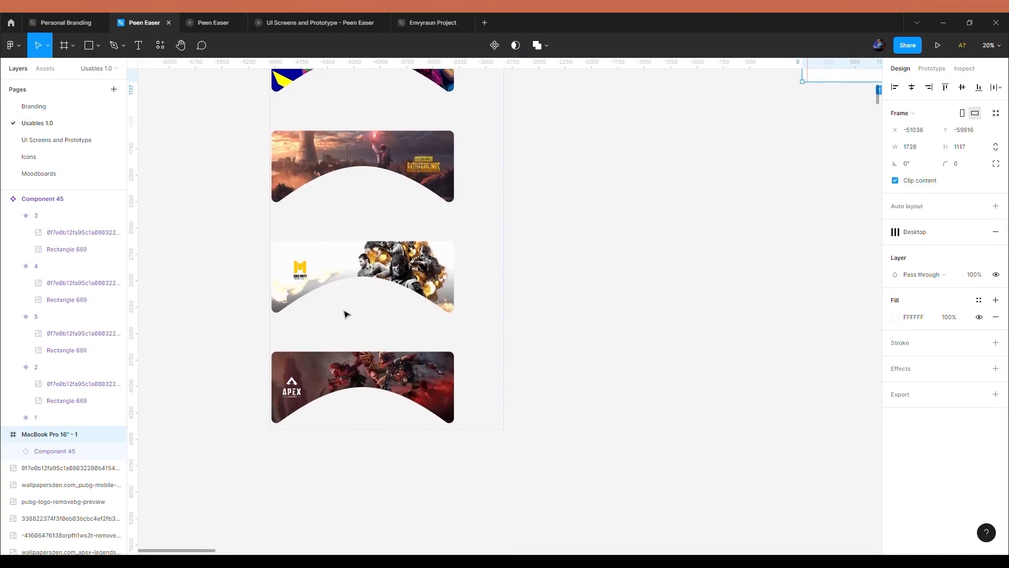
double_click(420, 168)
scroll(421, 170, "up", 2)
scroll(421, 169, "up", 4)
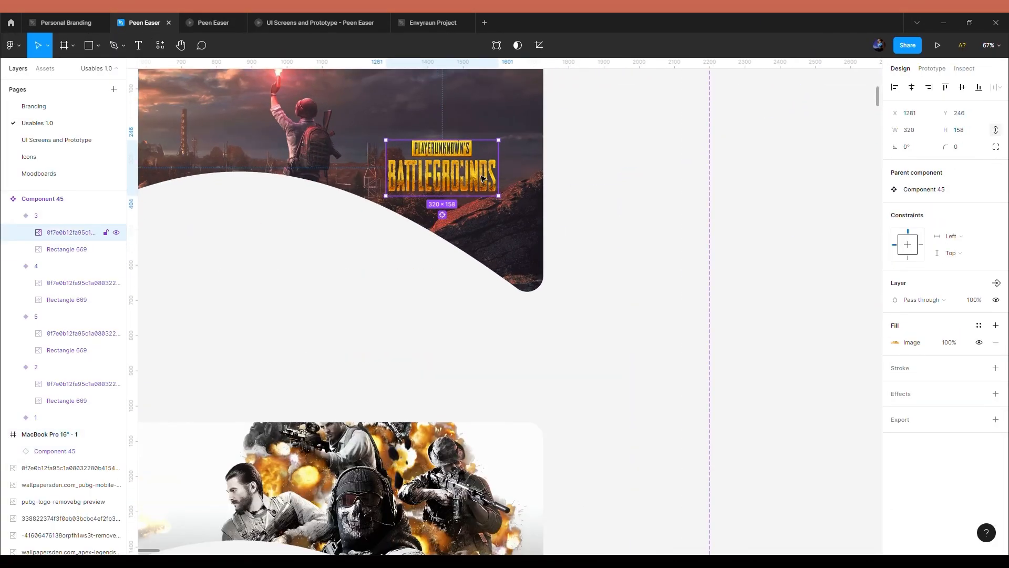
double_click(424, 170)
scroll(481, 171, "up", 4)
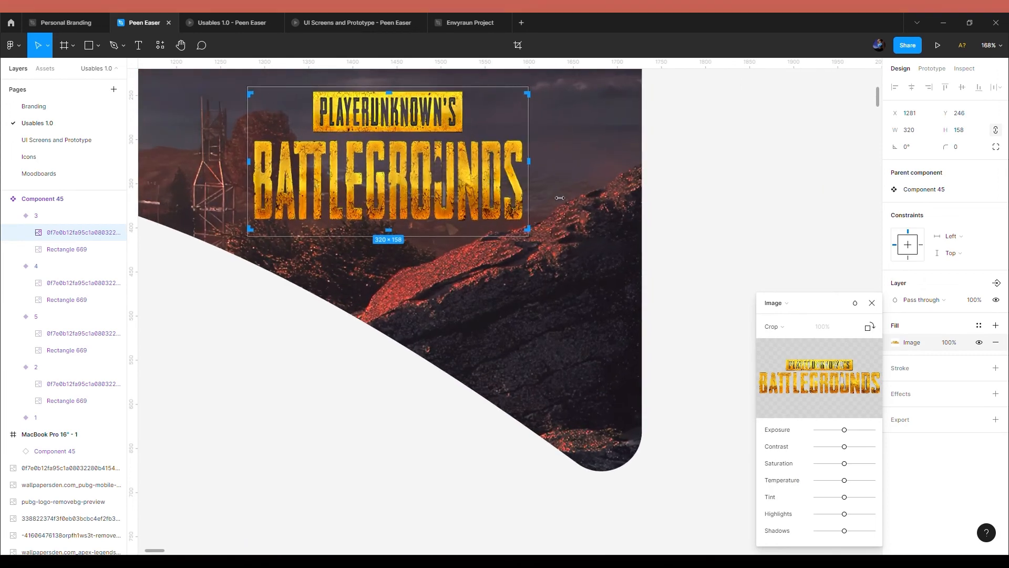
left_click_drag(535, 198, 562, 198)
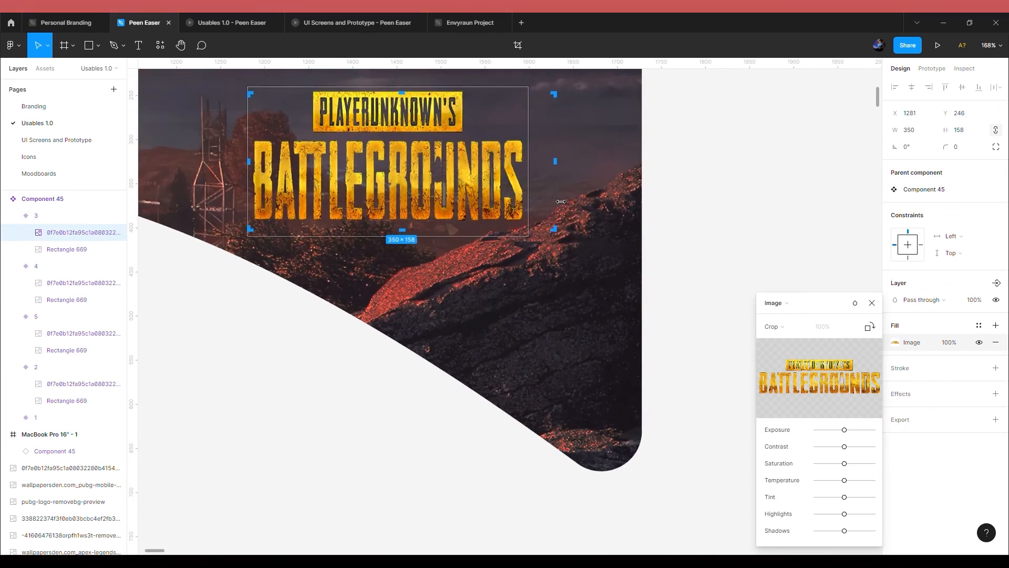
left_click_drag(560, 201, 564, 202)
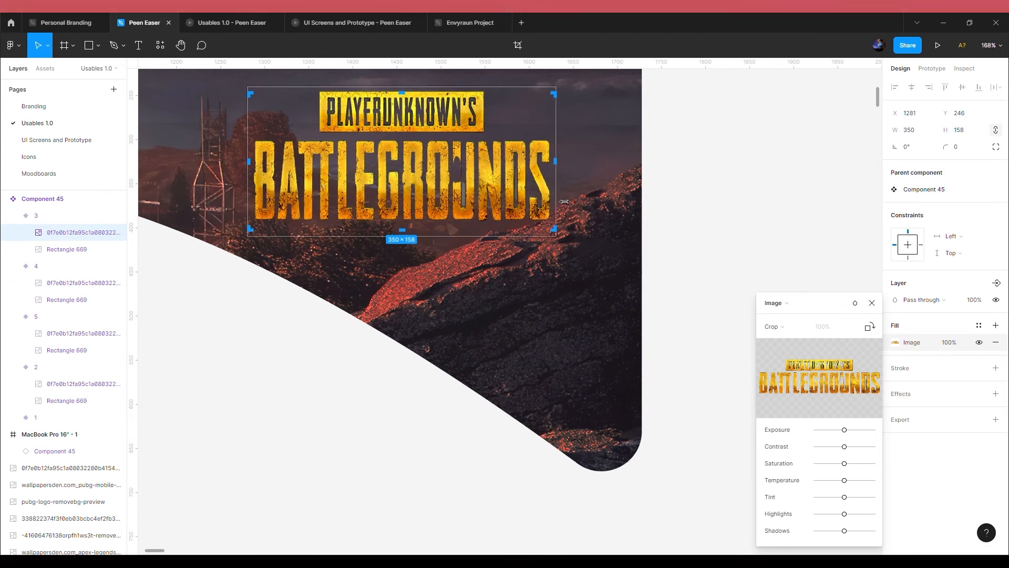
scroll(565, 201, "down", 6)
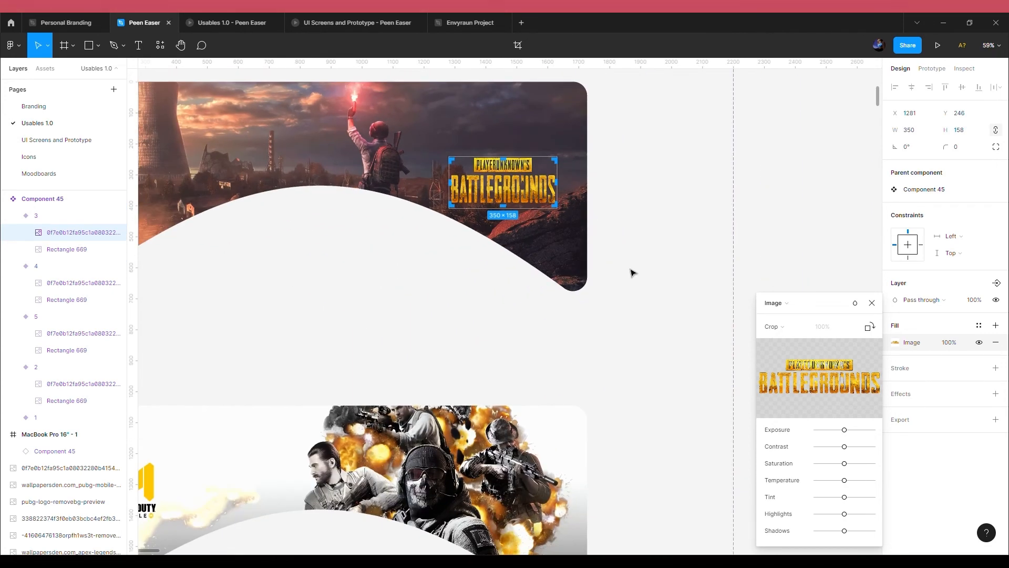
key("Escape")
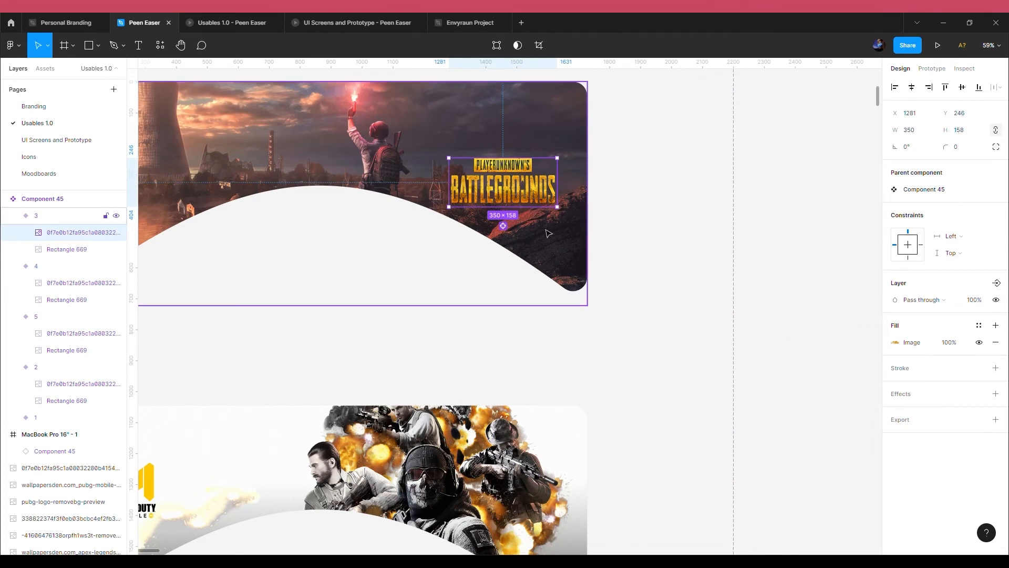
Nudge the Battlegrounds logo upward to Y 214 within its variant.
key("shift+Up")
key("shift+Up")
key("shift+Up")
key("Up")
key("Up")
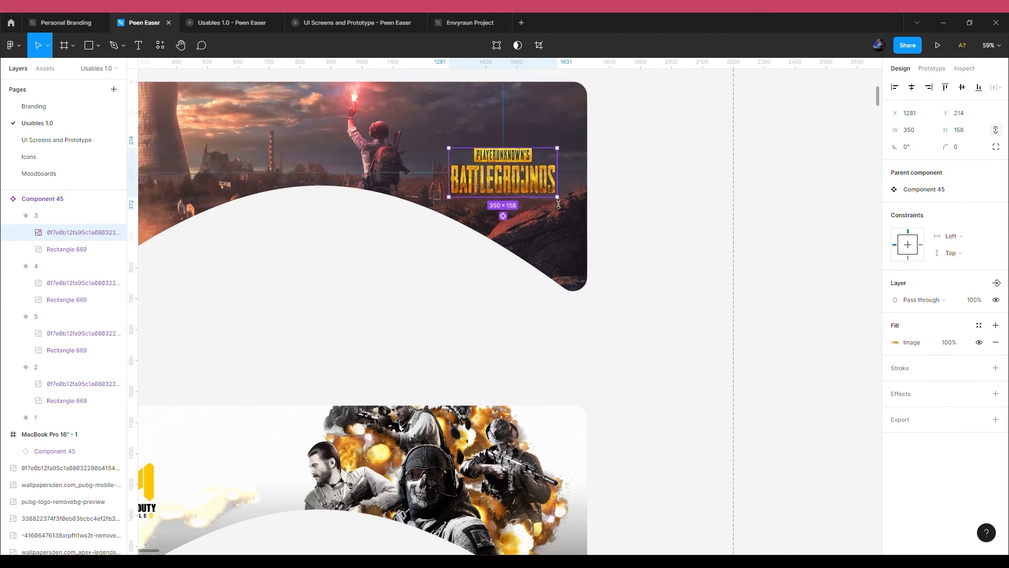
Stretch the Battlegrounds logo to a width of 378 and scale it down about its centre to 326 × 136.
double_click(535, 170)
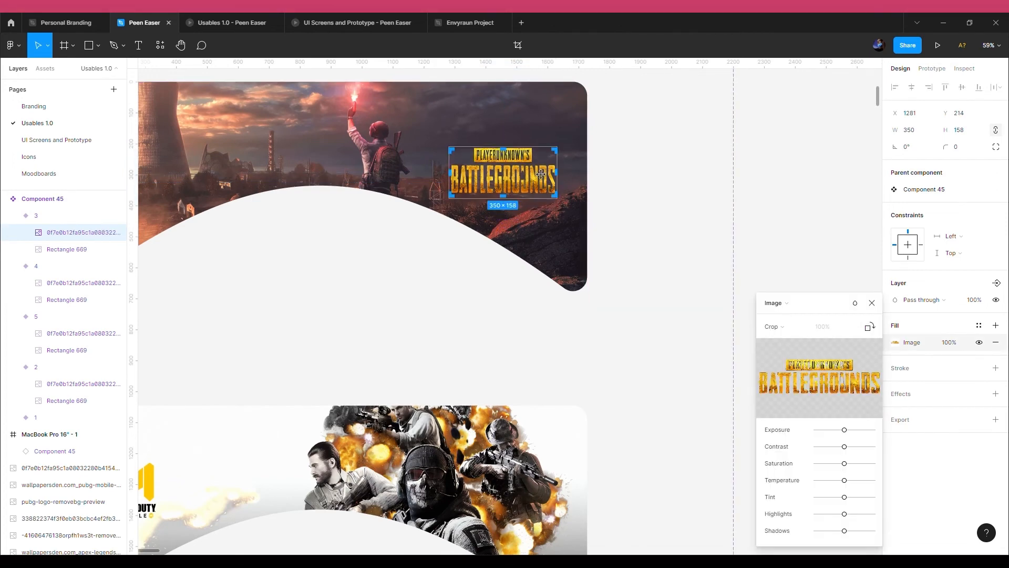
scroll(535, 170, "up", 7)
mouse_move(660, 220)
left_mouse_down()
mouse_move(604, 222)
mouse_move(659, 227)
left_mouse_up()
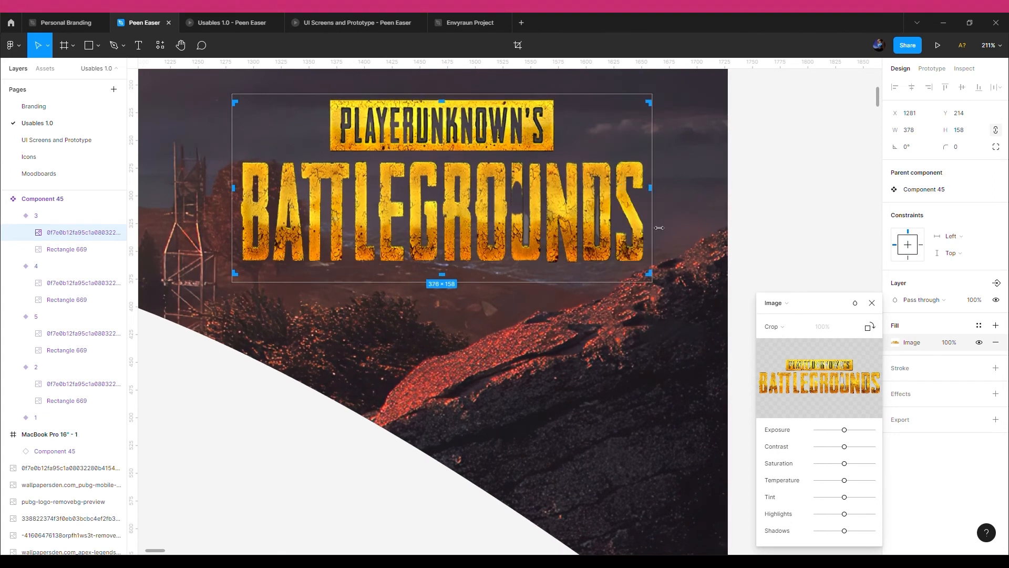
key("Escape")
scroll(483, 323, "down", 5)
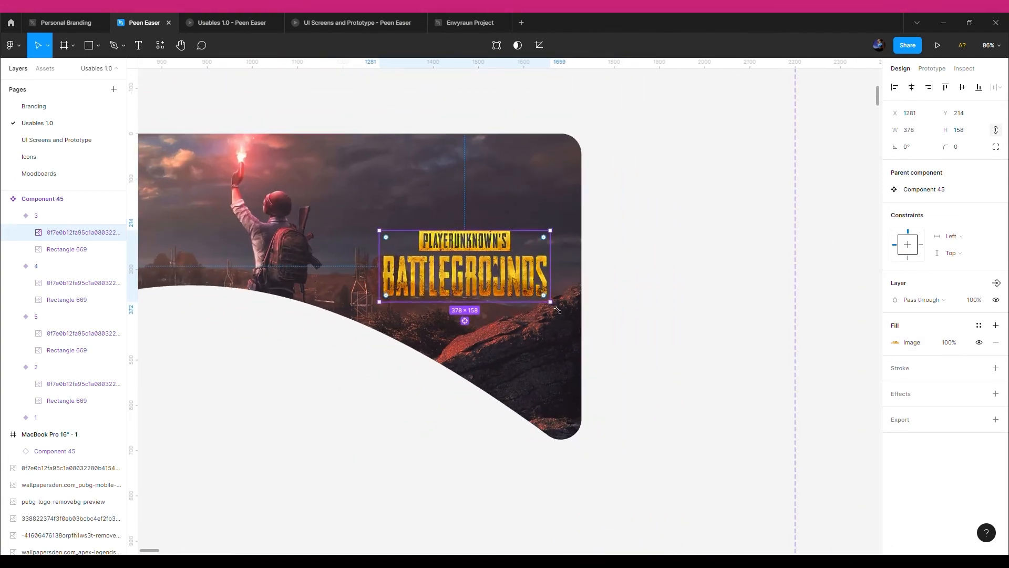
left_click_drag(550, 310, 546, 303)
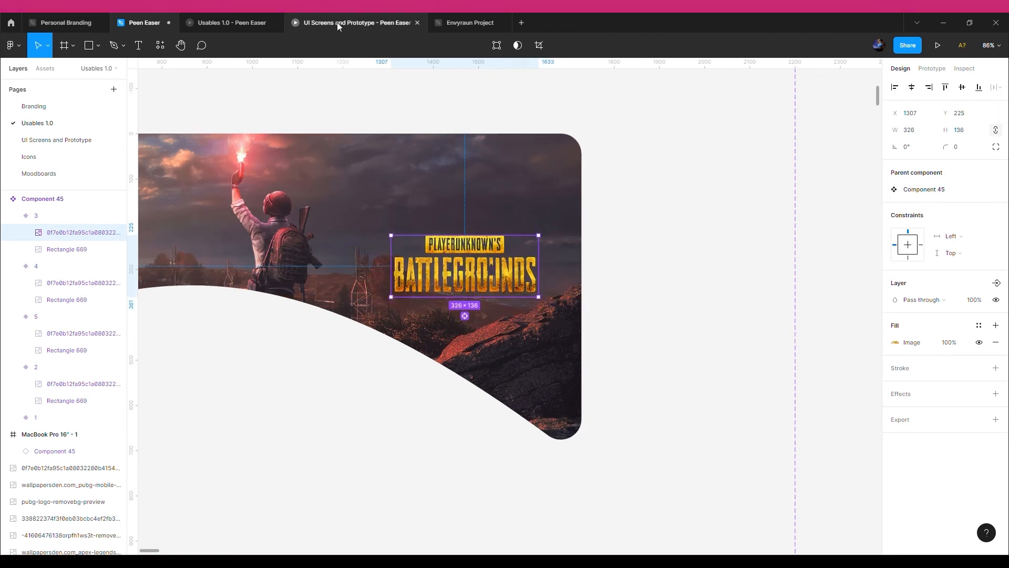
Check the Battlegrounds hero in the UI Screens and Prototype and Usables 1.0 presentations, and return to the design file.
left_click(336, 22)
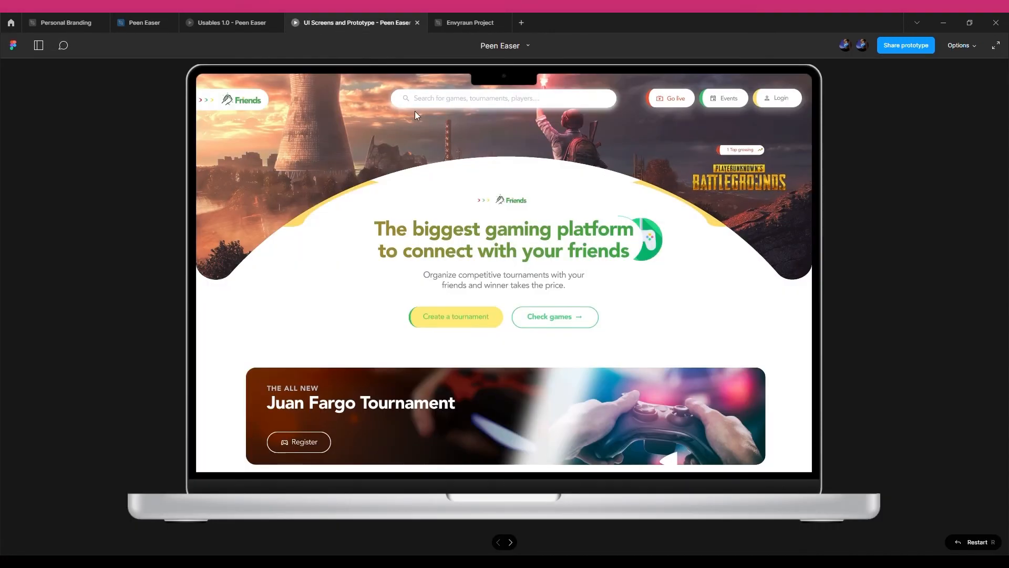
left_click(234, 29)
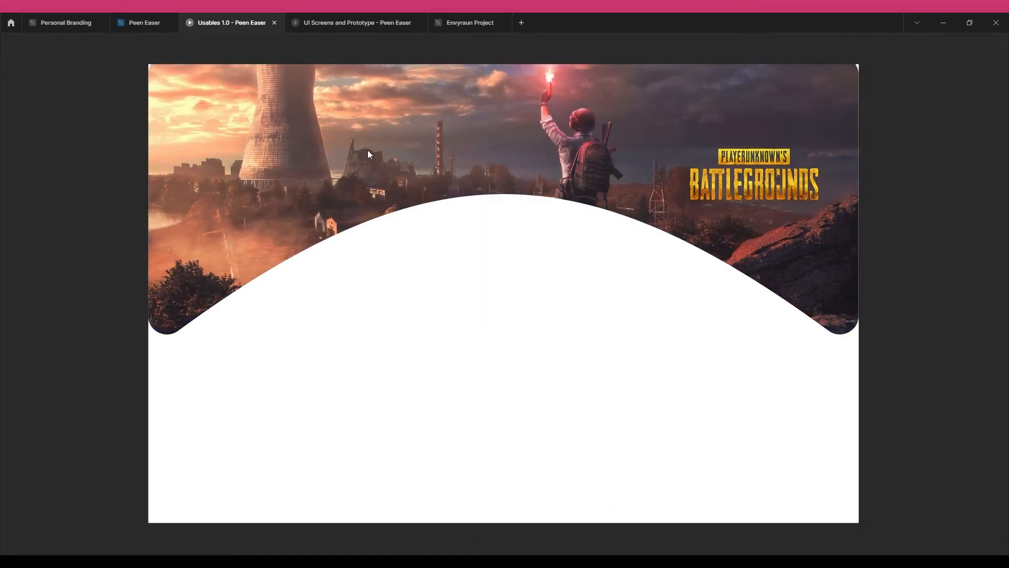
left_click(149, 27)
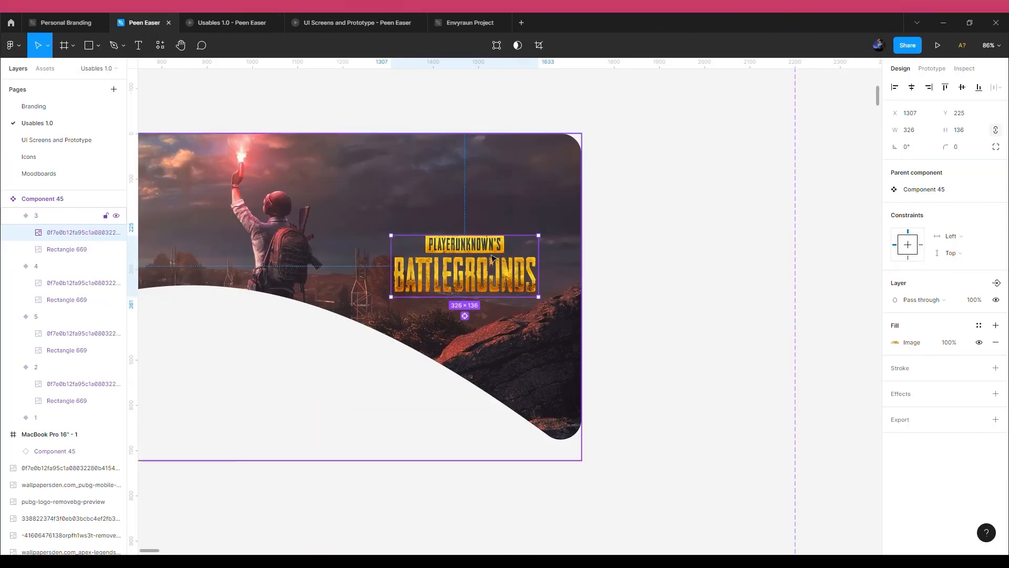
Set the page's prototype device to MacBook Pro 16" (1728×1117).
scroll(671, 344, "down", 5)
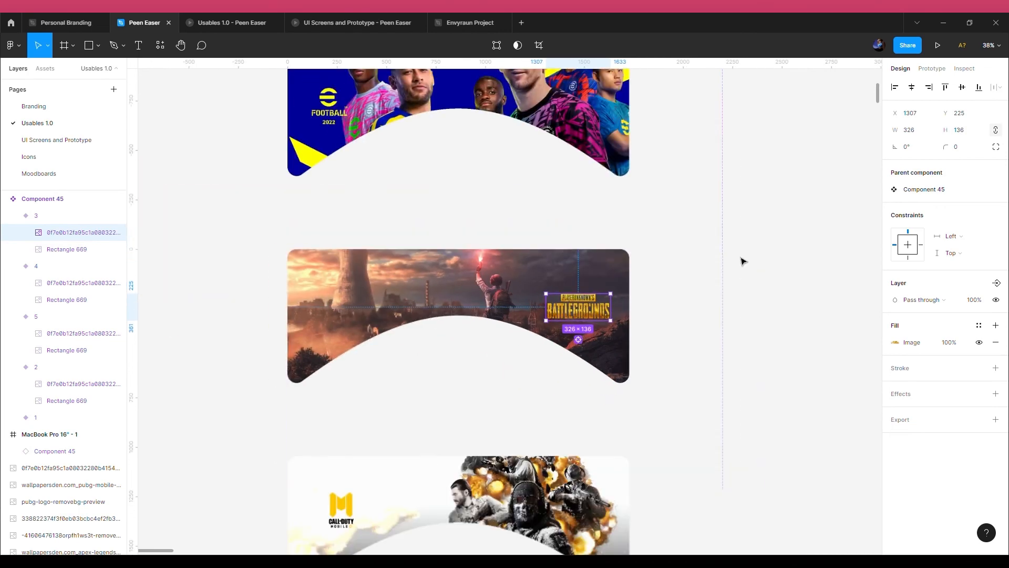
left_click(936, 69)
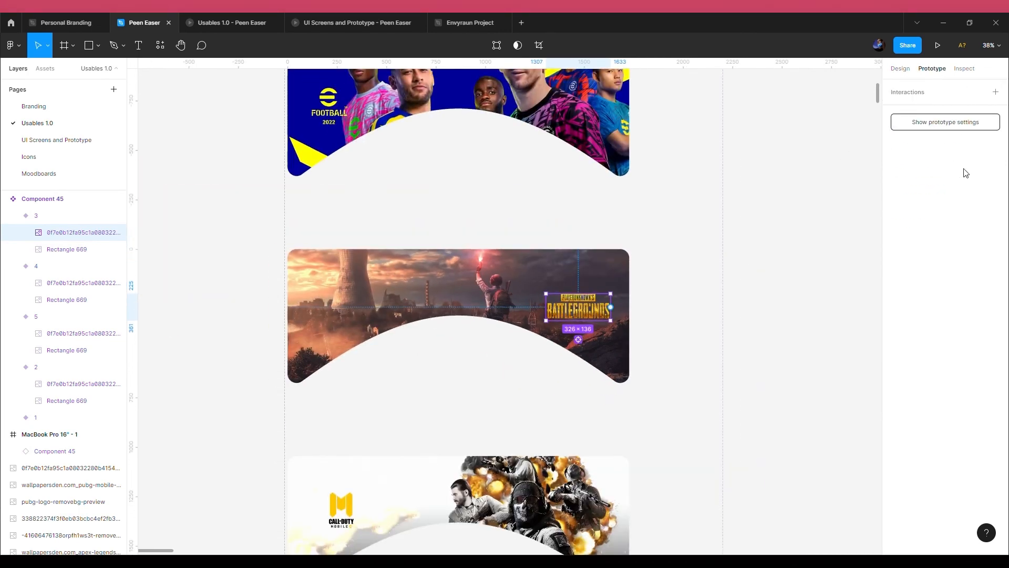
left_click(946, 122)
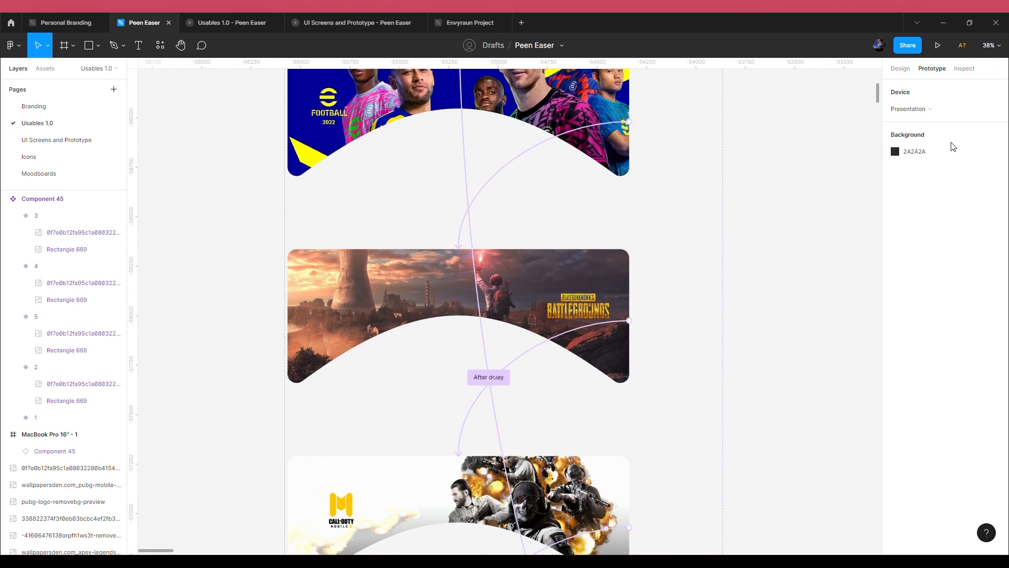
left_click(937, 114)
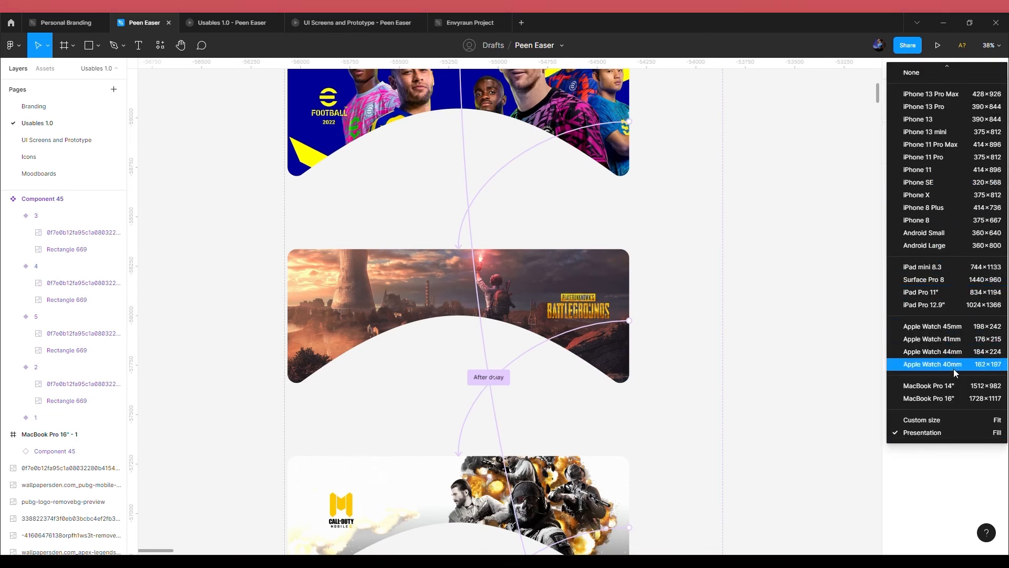
left_click(949, 398)
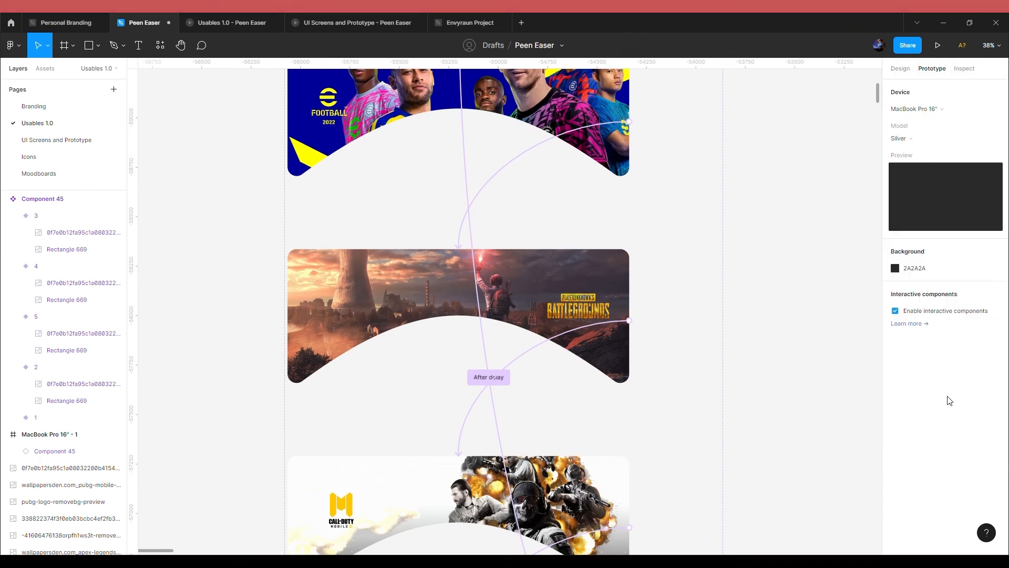
Change the prototype background to the dark purple 352D5C, starting from the purple document colour 7B61FF.
left_click(895, 268)
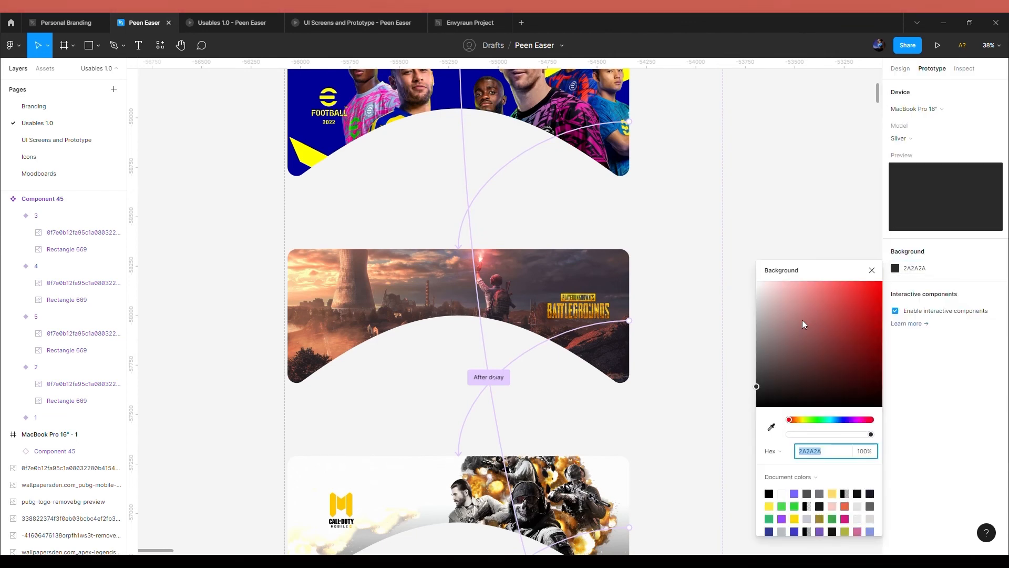
left_click(794, 493)
left_click(871, 270)
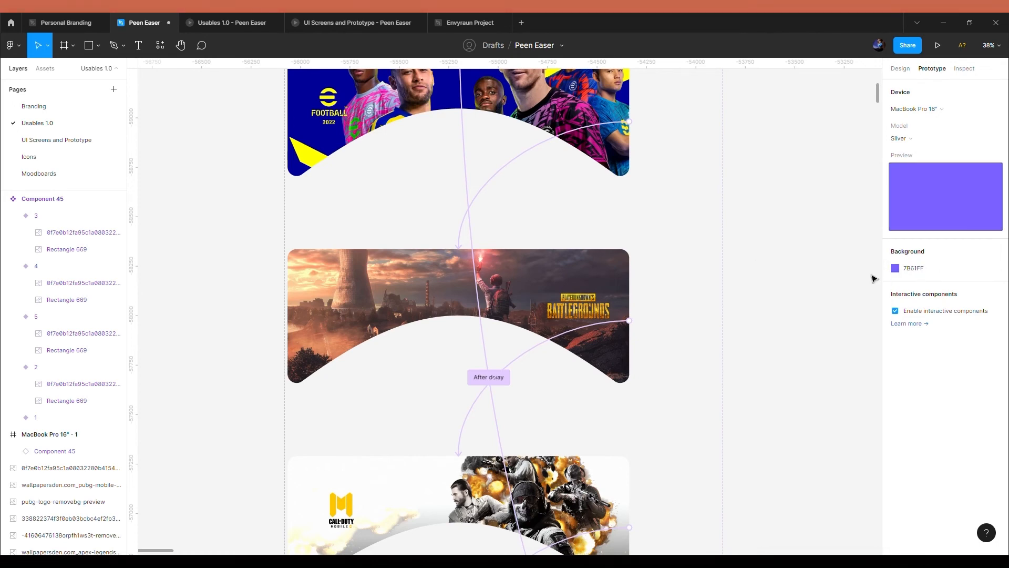
left_click(821, 364)
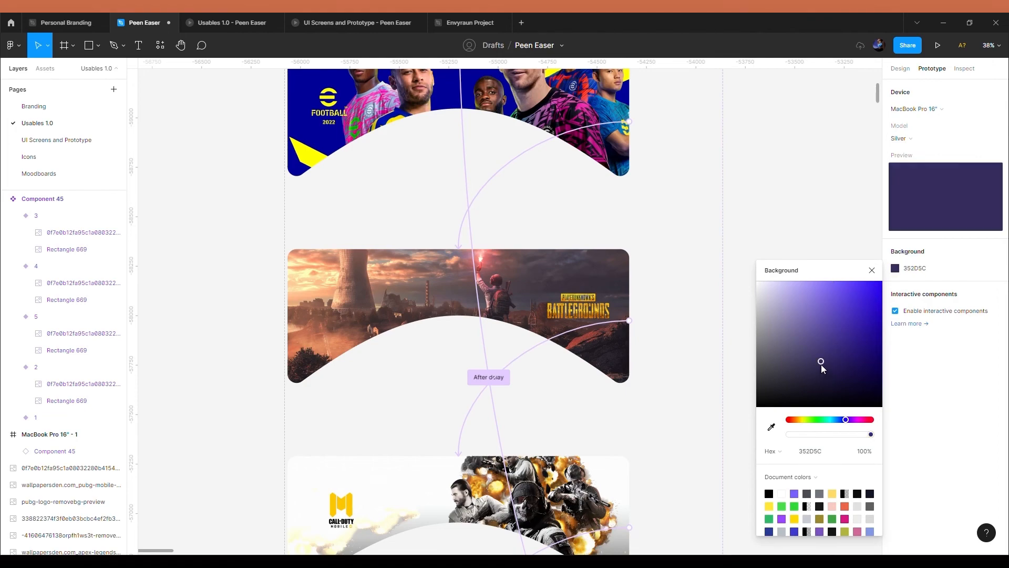
left_click(814, 253)
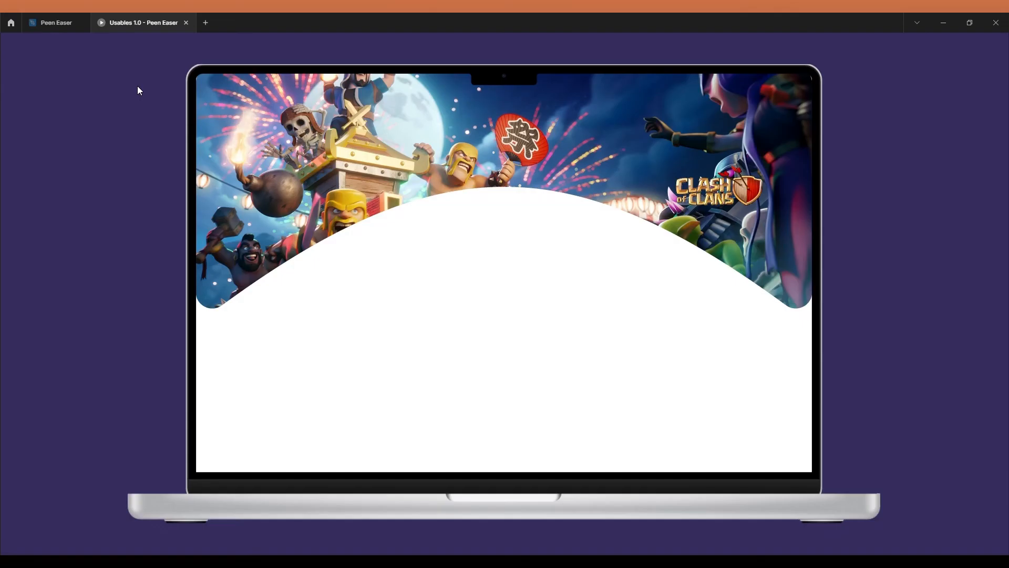